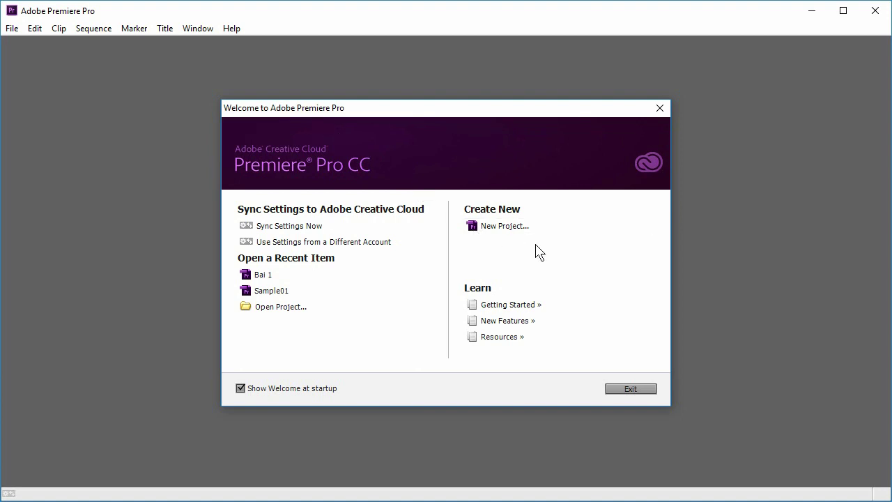
- Create a new project named 'Bai 2' in the Thuc hanh lam Videos folder with HDV capture format
click(493, 227)
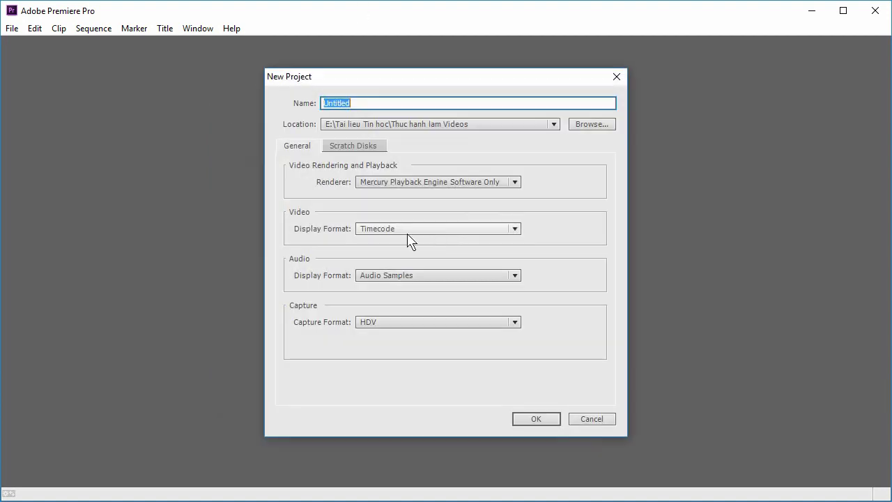
text(Bai 2)
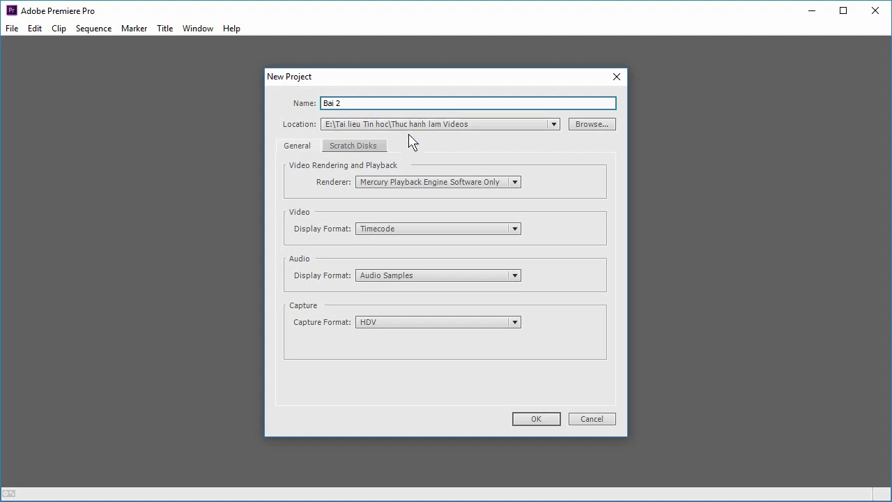
click(411, 323)
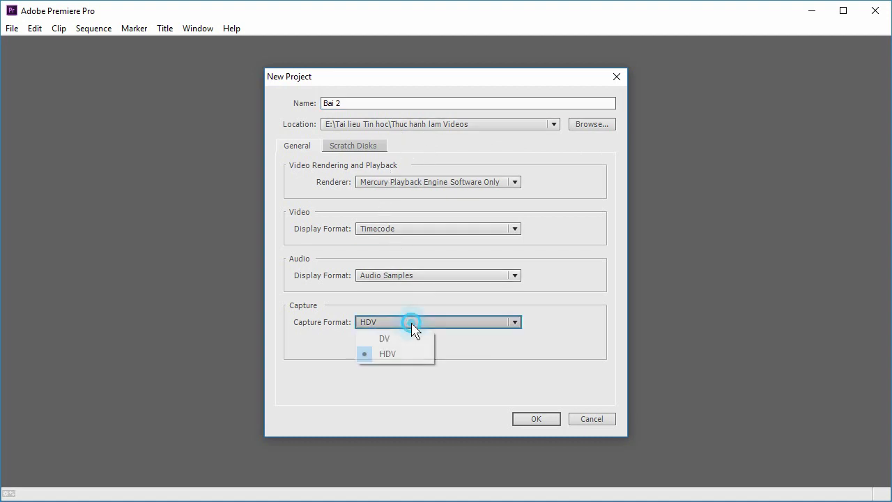
click(389, 355)
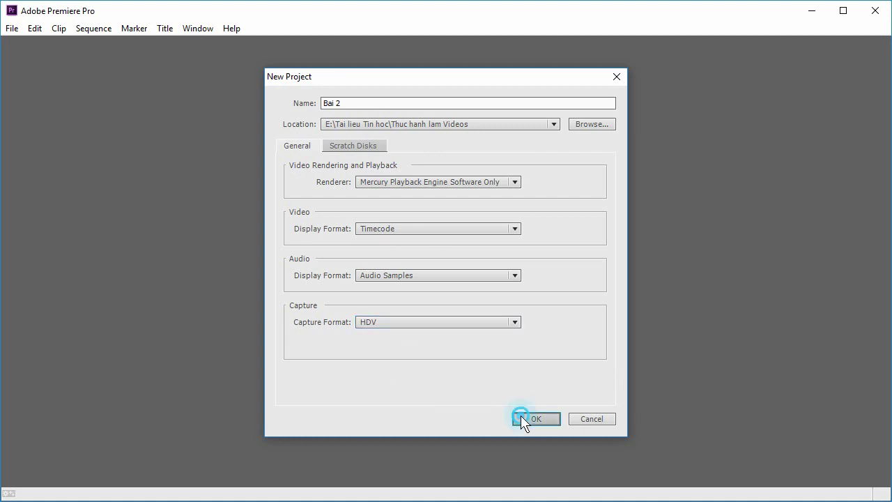
click(524, 420)
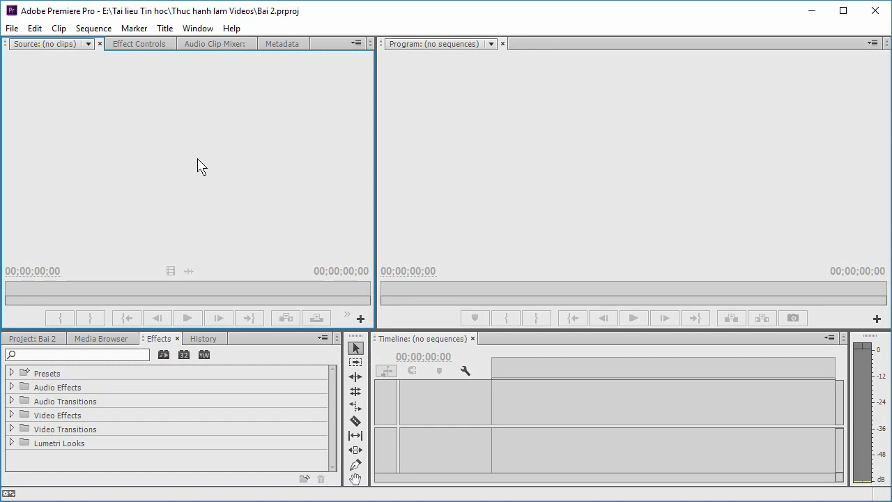
click(14, 338)
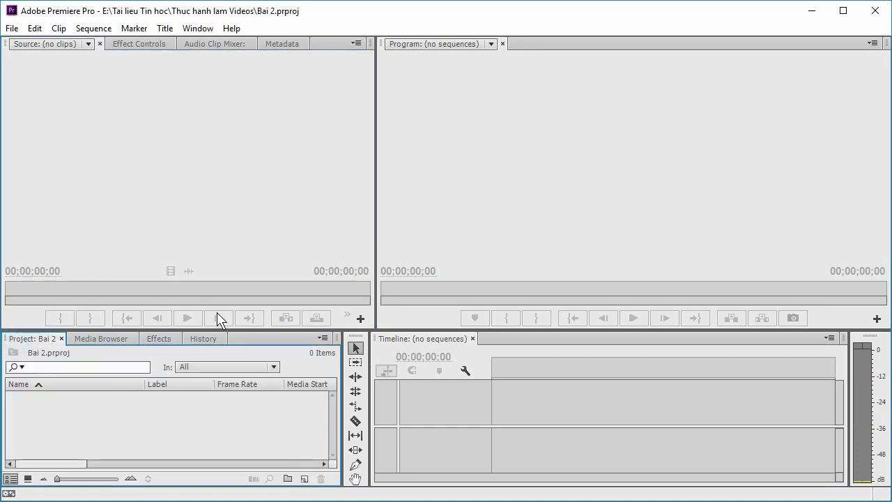
- Enlarge the lower panels and add two bins named Pictures and Audio
drag(243, 329, 245, 291)
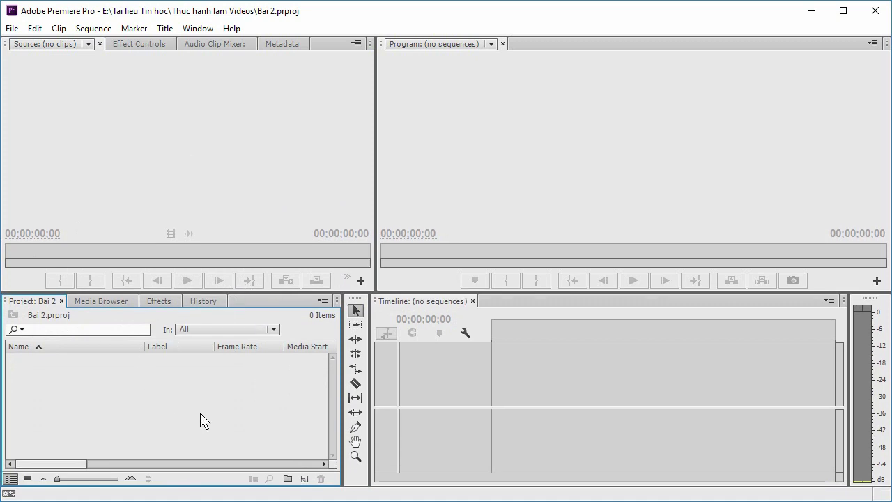
click(289, 480)
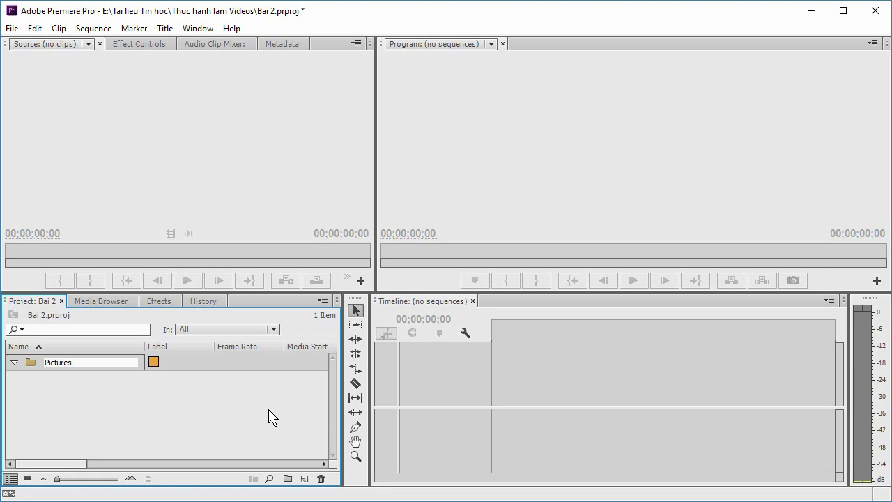
click(261, 410)
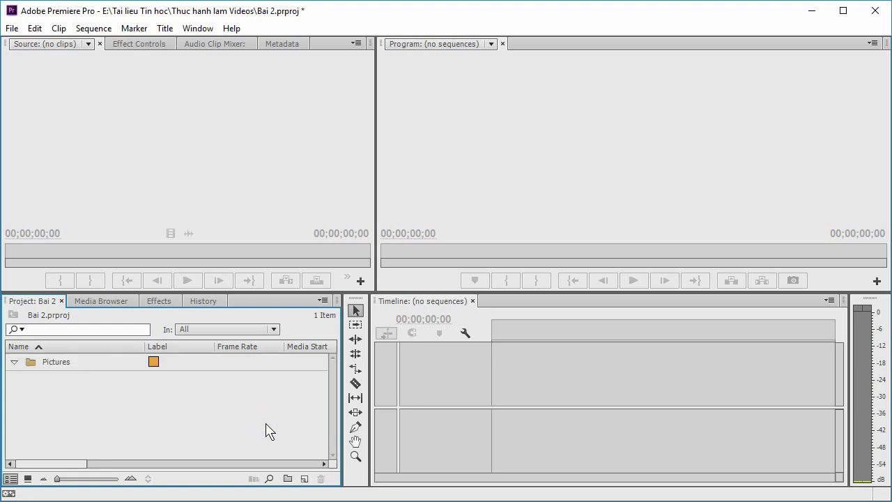
click(287, 479)
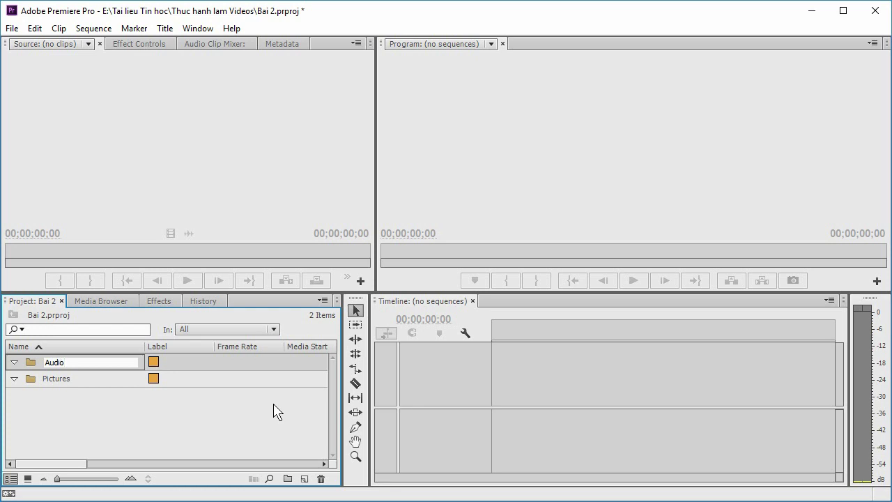
click(254, 409)
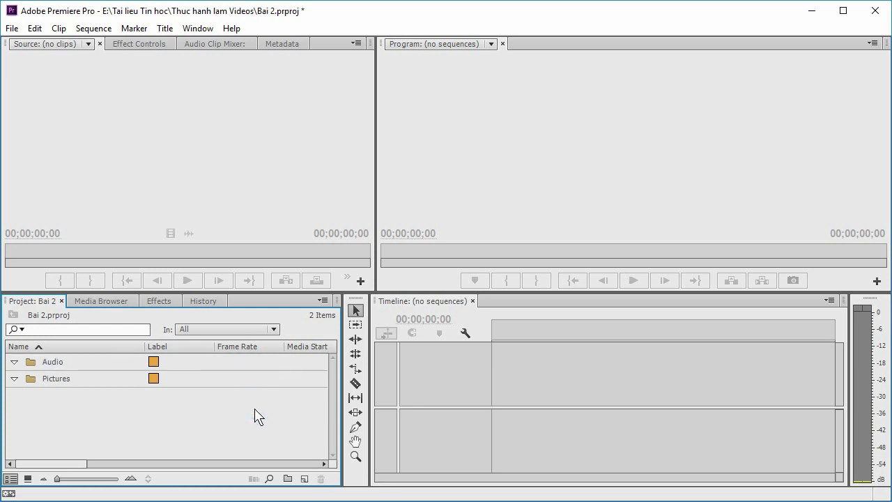
- Add a third bin named Videos to the project
click(57, 381)
click(57, 365)
click(56, 373)
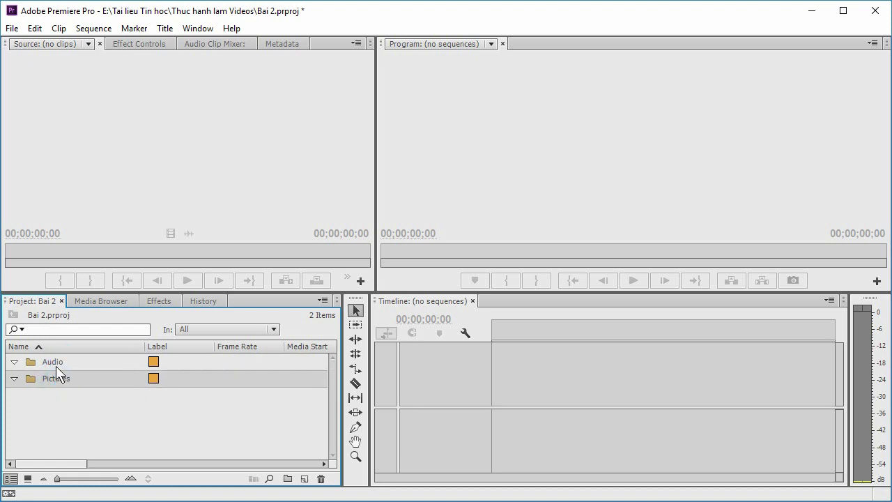
right_click(109, 418)
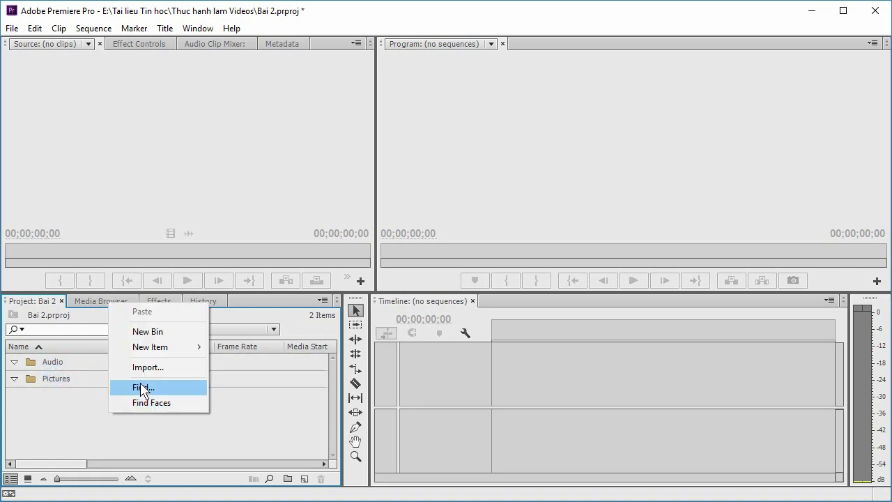
mouse_move(192, 348)
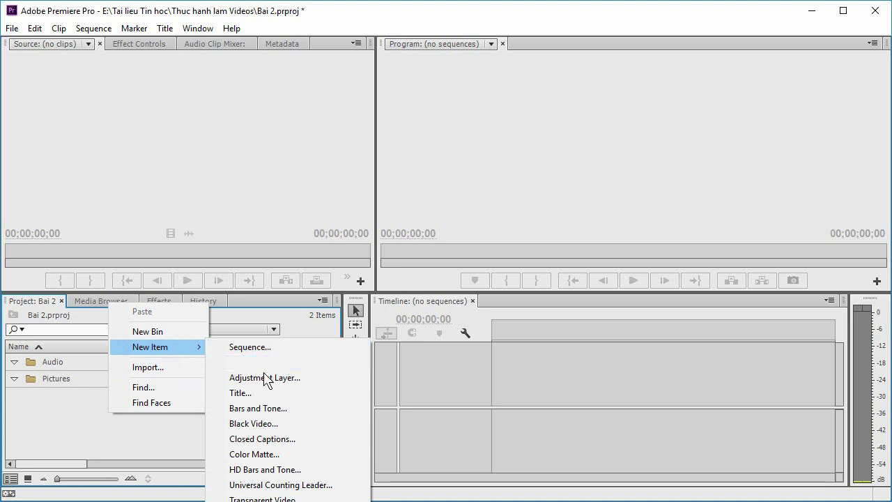
click(175, 446)
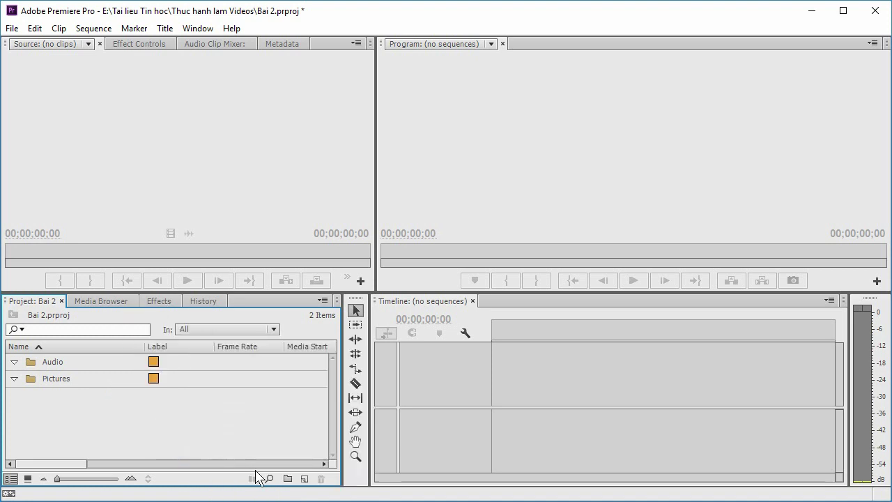
click(287, 479)
text(Videos)
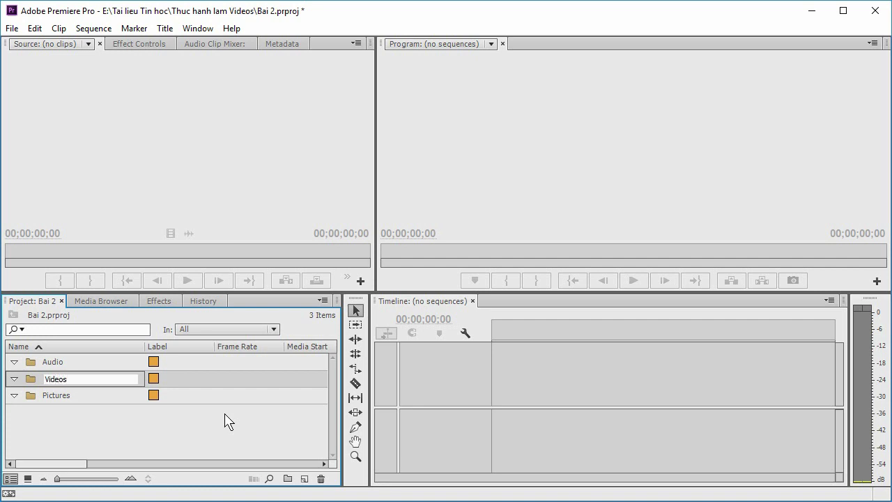
click(225, 419)
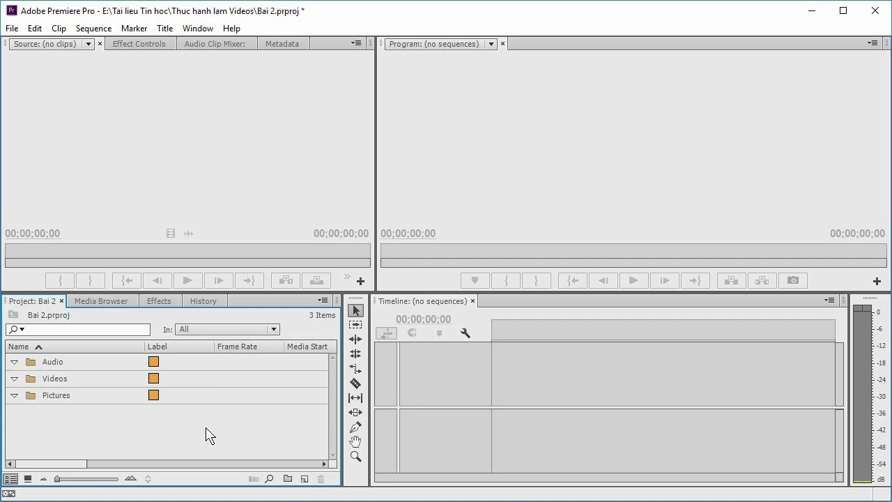
right_click(206, 428)
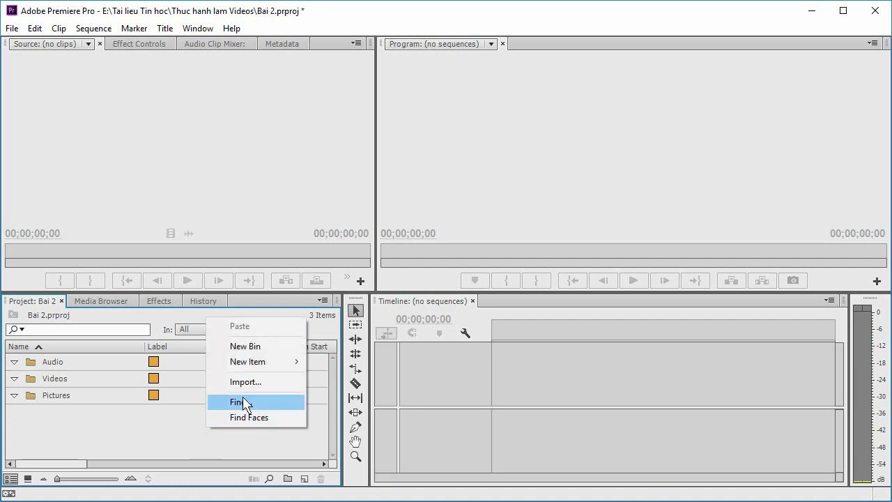
- Create Sequence 01 from the HDV 720p30 preset (1280 x 720, 29.97 fps)
mouse_move(256, 364)
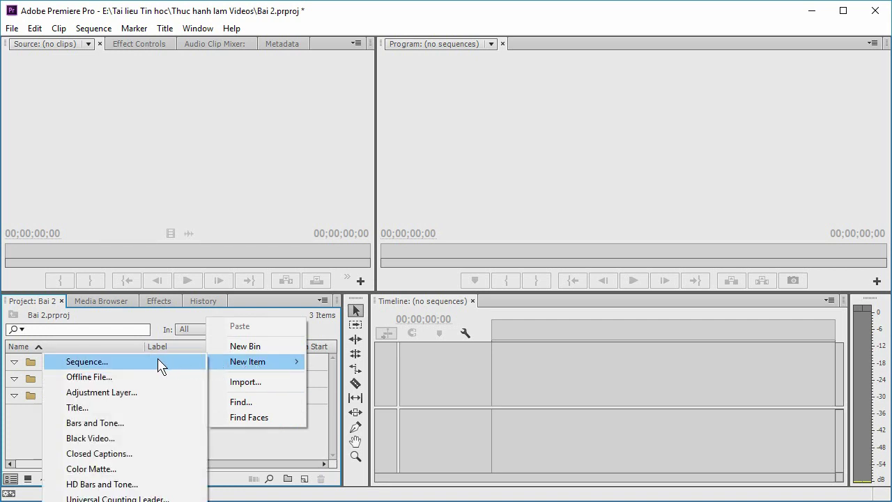
click(11, 419)
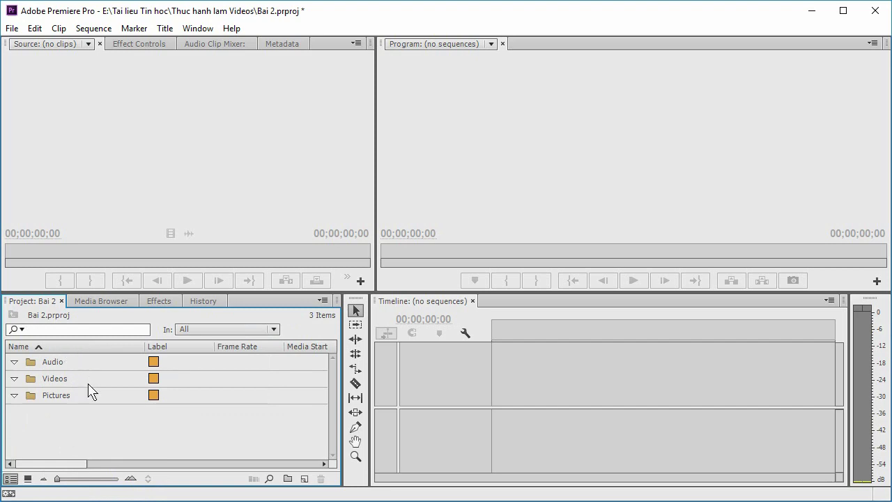
click(304, 478)
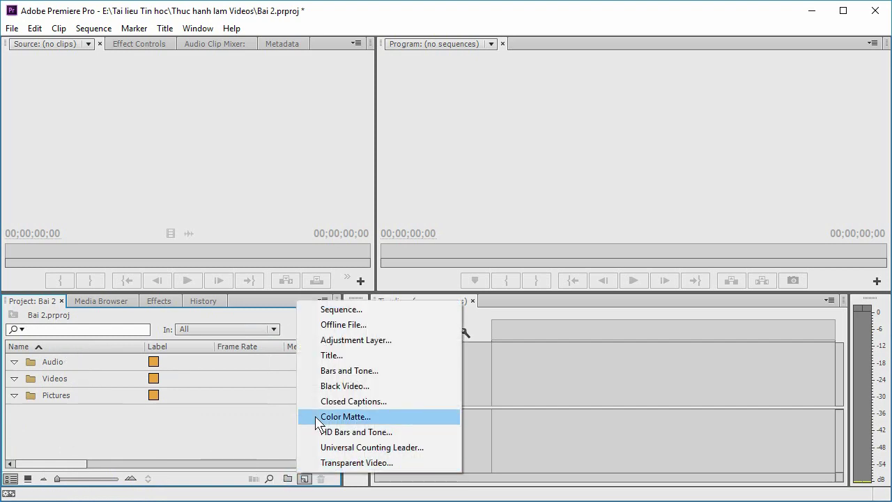
click(338, 309)
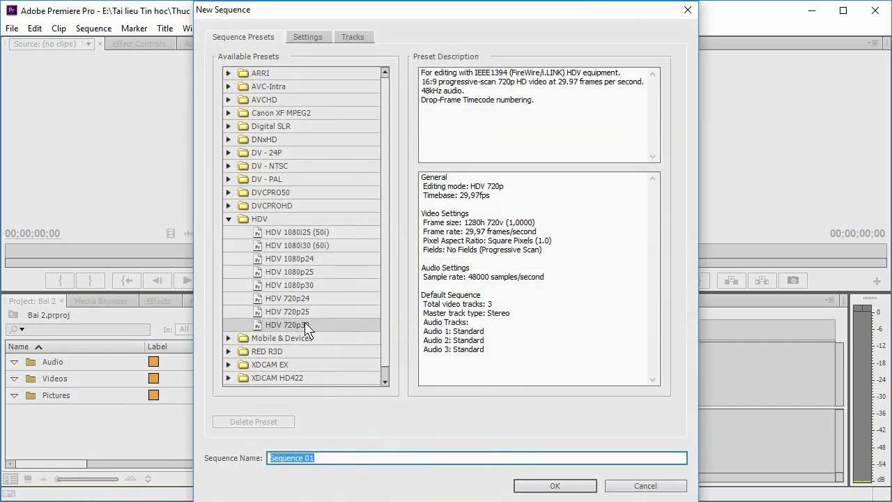
click(305, 326)
click(317, 456)
drag(317, 456, 224, 463)
click(552, 486)
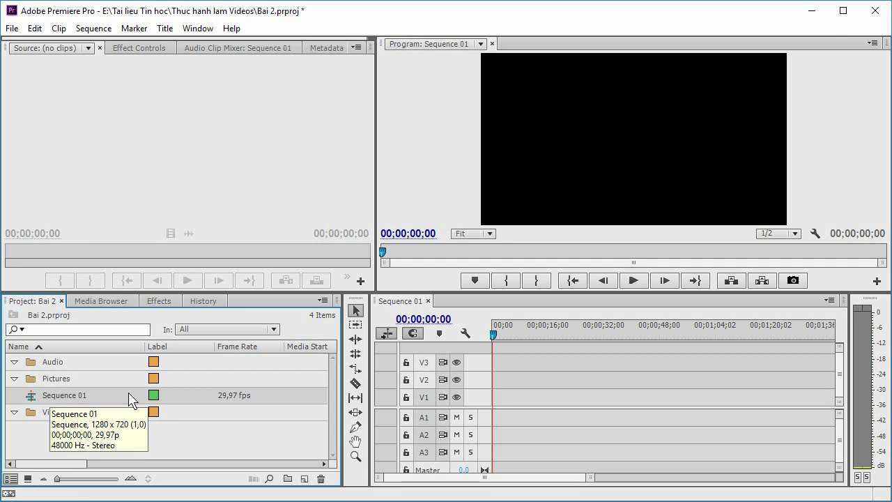
- Start an import into the Pictures bin and browse to the 000 NAM LANH image folder
click(49, 379)
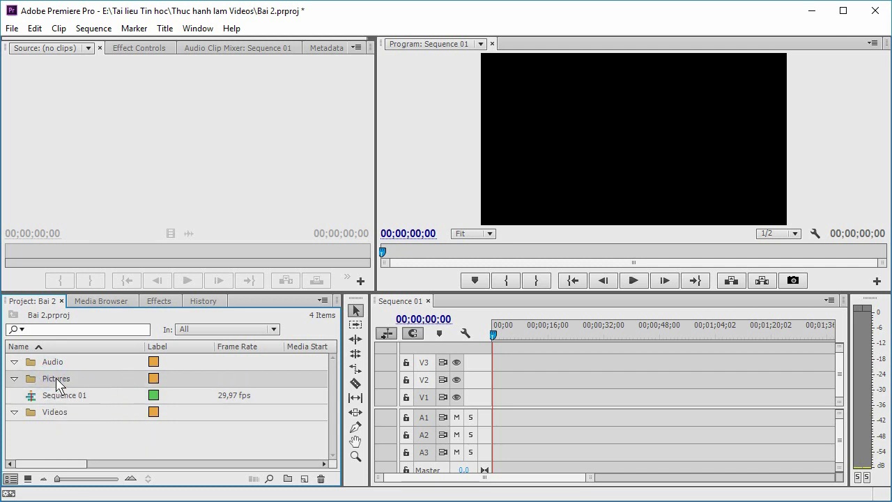
right_click(55, 381)
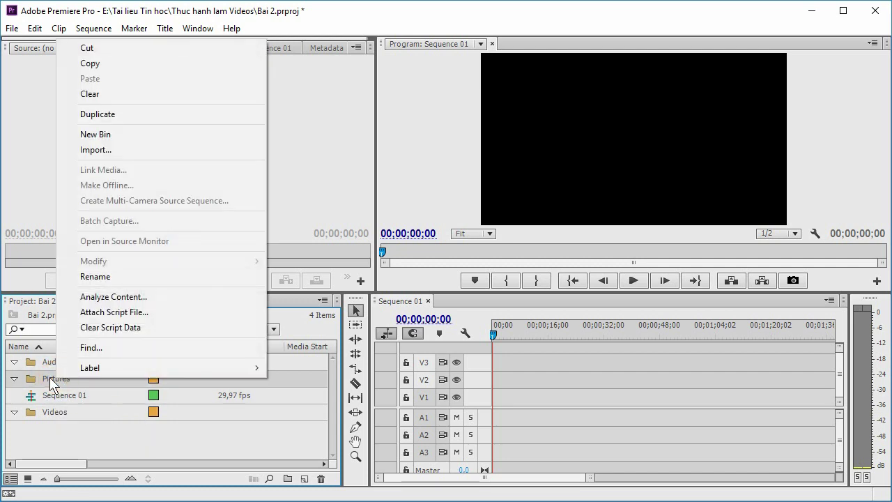
click(123, 150)
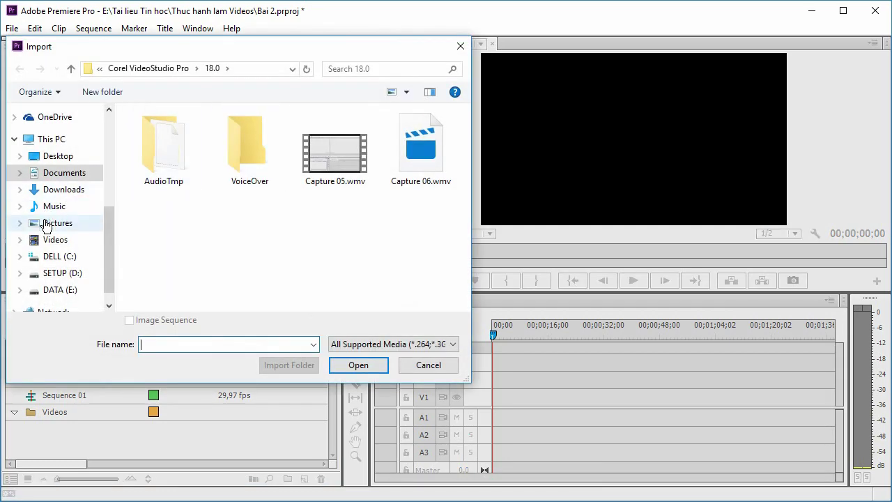
click(46, 225)
double_click(162, 147)
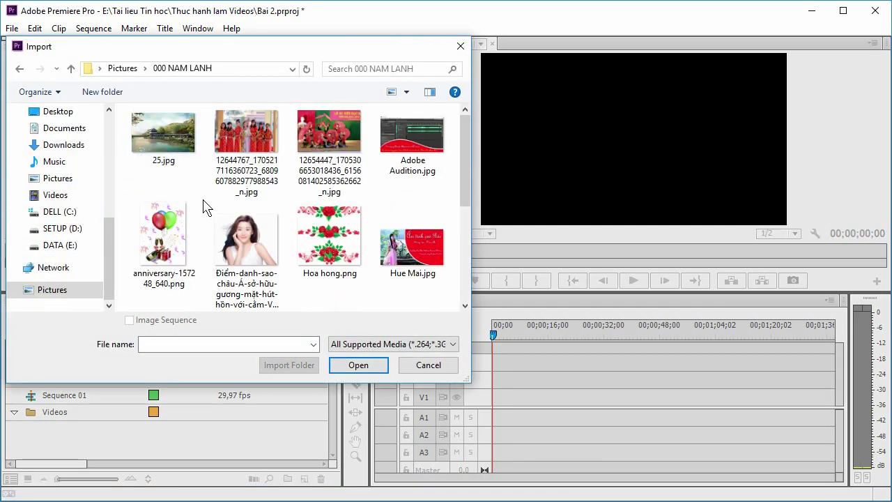
- Import 25.jpg and three other photos, including the green landscape, then collapse the Pictures bin
click(160, 153)
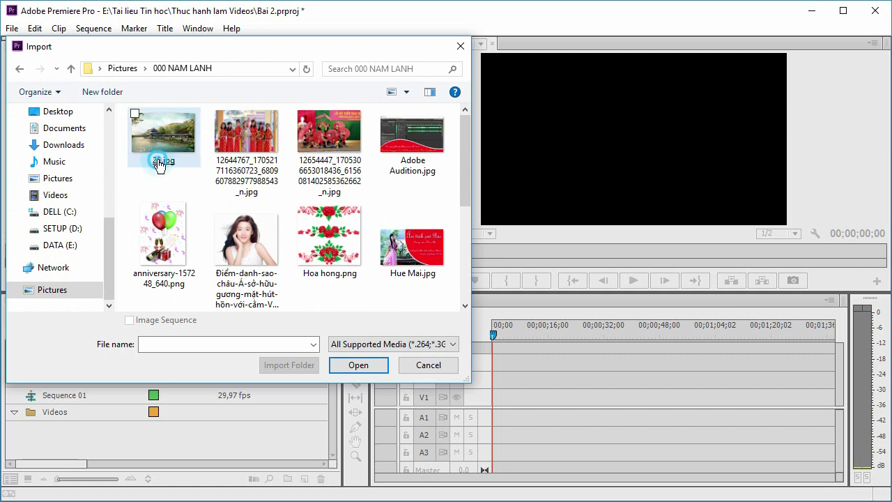
ctrl+click(223, 157)
ctrl+click(327, 166)
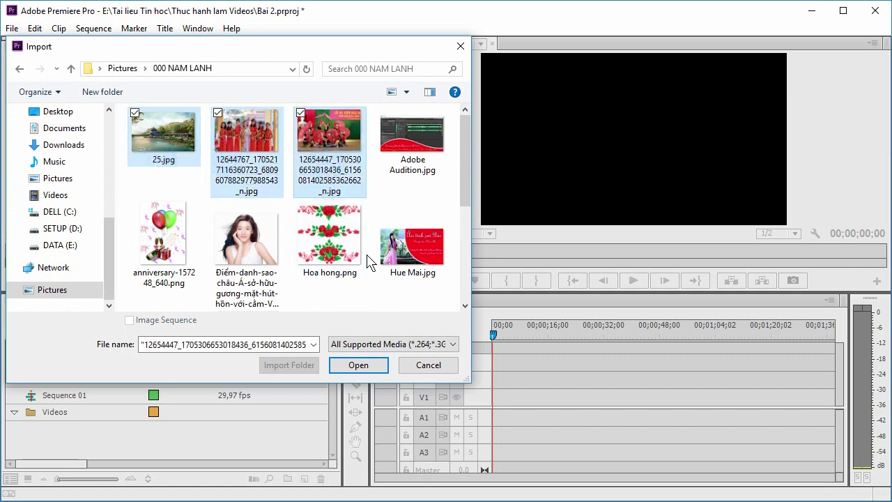
scroll(265, 265, down, 2)
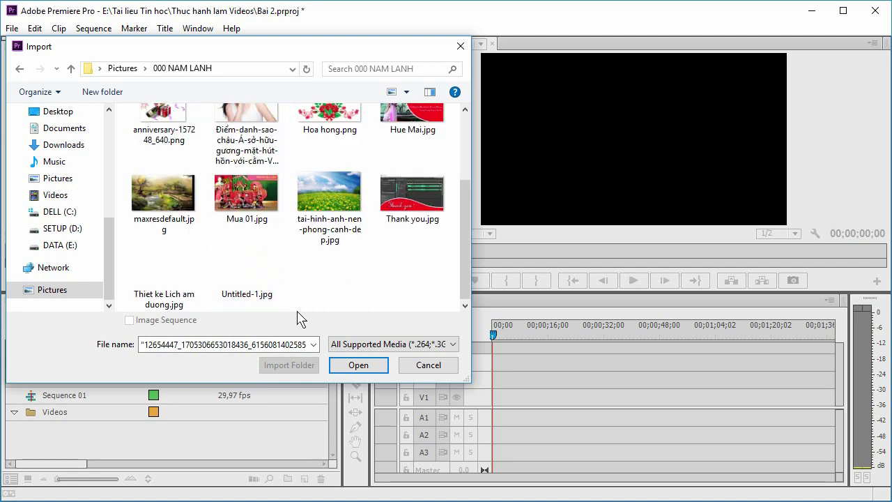
ctrl+click(328, 227)
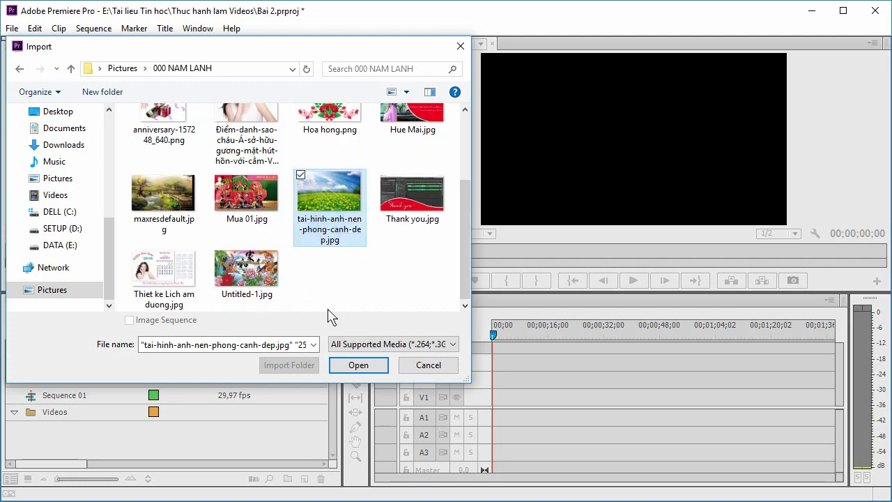
click(358, 365)
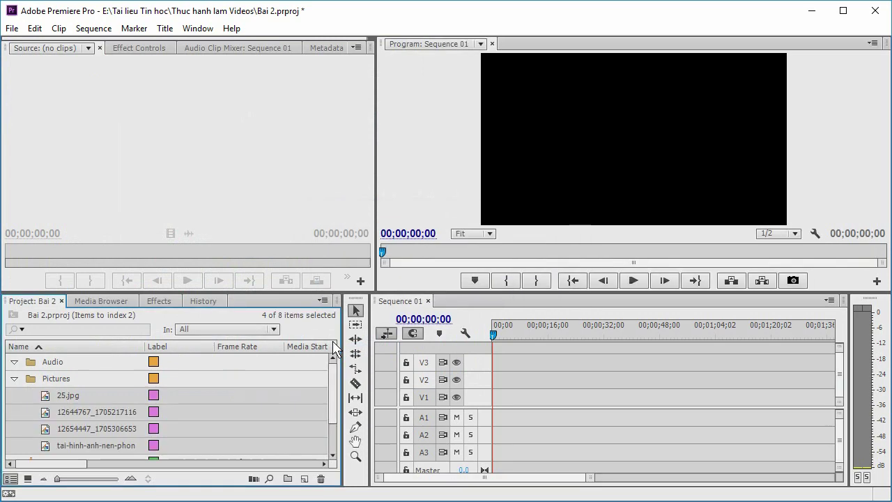
scroll(114, 393, down, 2)
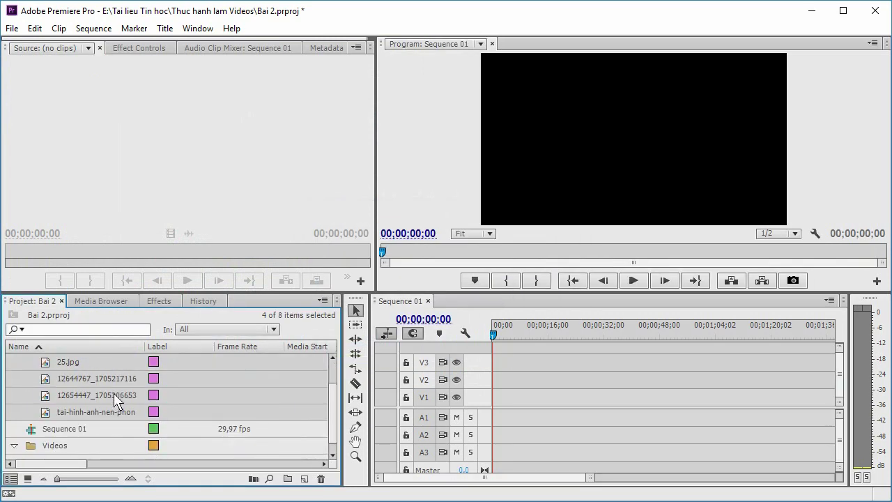
scroll(115, 391, up, 2)
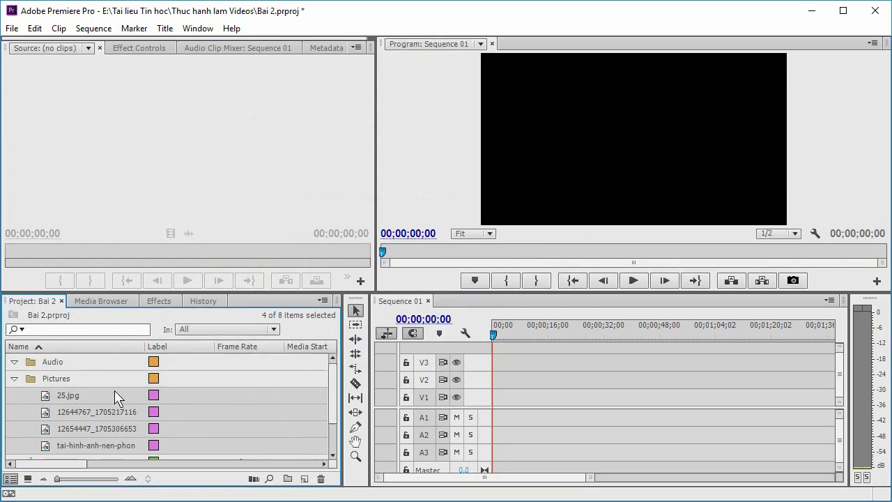
click(15, 379)
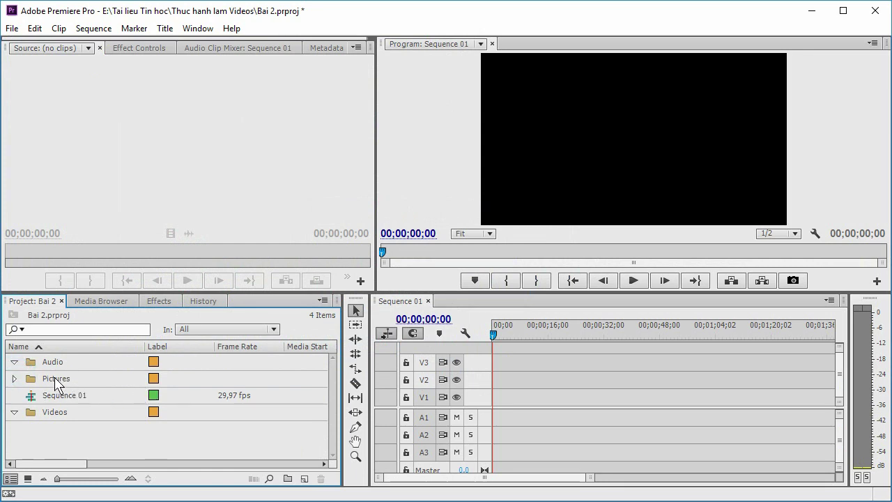
- Place the four Pictures images on V1 from 00;00;00;00, play the sequence, and enlarge the preview
drag(56, 381, 490, 401)
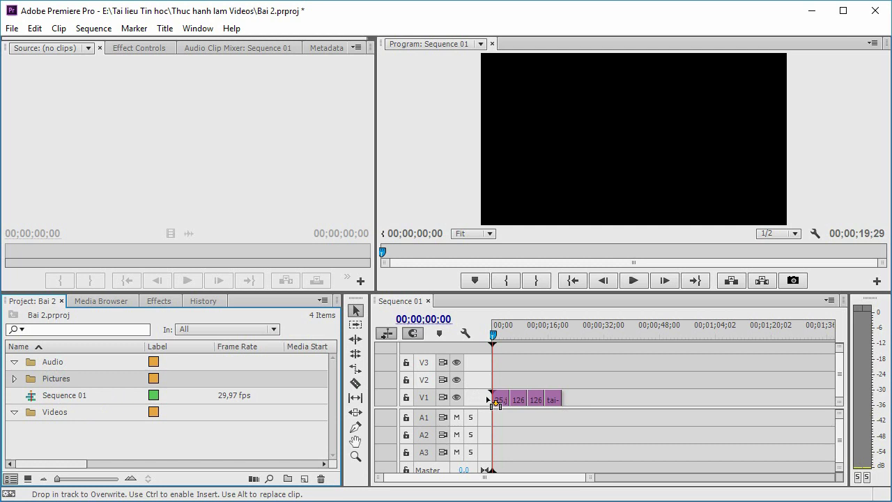
drag(490, 401, 490, 401)
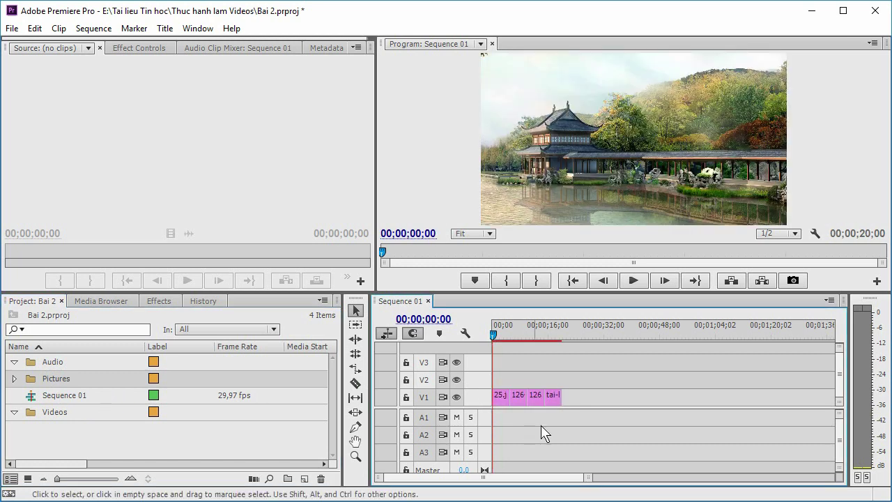
click(641, 281)
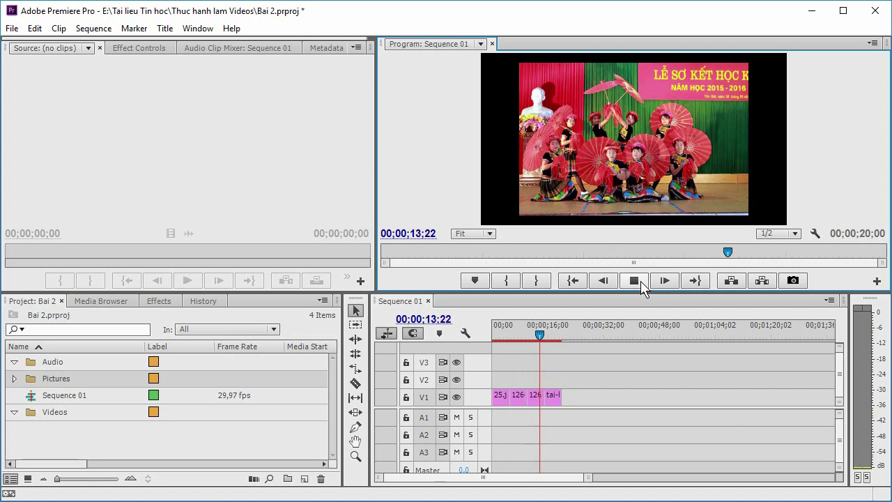
drag(391, 293, 398, 355)
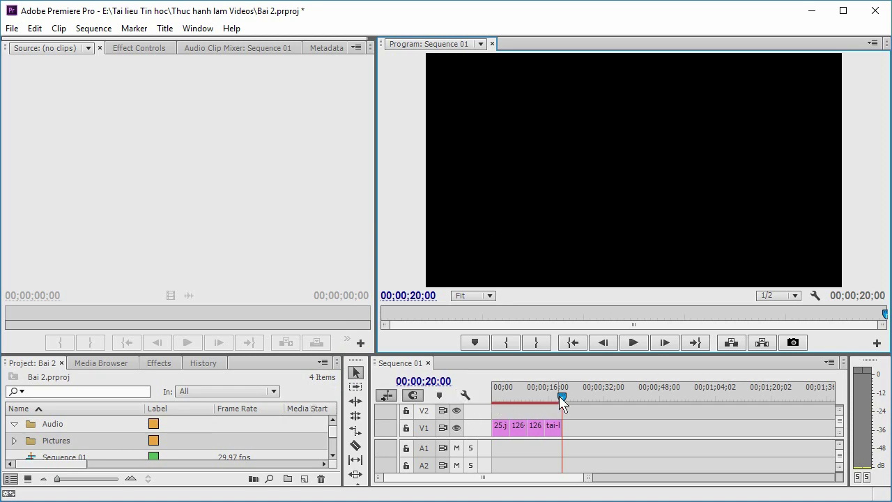
- Scrub through the slideshow, stop on the red-dress girls photo, and open its effect settings
drag(561, 396, 474, 404)
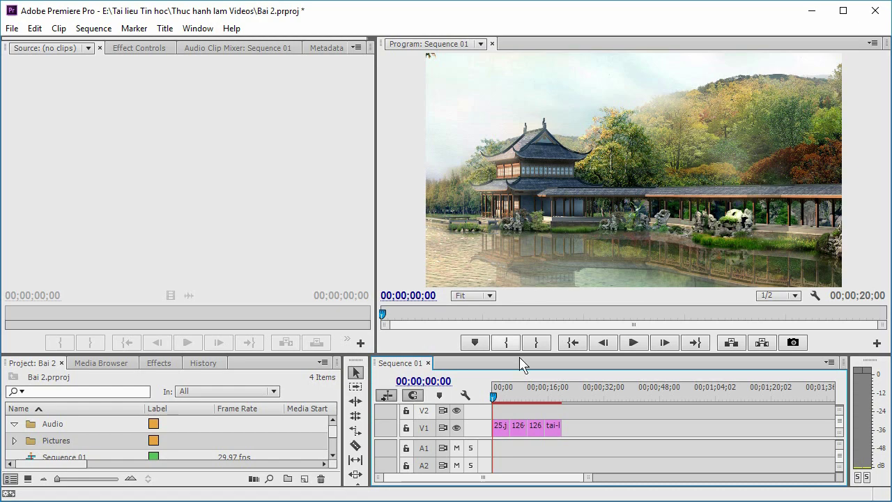
mouse_move(498, 403)
mouse_down()
mouse_move(570, 408)
mouse_move(502, 400)
mouse_up()
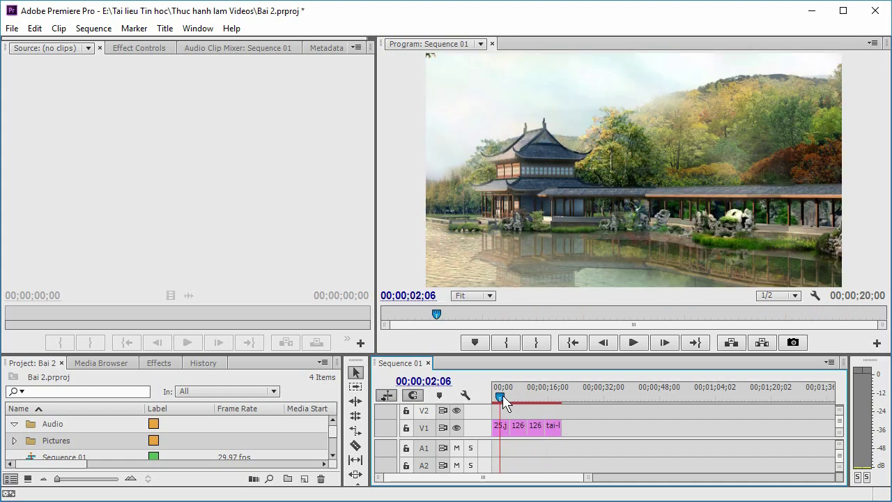
mouse_move(503, 403)
mouse_down()
mouse_move(542, 404)
mouse_move(501, 401)
mouse_move(516, 396)
mouse_up()
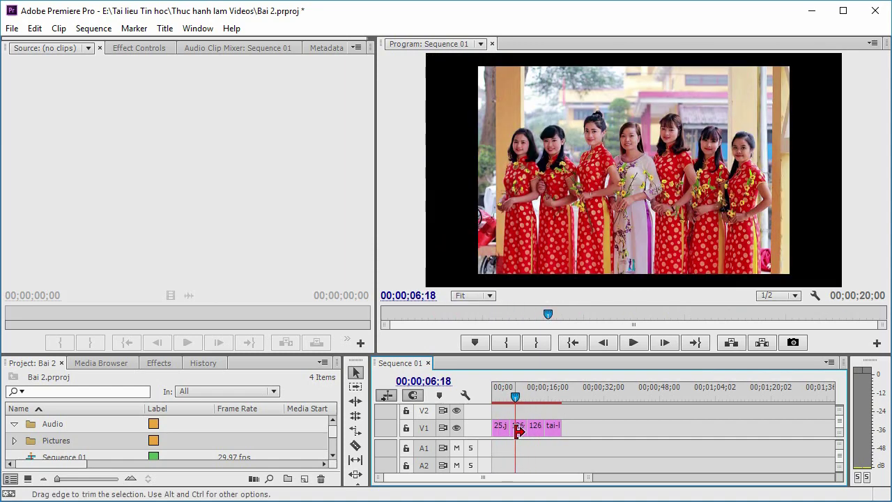
click(519, 426)
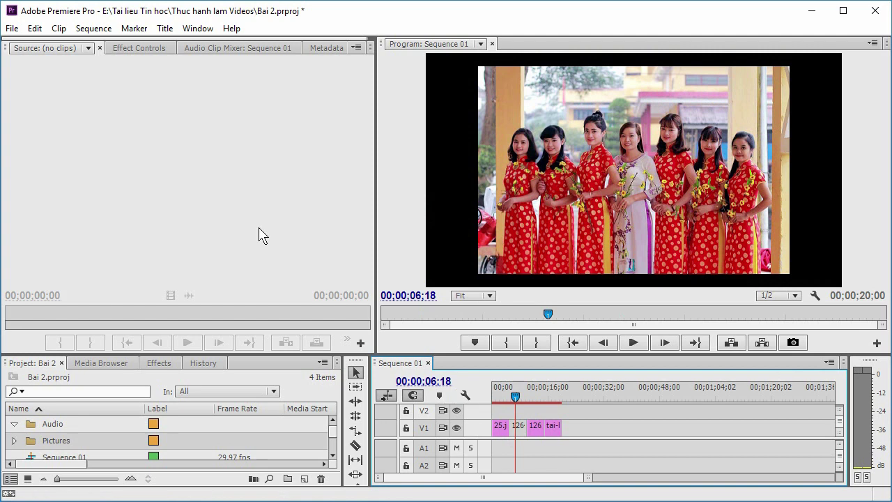
click(140, 48)
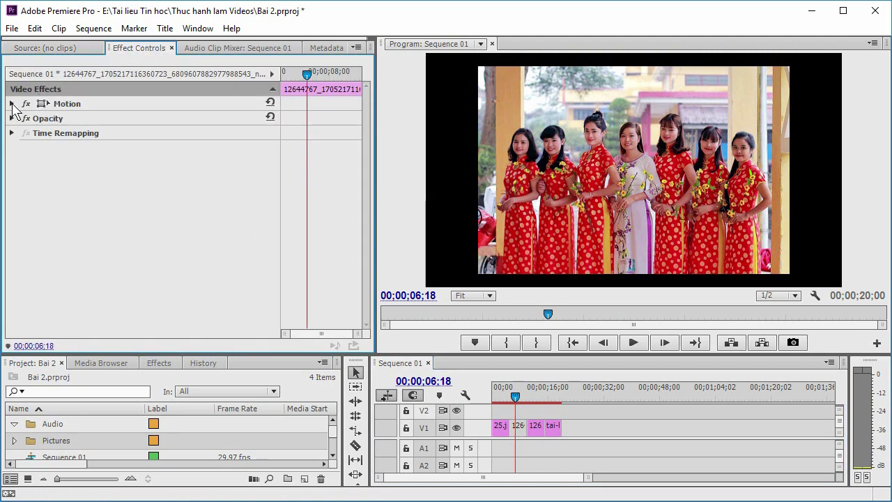
- Set the girls photo's Motion to scale 151 and position 632, 276
click(11, 103)
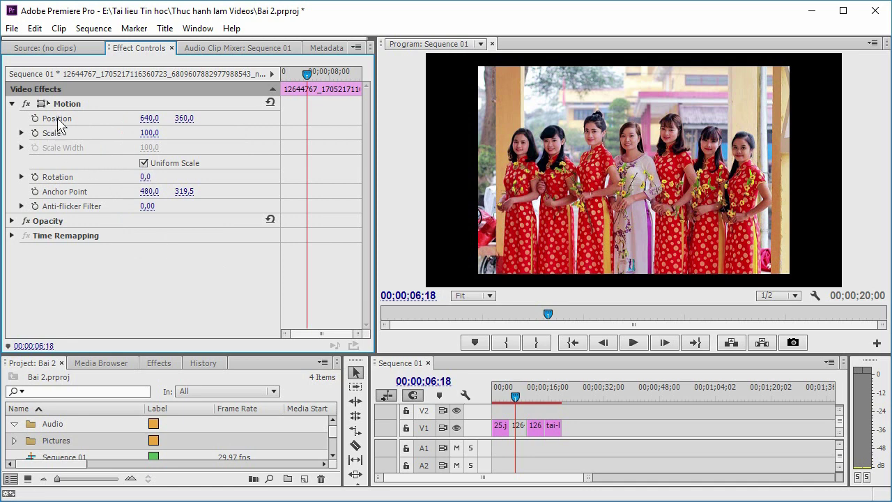
drag(147, 122, 175, 118)
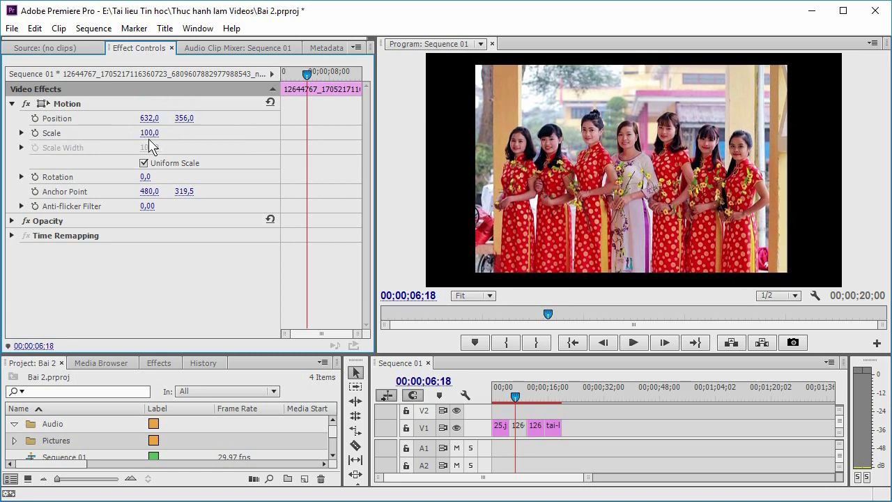
drag(148, 132, 173, 133)
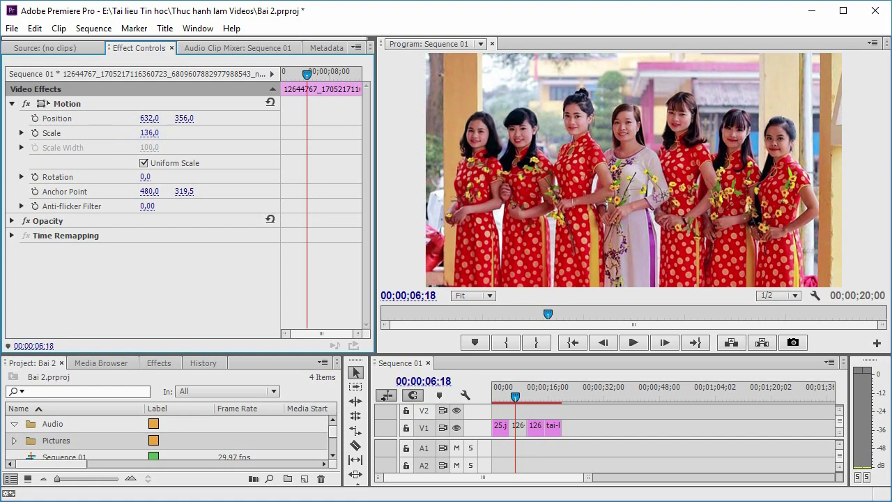
drag(173, 132, 181, 132)
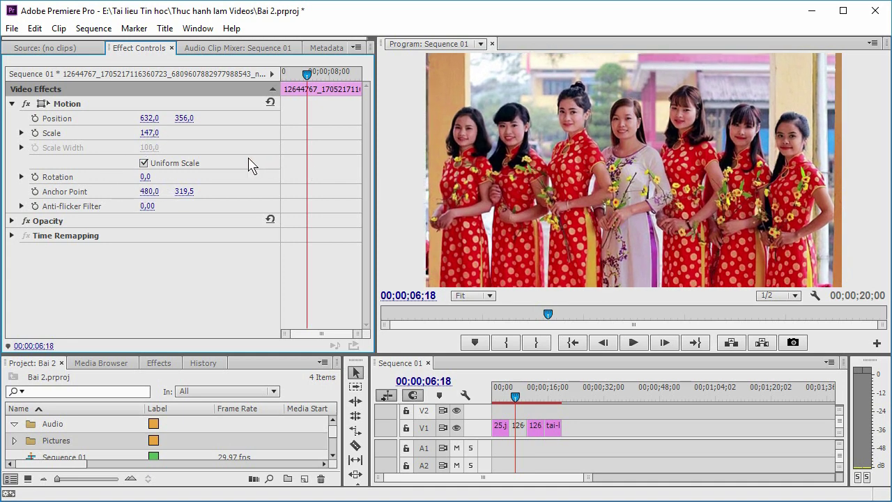
mouse_move(184, 120)
mouse_down()
mouse_move(201, 120)
mouse_move(113, 118)
mouse_up()
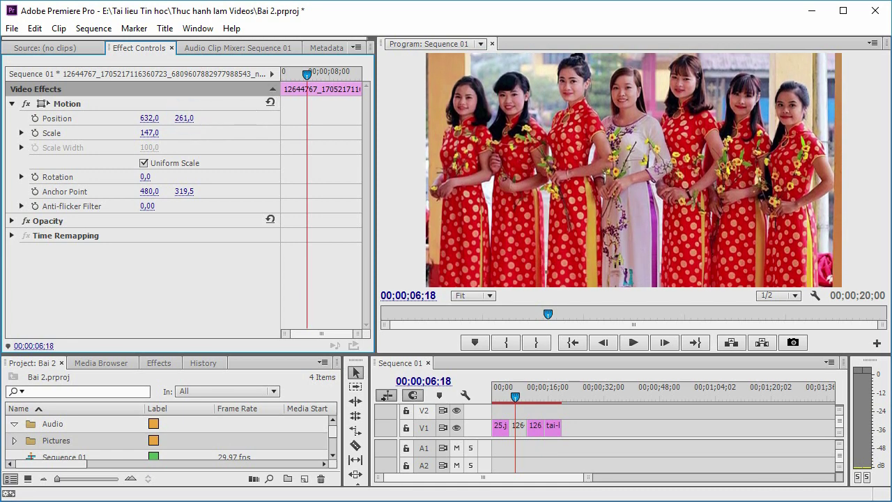
drag(184, 119, 195, 119)
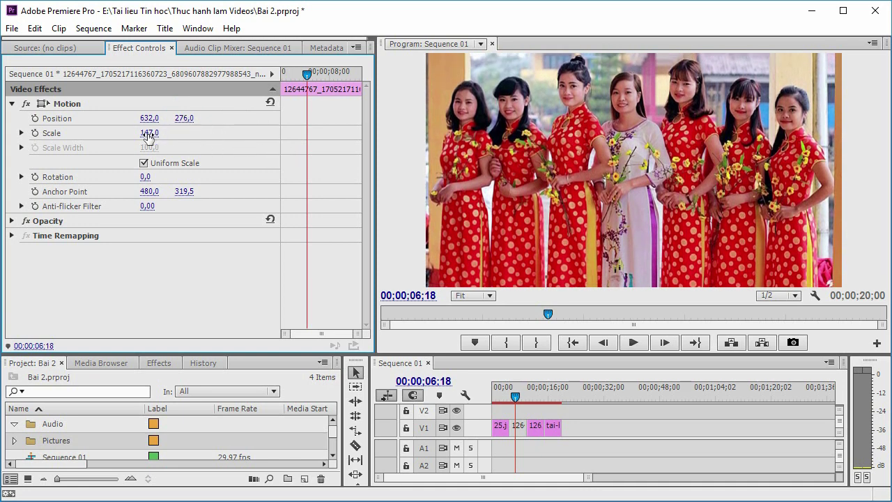
drag(149, 132, 153, 132)
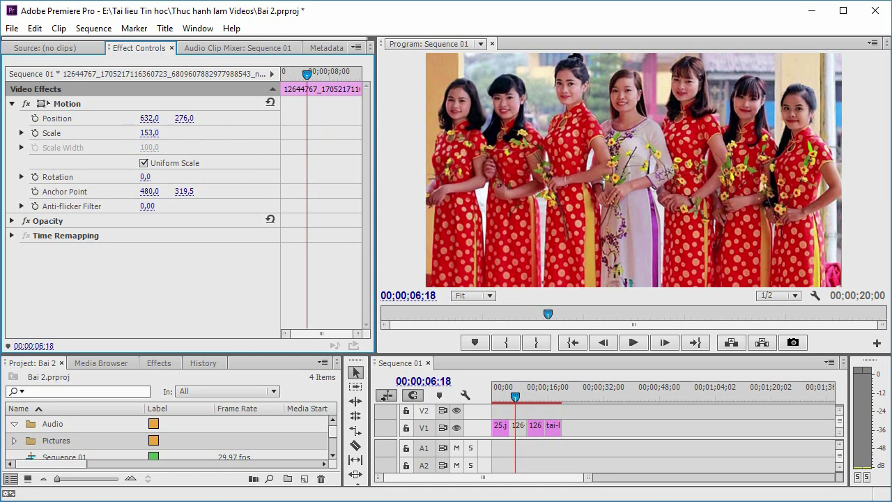
drag(153, 133, 152, 133)
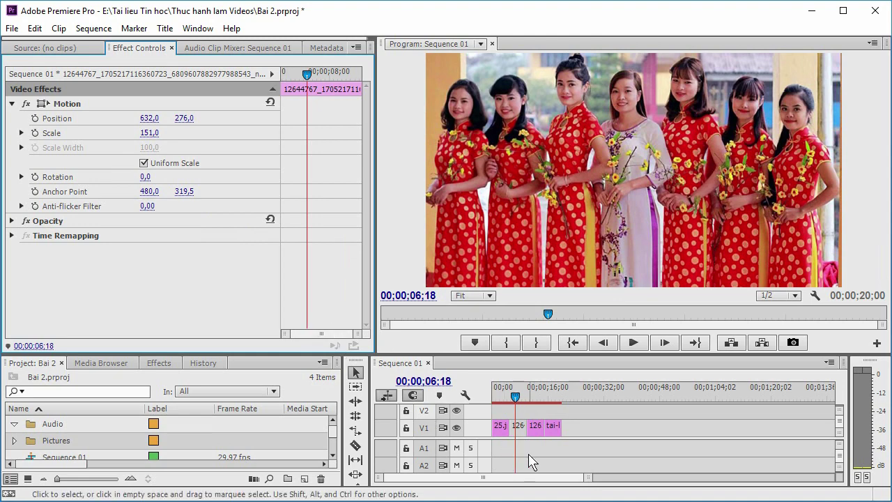
click(535, 427)
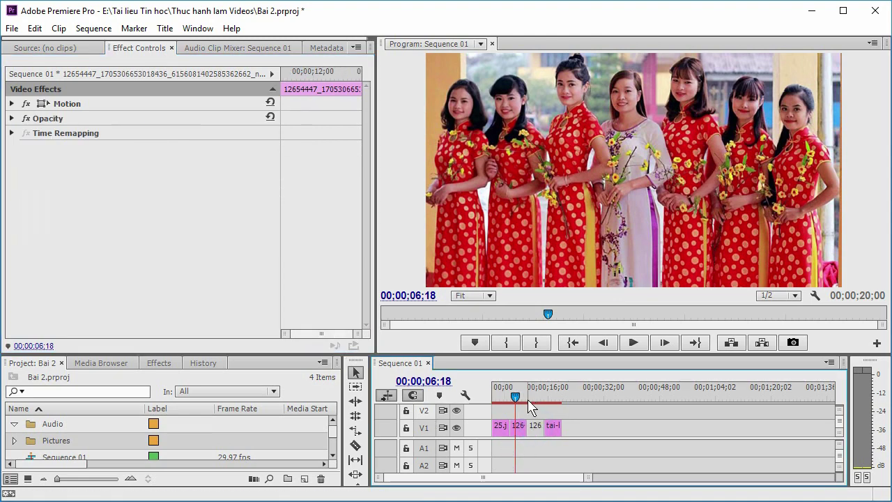
- Scale the umbrella dance photo to 134, then move the playhead to 00;00;17;17
drag(517, 398, 538, 401)
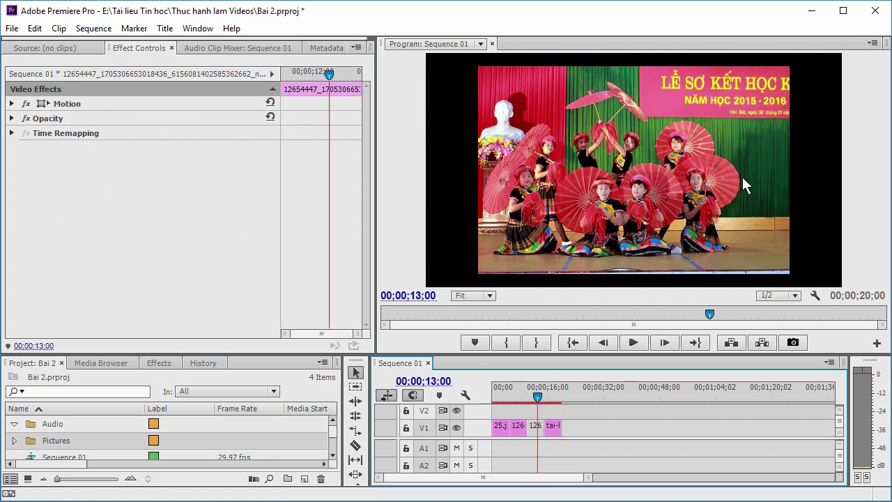
click(12, 103)
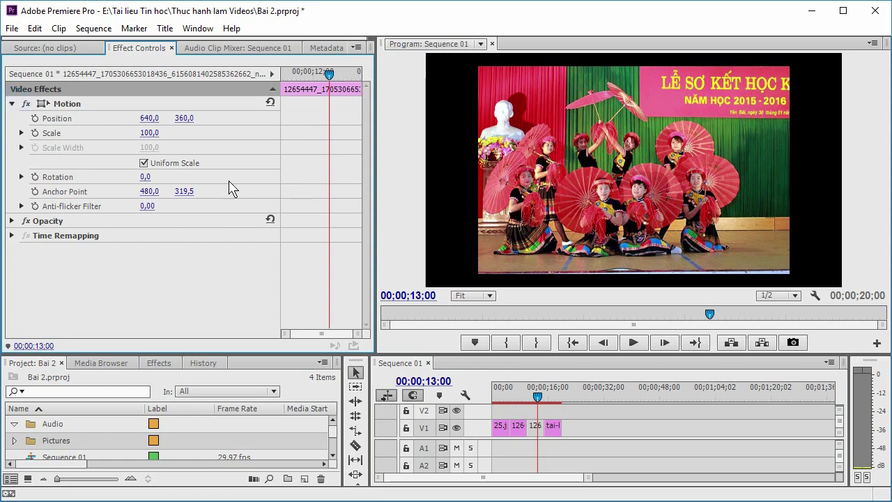
drag(150, 132, 176, 133)
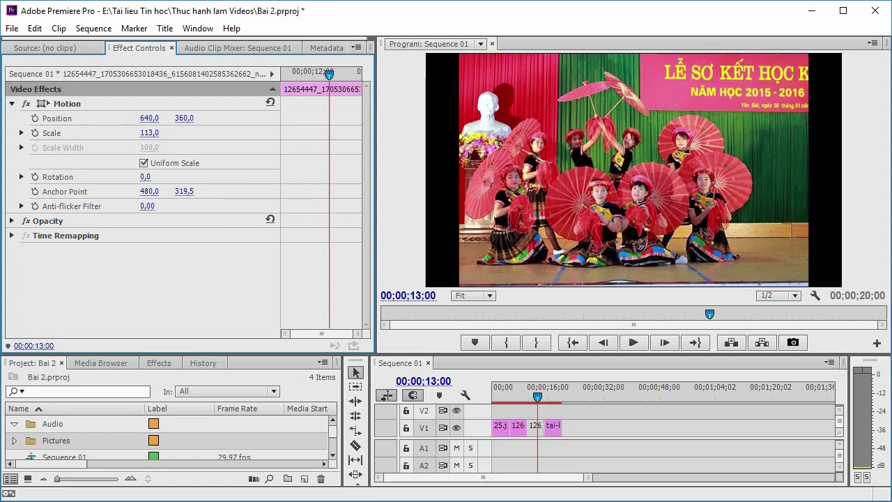
drag(150, 133, 146, 133)
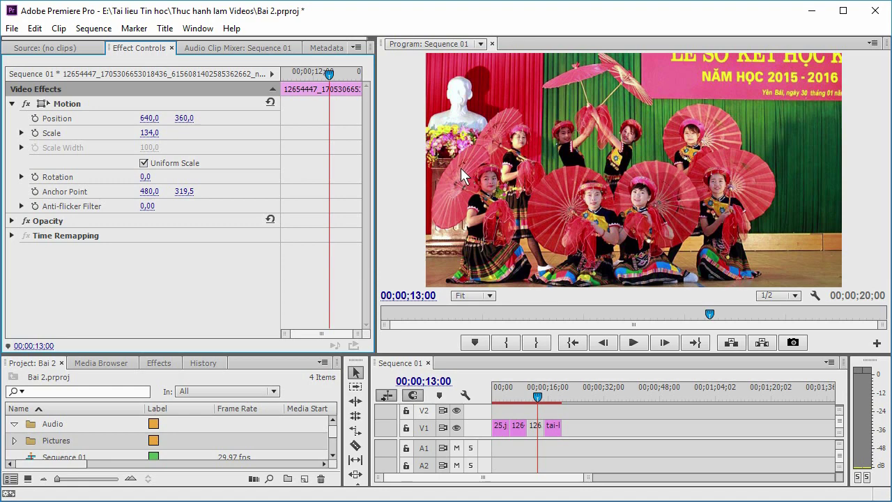
drag(538, 395, 553, 398)
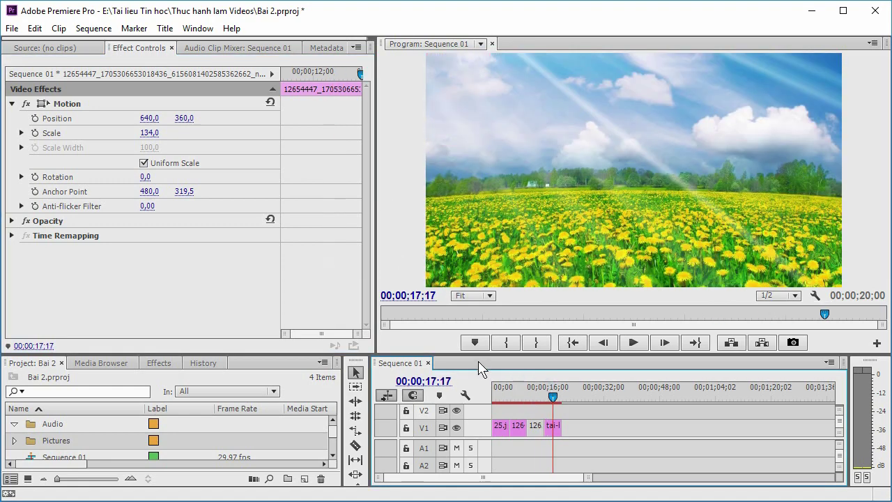
- Set the dandelion field image to scale 63 and position 643, 399, then heighten the timeline
click(556, 427)
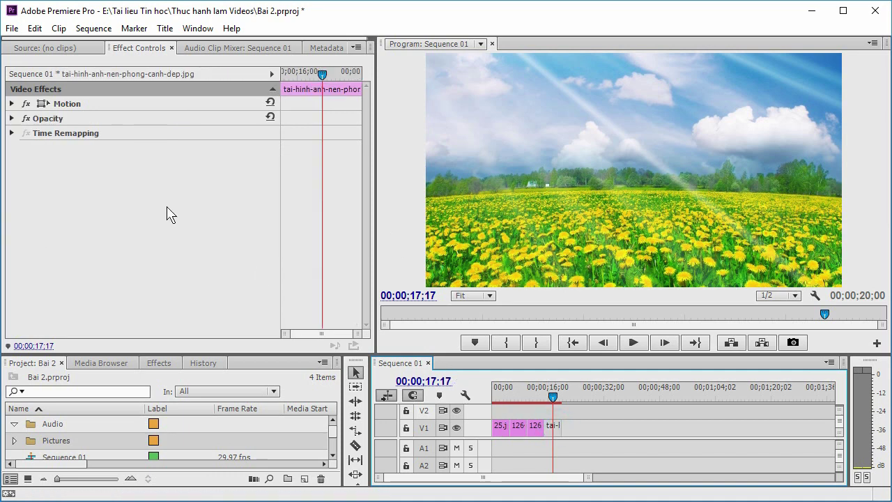
click(11, 103)
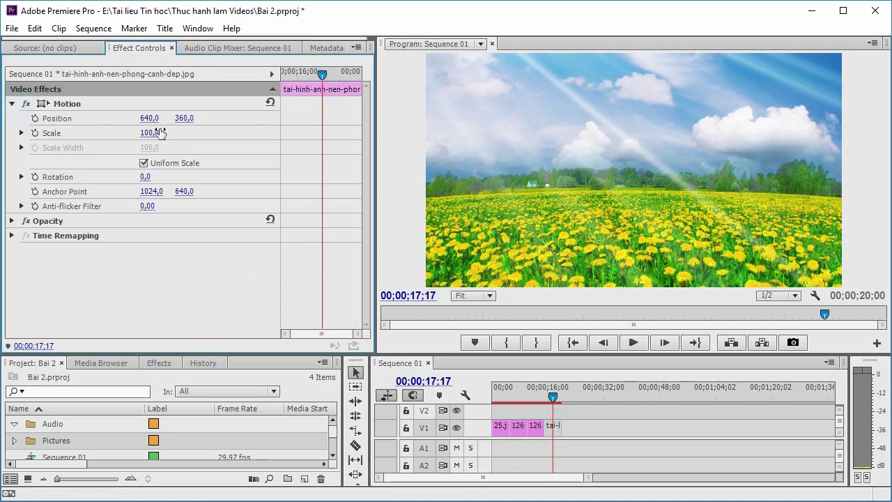
mouse_move(145, 135)
mouse_down()
mouse_move(110, 134)
mouse_move(118, 135)
mouse_up()
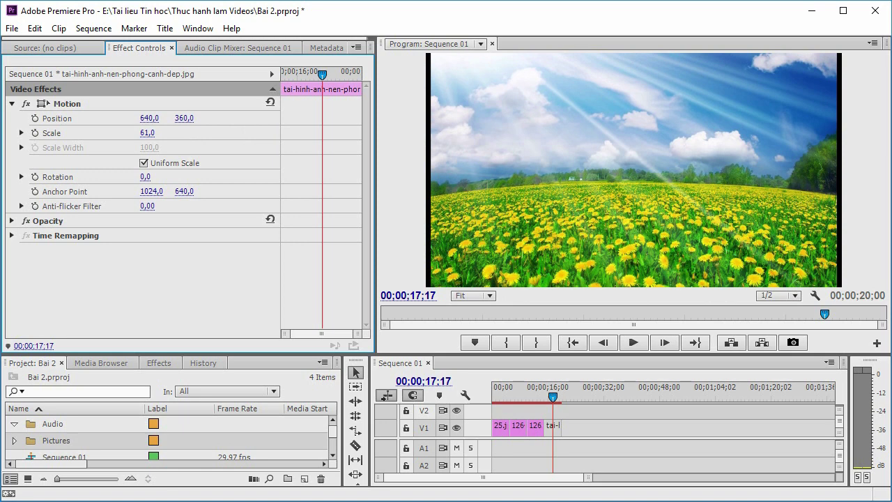
drag(117, 135, 119, 134)
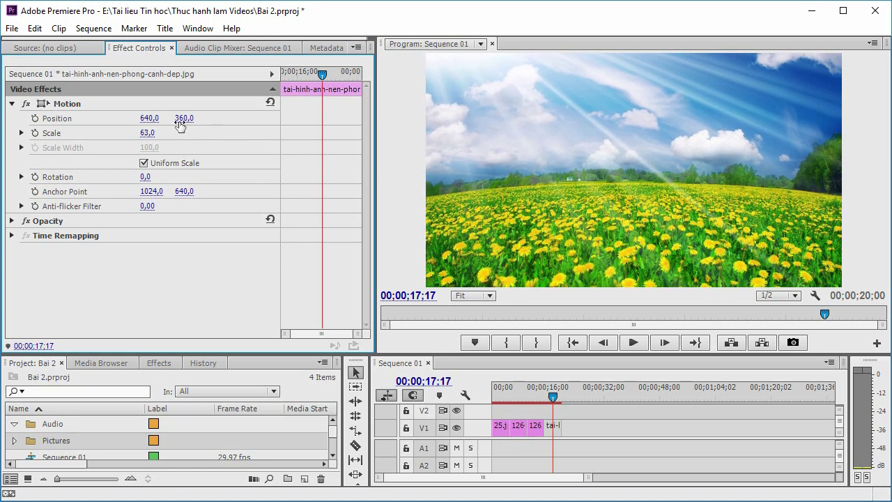
drag(180, 118, 180, 119)
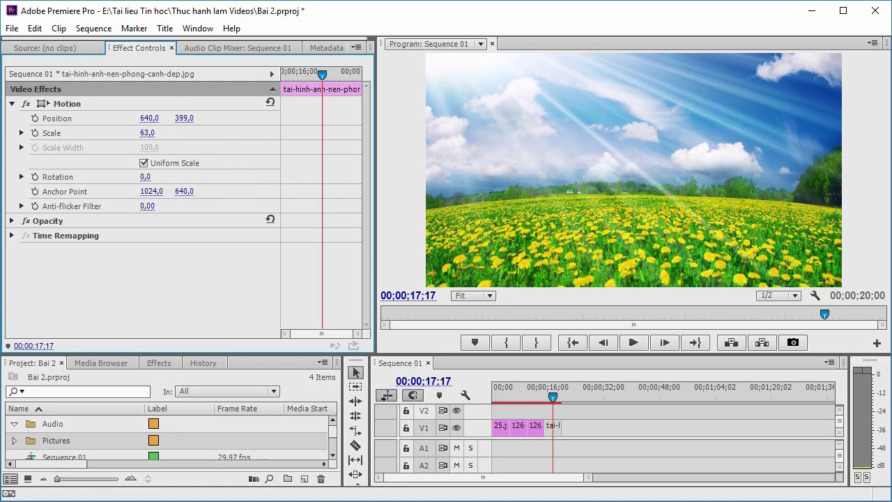
mouse_move(149, 119)
mouse_down()
mouse_move(160, 119)
mouse_move(151, 119)
mouse_up()
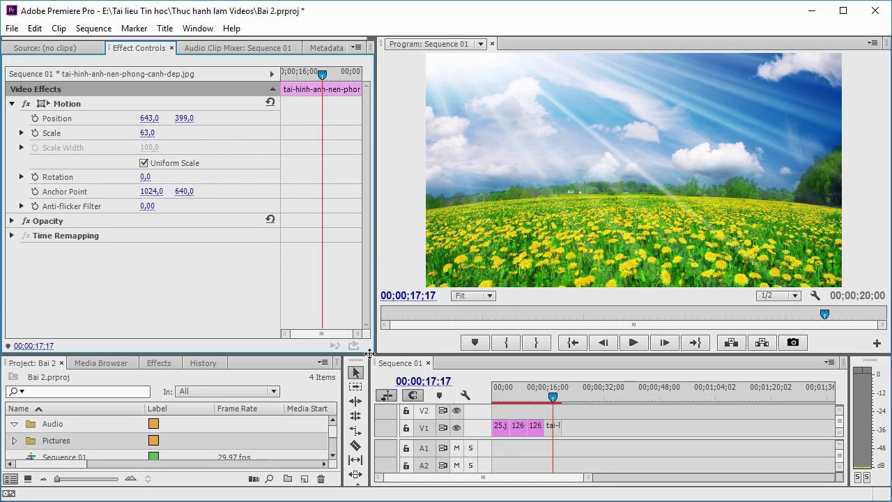
drag(370, 353, 379, 321)
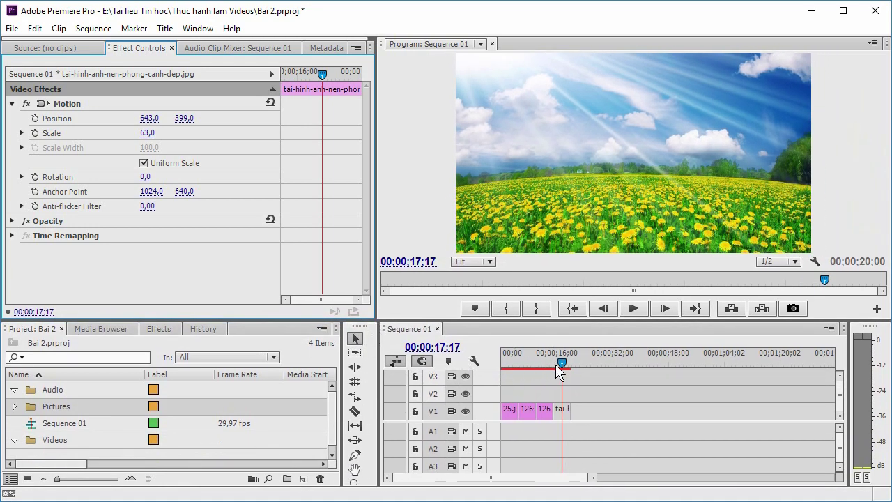
- Play the sequence from the start, stop at 00;00;08;18, and make the timeline taller
key(Home)
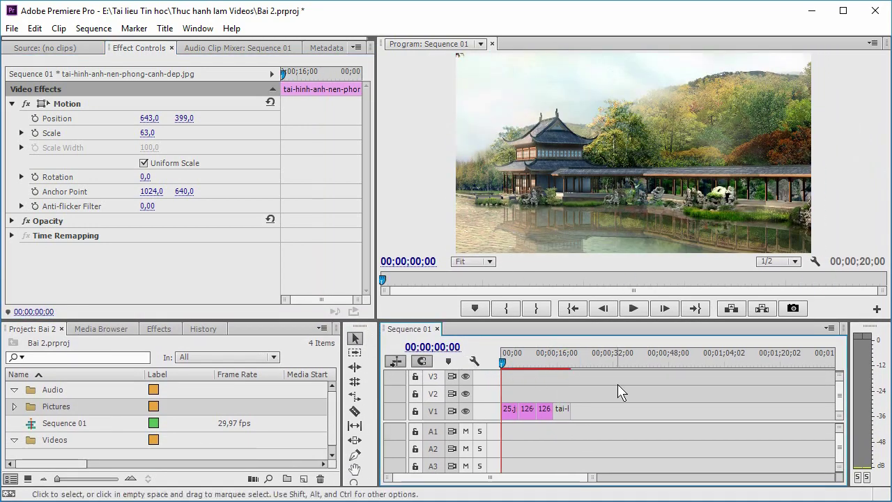
click(634, 308)
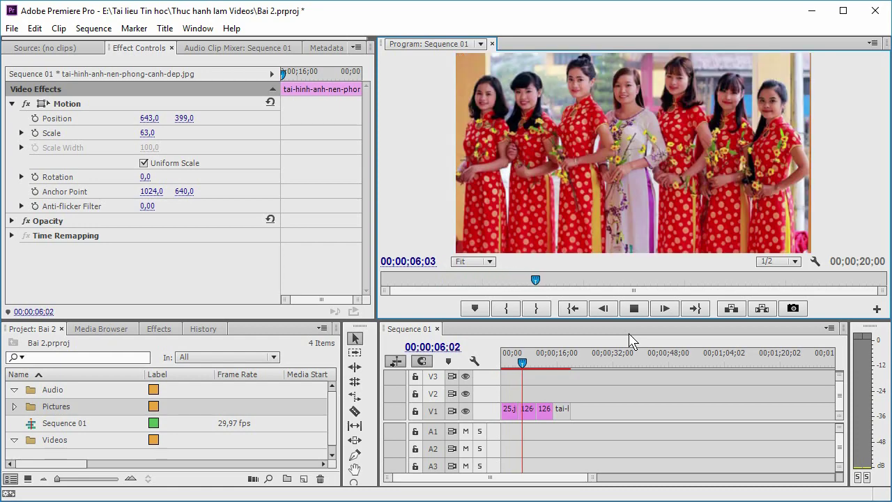
click(633, 309)
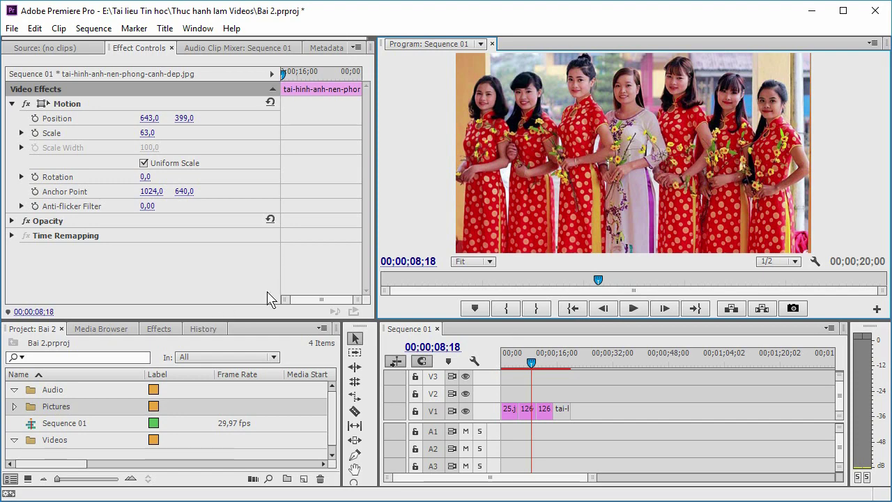
drag(270, 320, 283, 281)
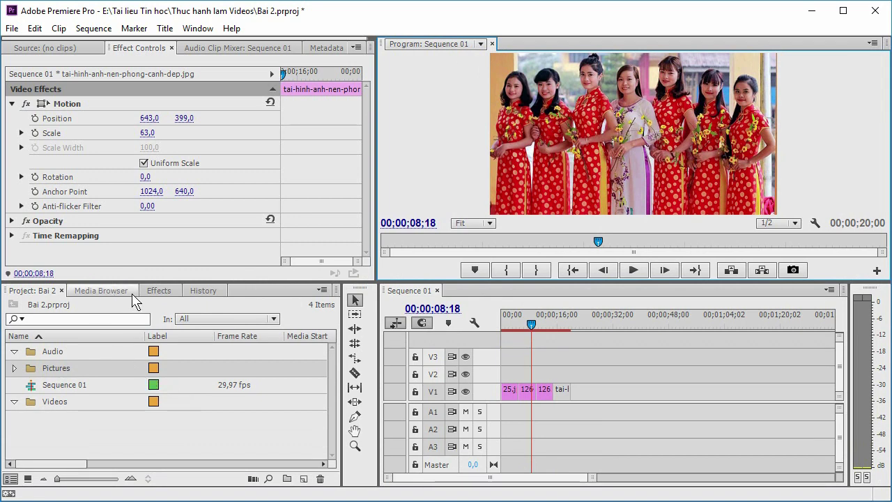
- In the Effects panel, expand Video Transitions > 3D Motion to list its transitions
click(159, 290)
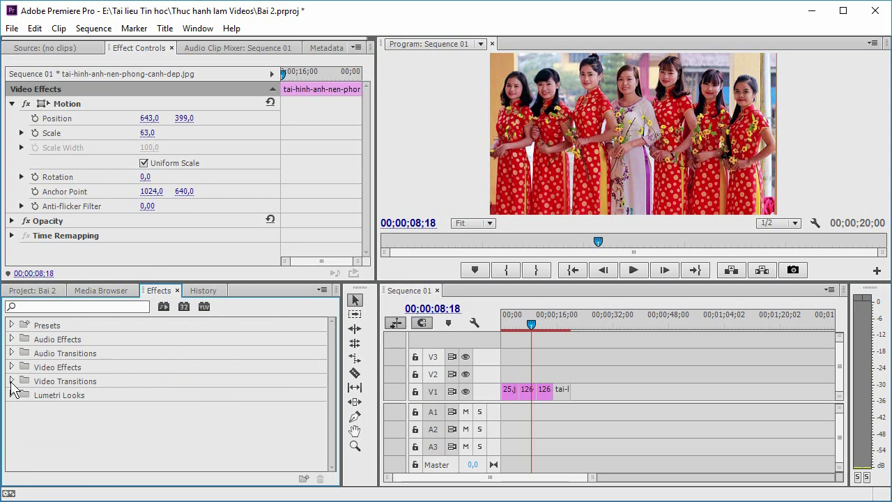
click(12, 382)
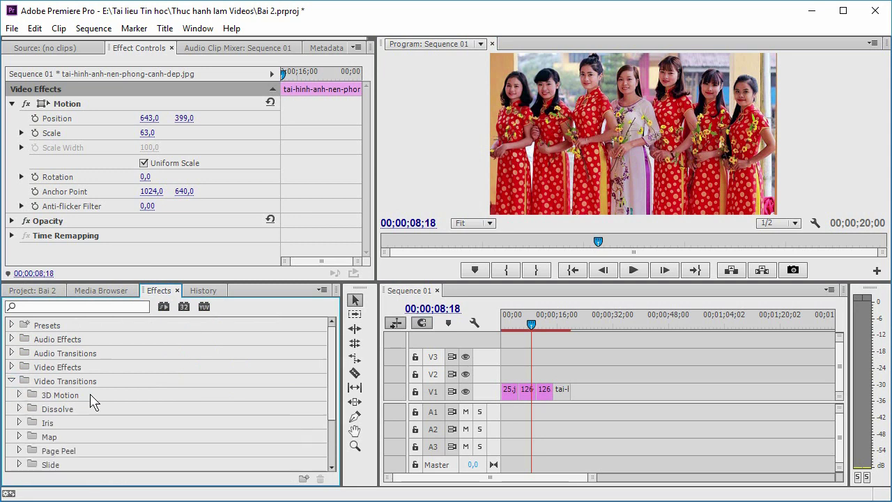
scroll(94, 403, down, 1)
scroll(94, 403, down, 2)
scroll(94, 403, down, 2)
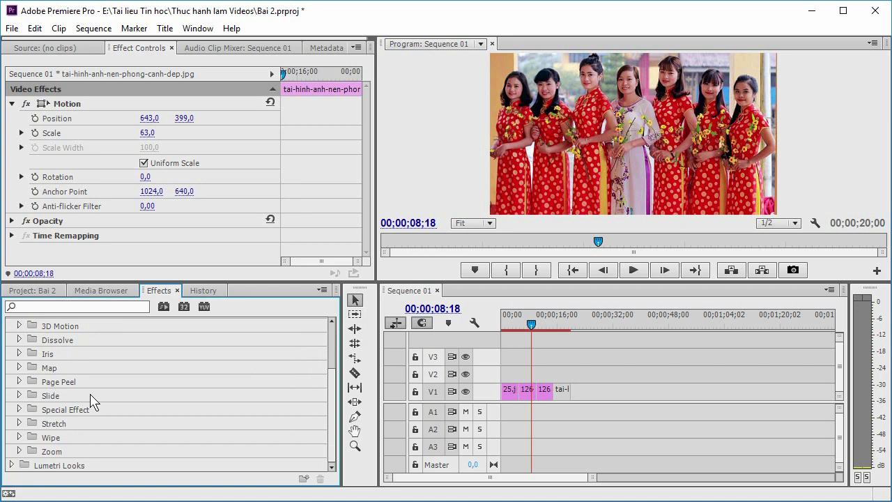
scroll(78, 396, up, 1)
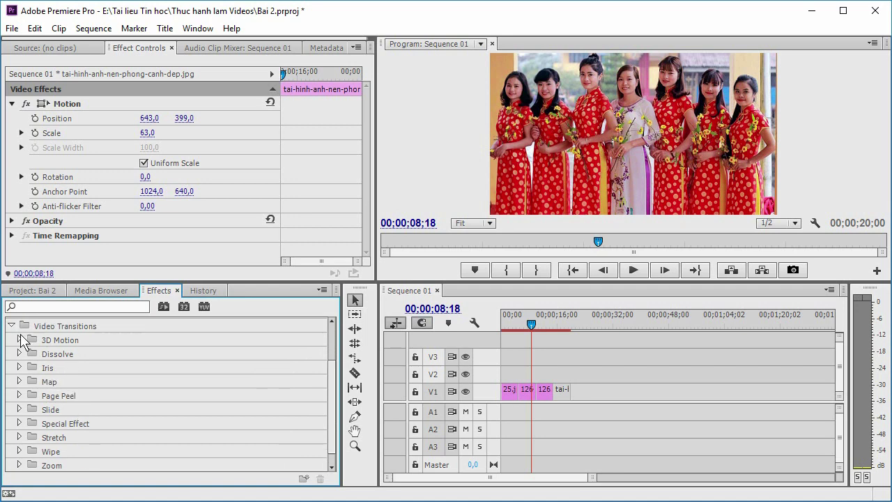
click(20, 340)
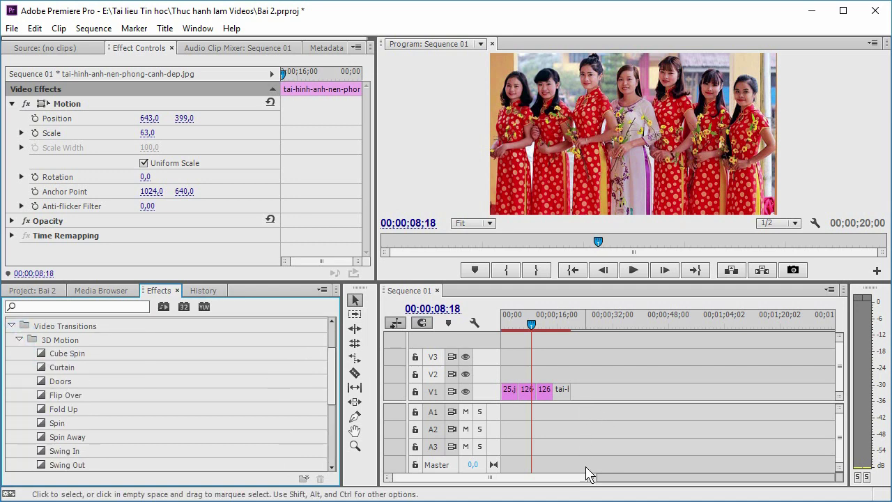
- Zoom the timeline in around the first cut and set the playhead to 04;20
drag(593, 477, 543, 479)
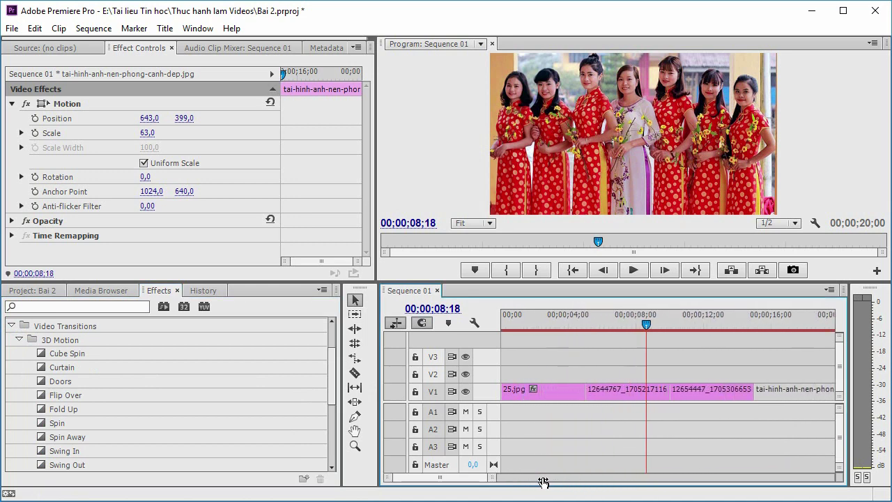
drag(543, 480, 601, 480)
drag(564, 323, 533, 326)
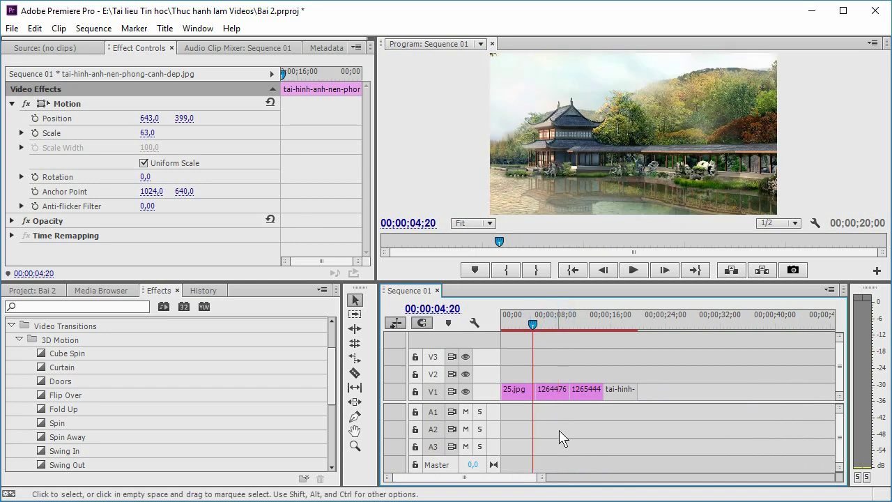
mouse_move(543, 480)
mouse_down()
mouse_move(515, 480)
mouse_move(530, 480)
mouse_up()
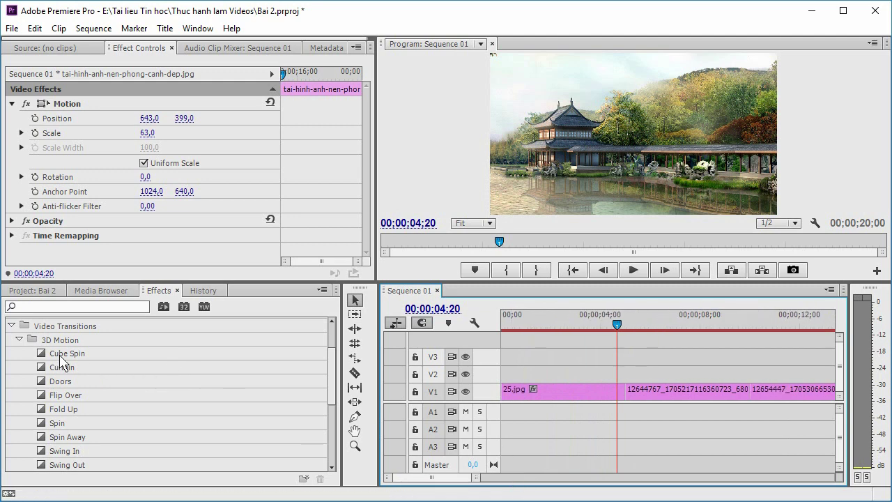
- Apply the Cube Spin transition between 25.jpg and the second image on V1
click(19, 339)
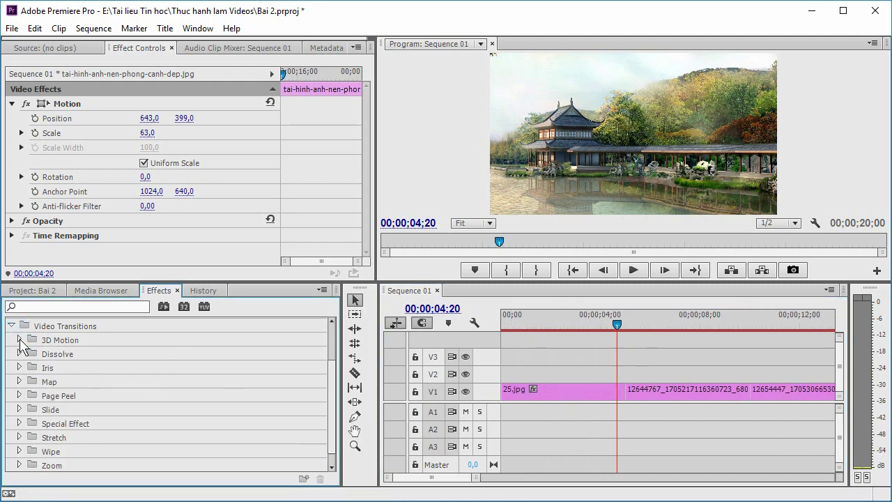
scroll(52, 411, down, 1)
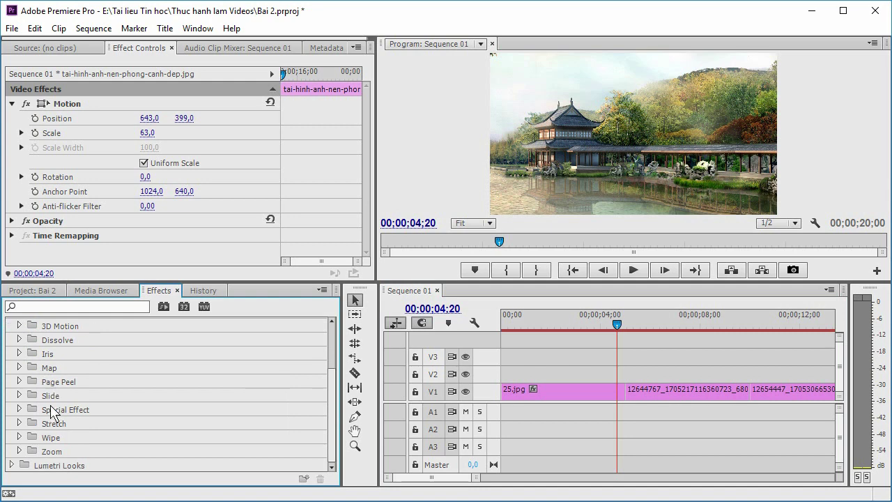
scroll(50, 380, up, 2)
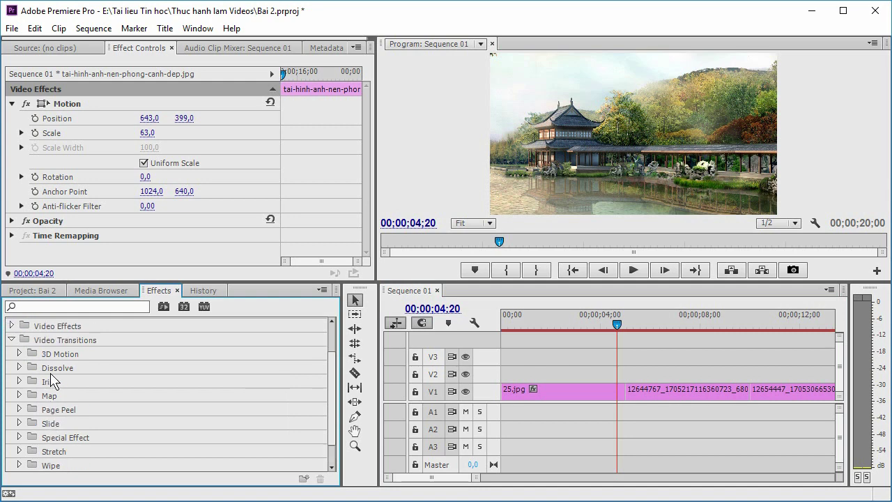
click(20, 354)
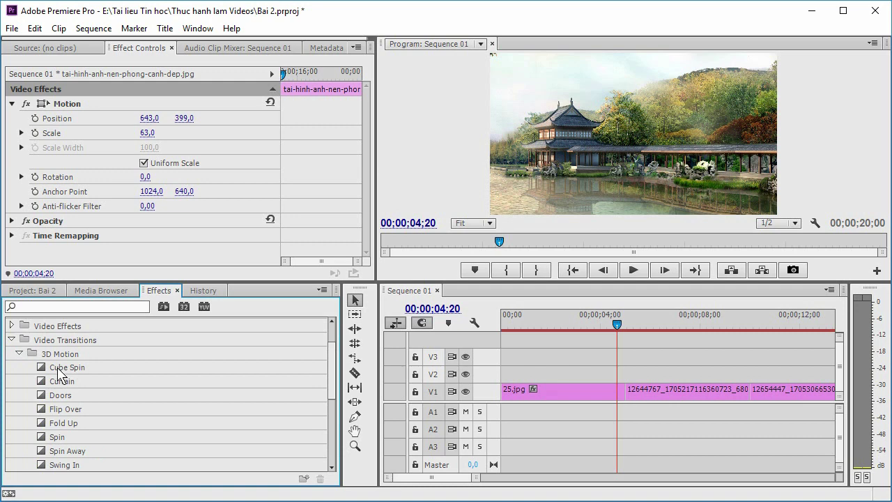
click(58, 368)
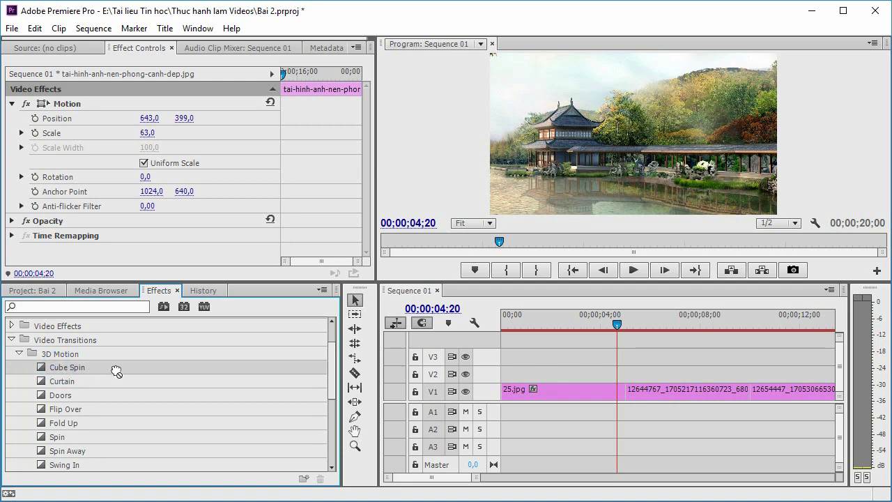
drag(107, 371, 401, 374)
drag(616, 392, 628, 396)
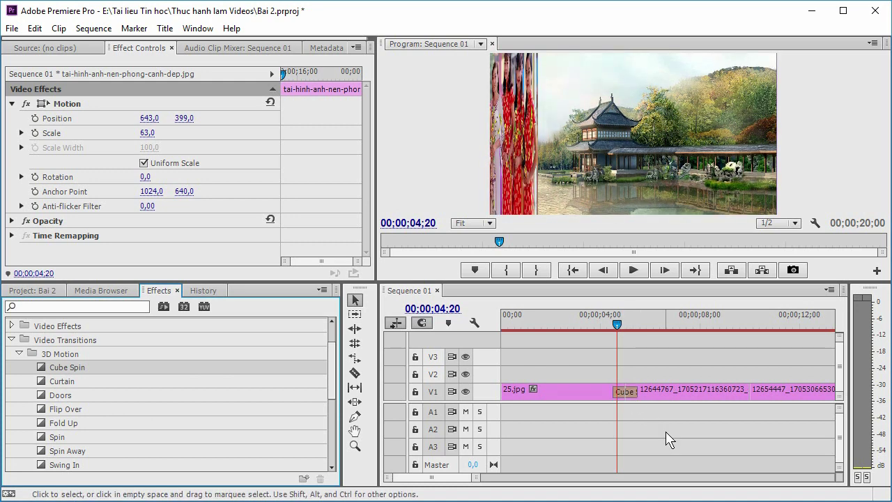
- Preview Cube Spin, lengthen it to 00;00;02;26, and play it back again
drag(617, 324, 598, 333)
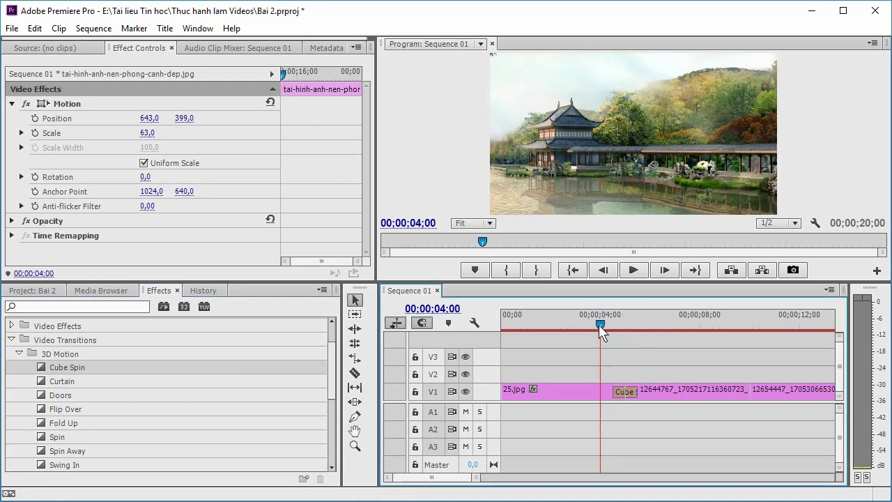
click(633, 271)
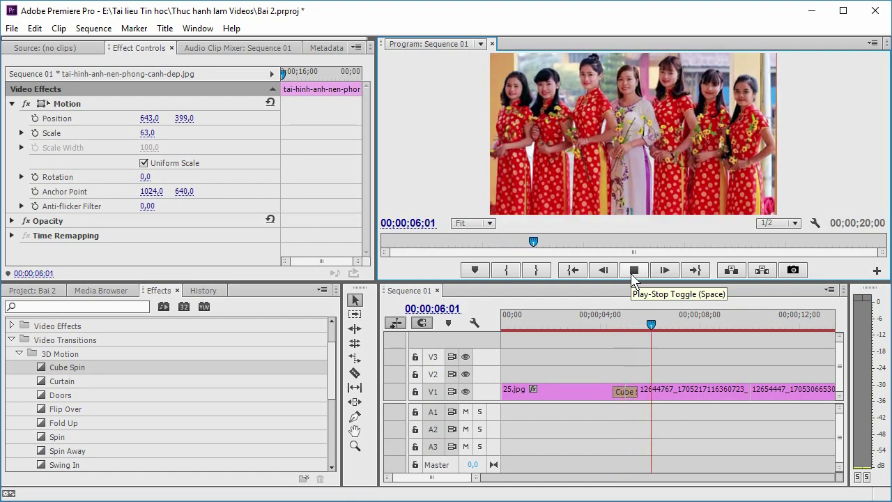
click(633, 272)
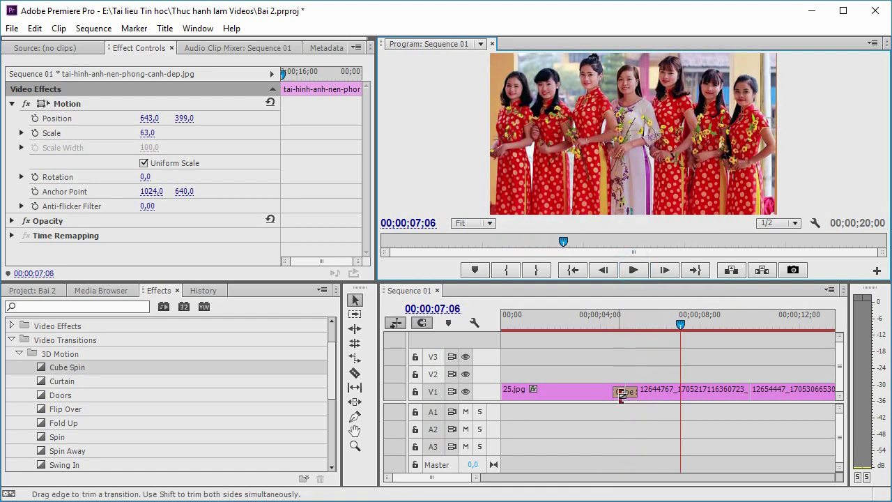
drag(616, 392, 591, 392)
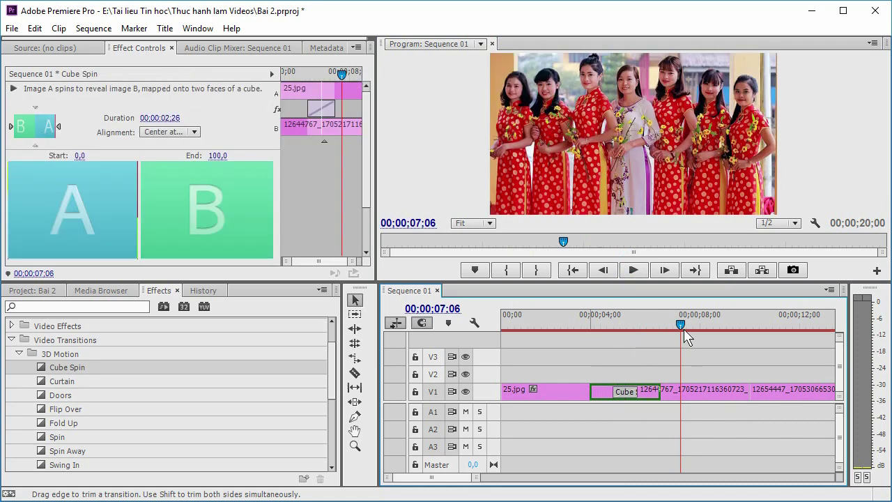
mouse_move(678, 320)
mouse_down()
mouse_move(617, 339)
mouse_move(576, 339)
mouse_up()
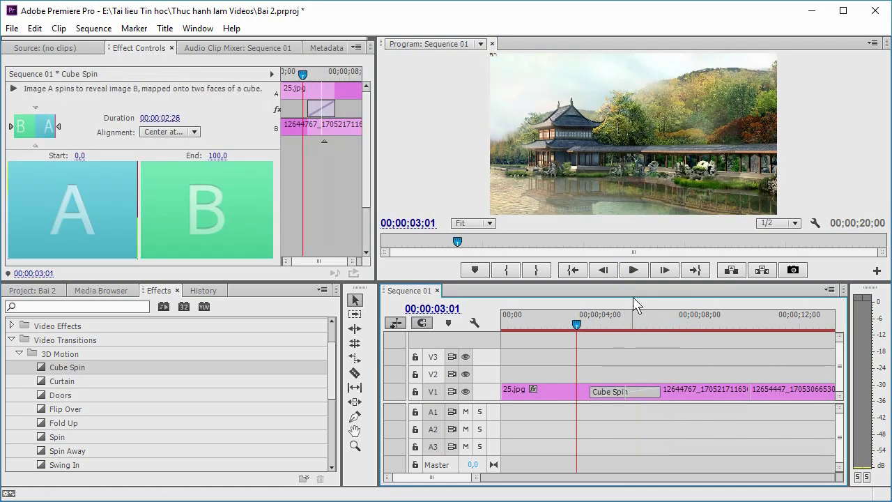
click(634, 272)
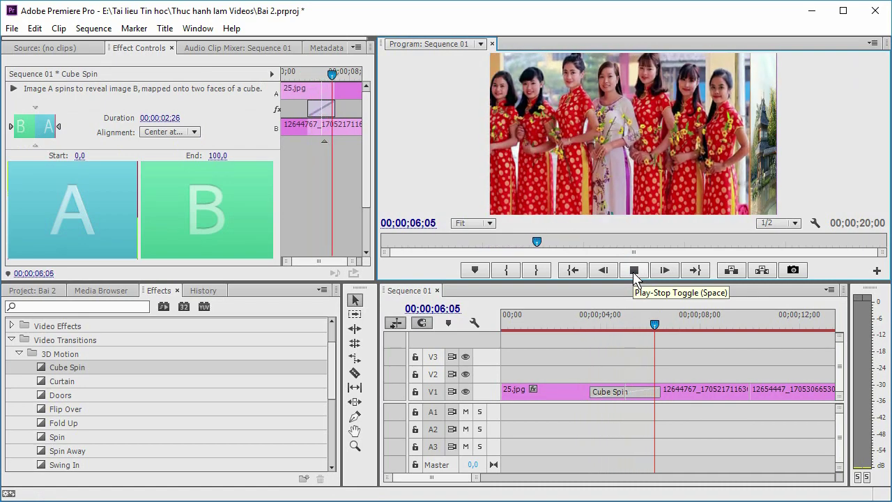
- Stop playback and lower the panel divider to enlarge the Program monitor
click(634, 270)
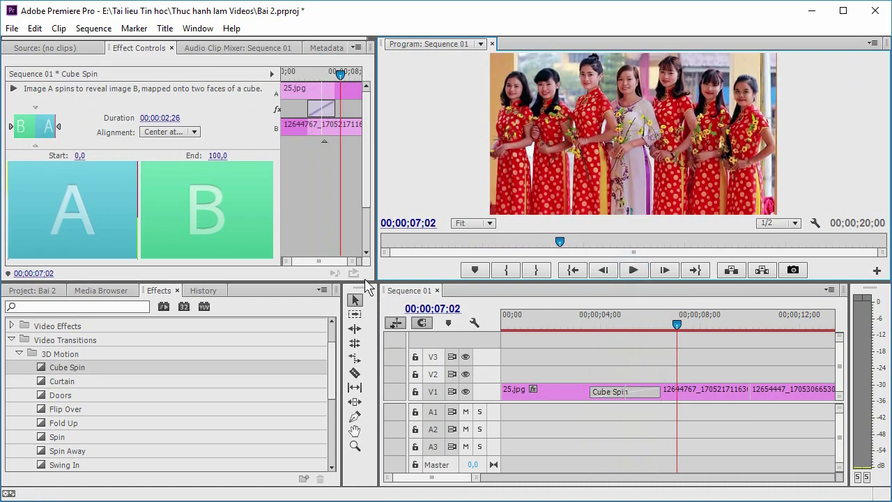
drag(364, 281, 367, 346)
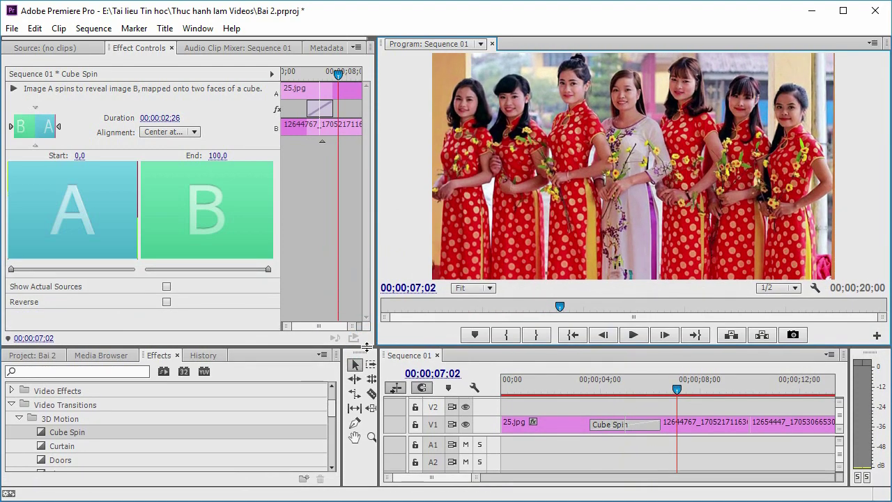
drag(367, 347, 367, 345)
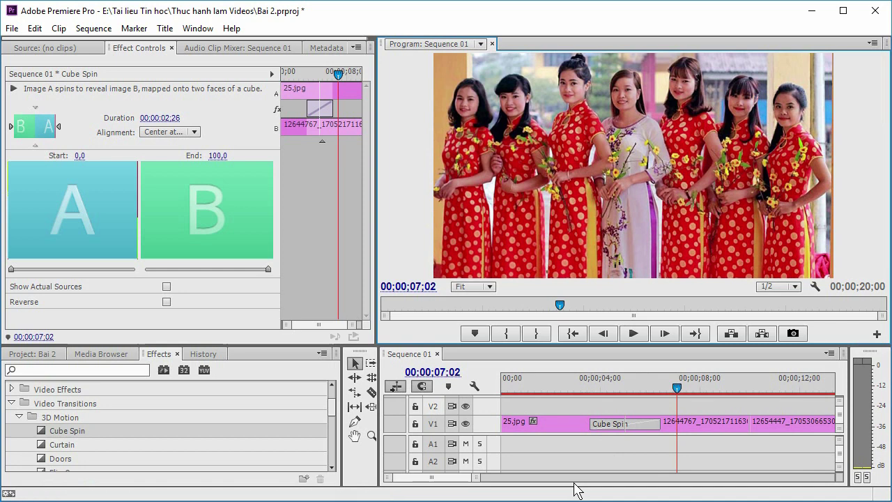
- Scrub to about 10 seconds and adjust the timeline zoom
drag(477, 478, 508, 478)
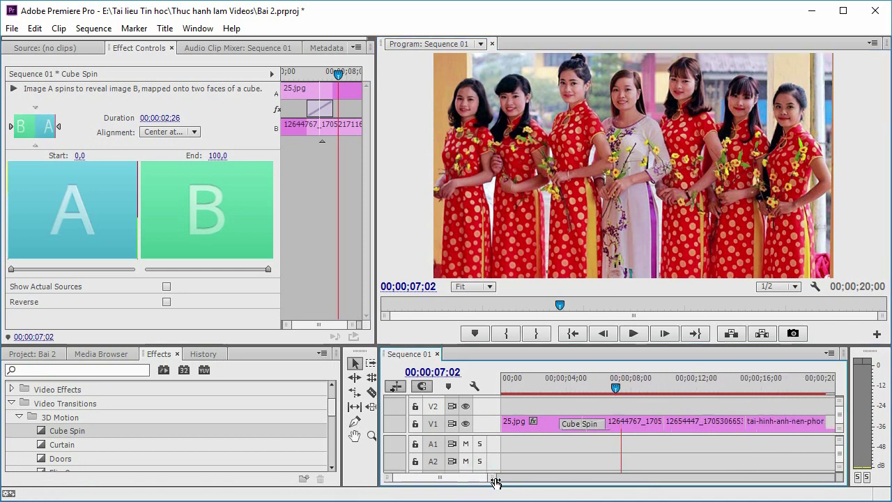
drag(590, 390, 625, 391)
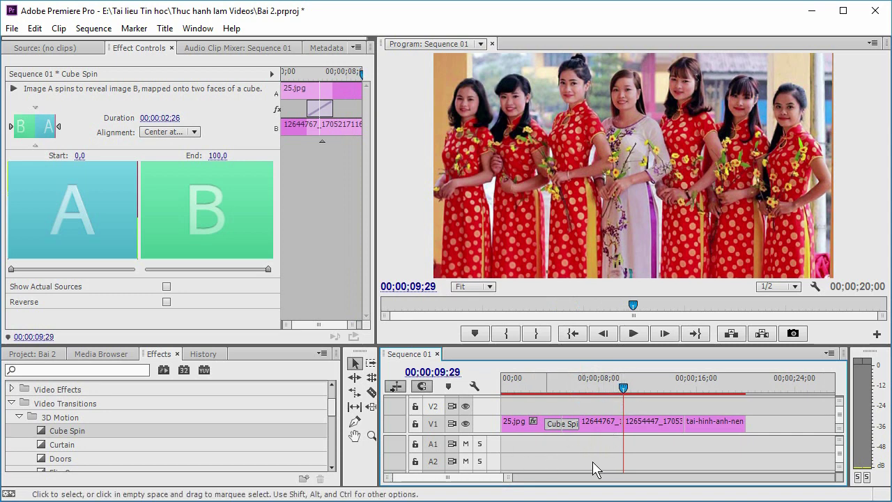
drag(511, 481, 487, 482)
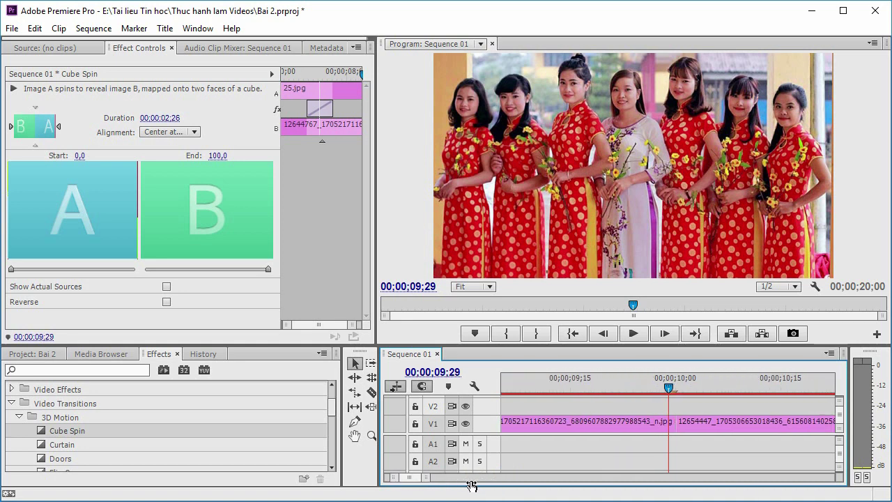
mouse_move(487, 484)
mouse_down()
mouse_move(552, 479)
mouse_move(523, 480)
mouse_up()
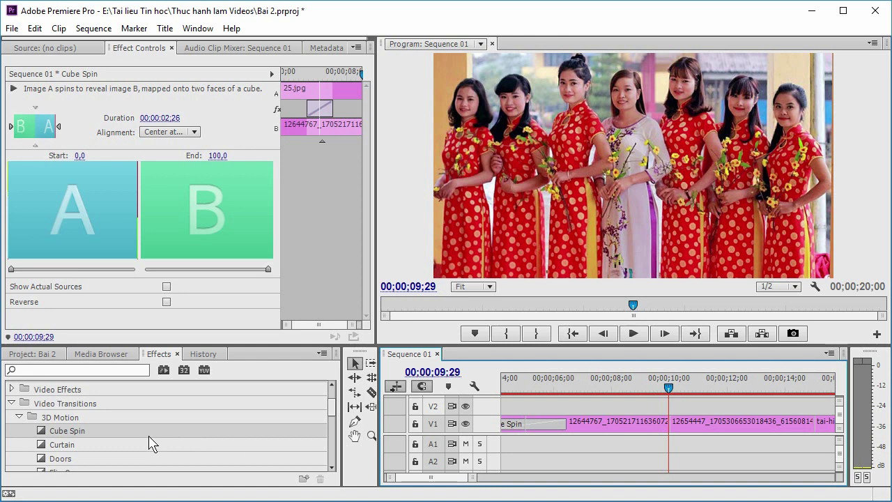
scroll(57, 455, down, 1)
- Apply a Doors transition between the second and third images, trimmed to 00;00;01;26
scroll(62, 456, down, 1)
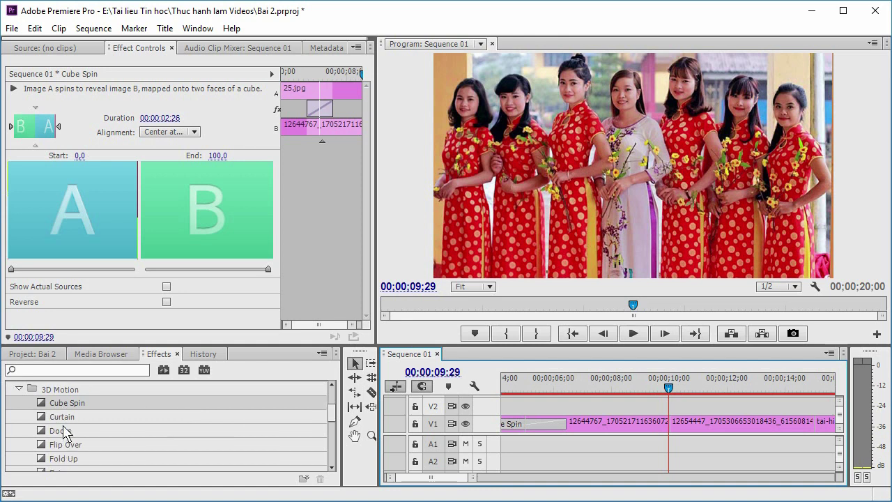
drag(62, 432, 530, 421)
mouse_move(637, 414)
mouse_down()
mouse_move(679, 430)
mouse_move(648, 428)
mouse_up()
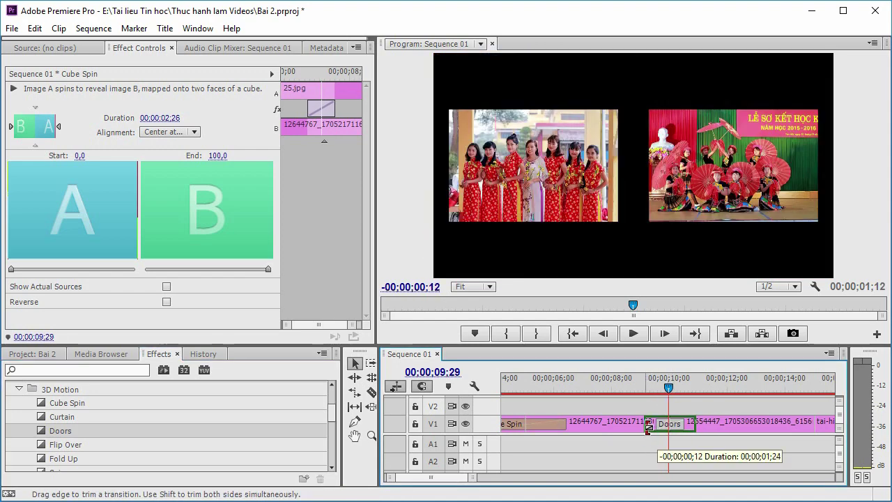
drag(668, 386, 640, 385)
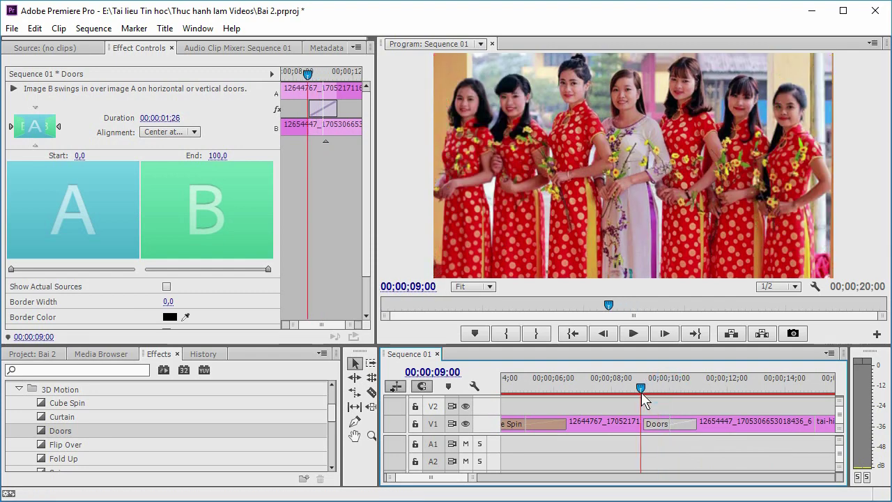
- Preview the Doors transition, then move to 15;00 showing the flower field photo
click(633, 334)
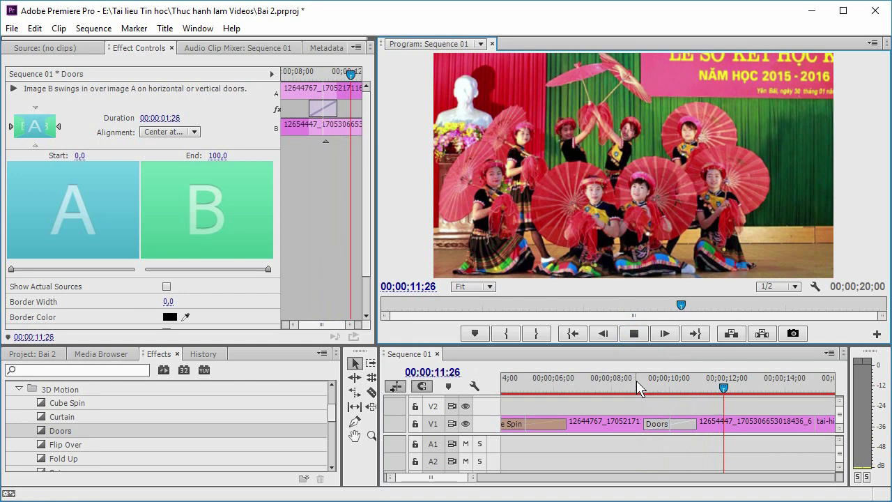
click(636, 335)
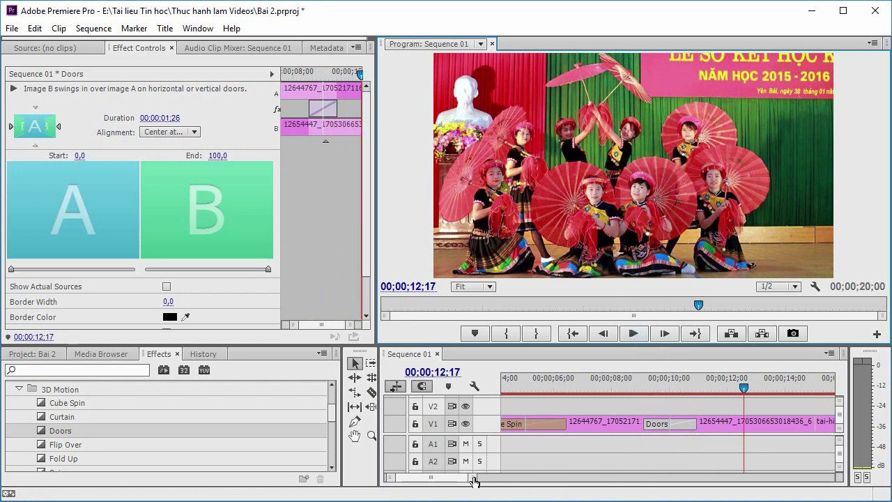
drag(473, 480, 514, 480)
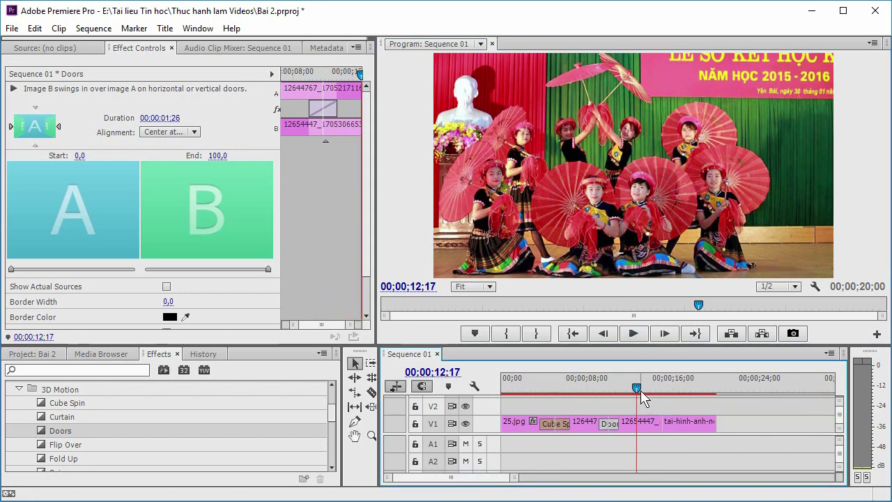
drag(636, 390, 663, 390)
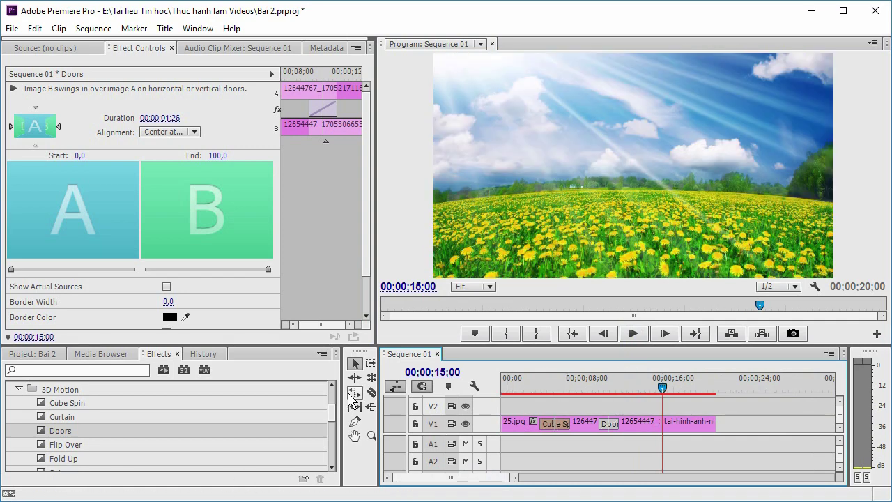
drag(334, 413, 336, 450)
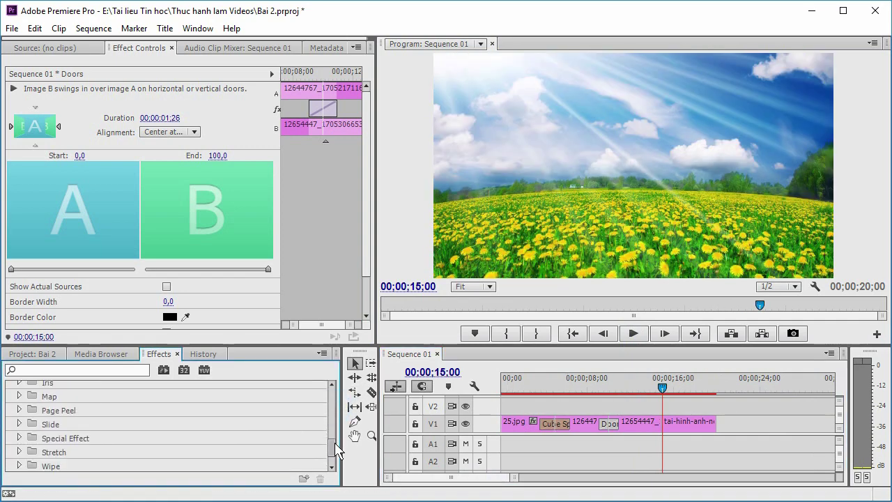
- Apply a Multi-Spin transition on the V1 cut before the flower field photo
click(19, 424)
scroll(114, 453, down, 3)
scroll(108, 450, down, 1)
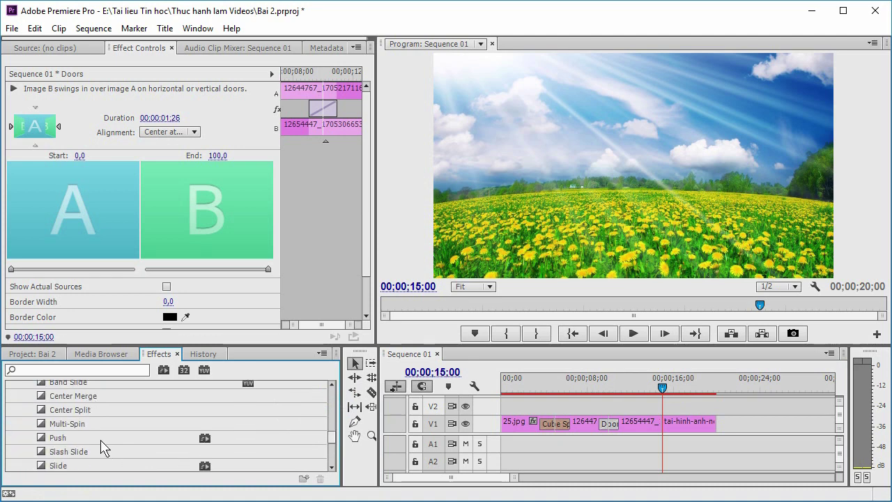
drag(74, 426, 663, 427)
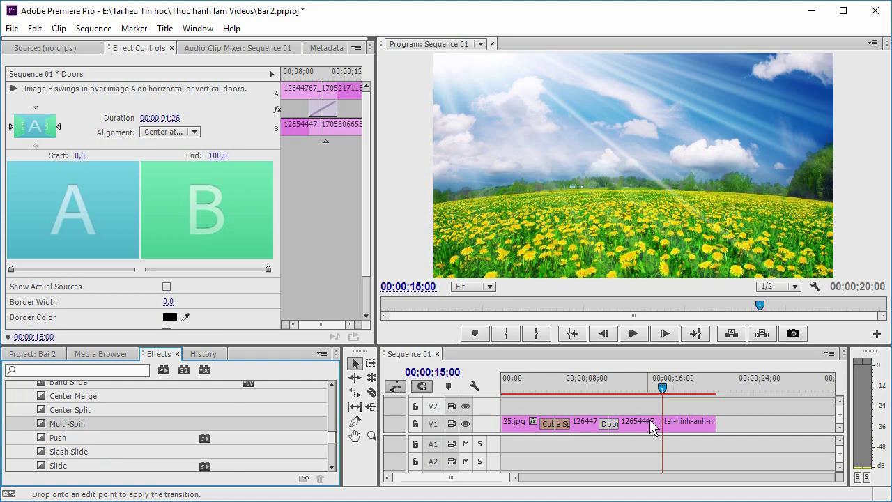
drag(666, 429, 663, 427)
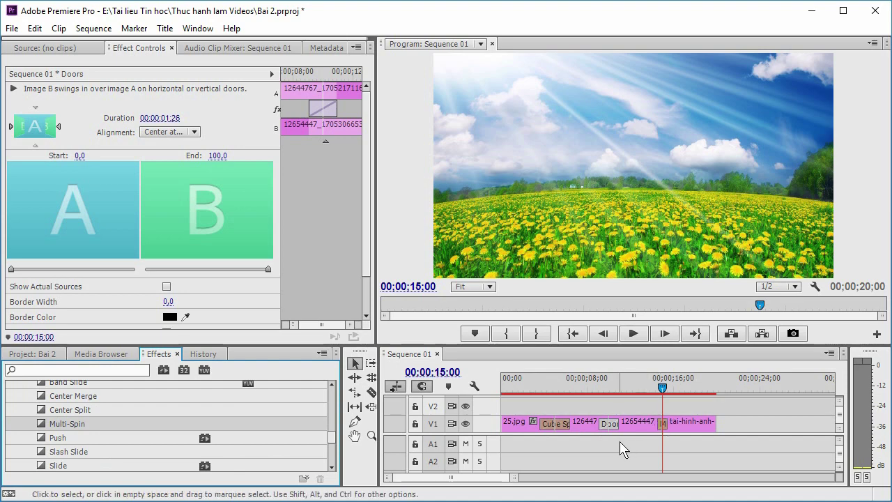
mouse_move(662, 394)
mouse_down()
mouse_move(679, 403)
mouse_move(662, 403)
mouse_up()
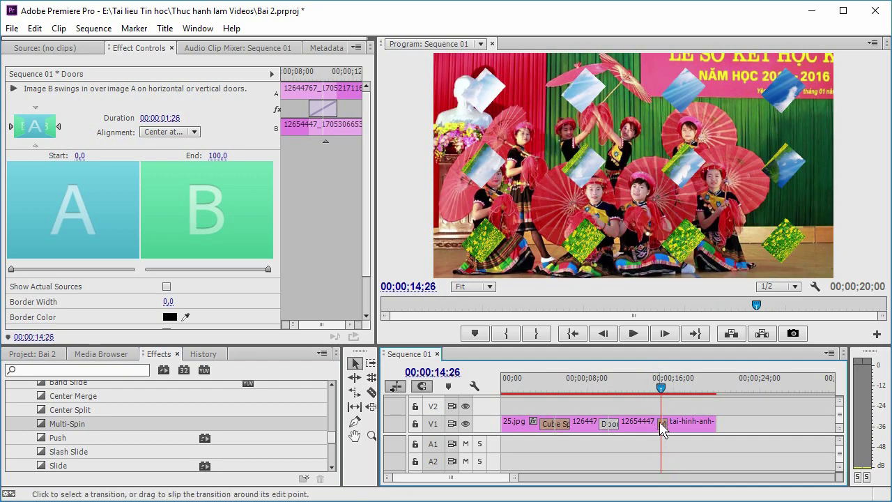
- Lengthen Multi-Spin to 1;28 and preview it from just before the cut
drag(513, 481, 433, 481)
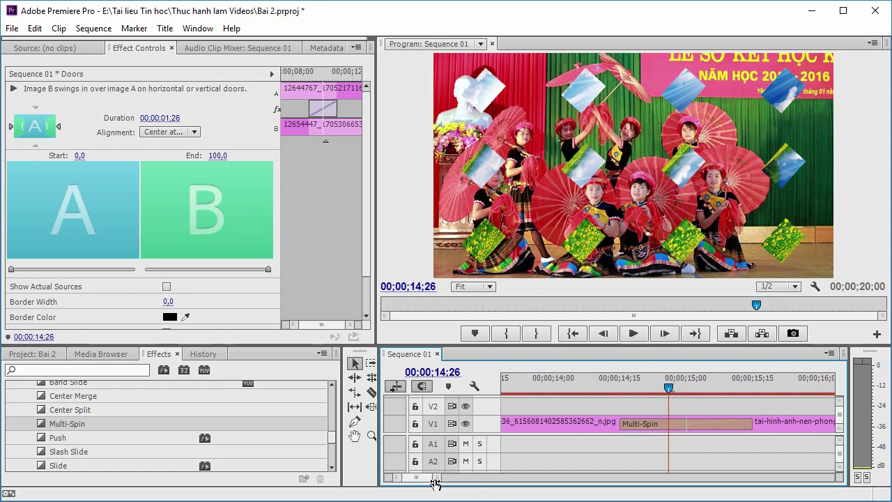
drag(624, 423, 562, 428)
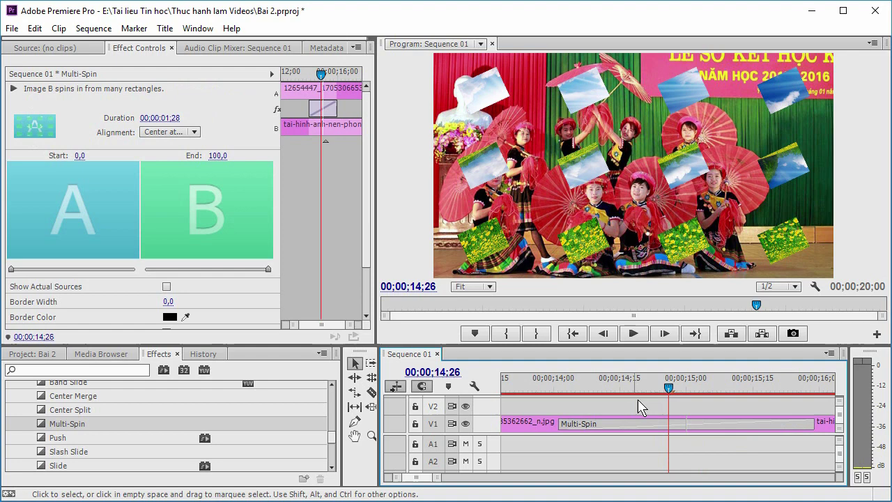
mouse_move(666, 387)
mouse_down()
mouse_move(556, 390)
mouse_move(548, 403)
mouse_up()
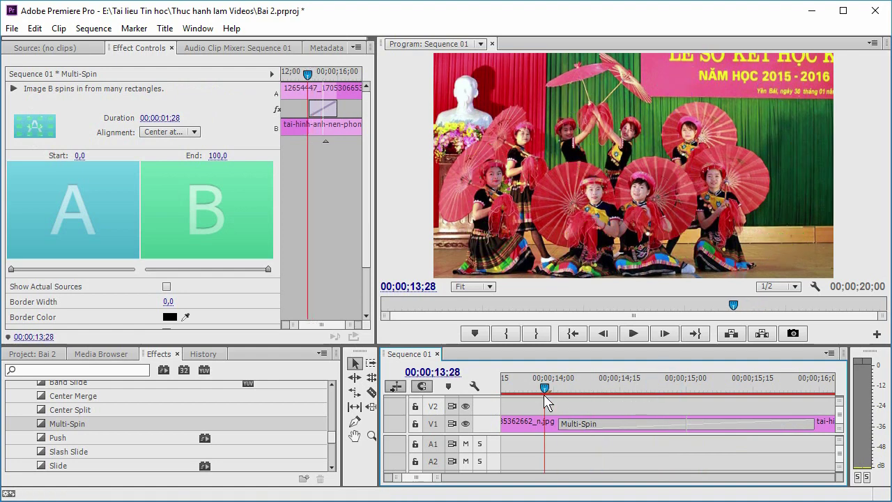
click(629, 334)
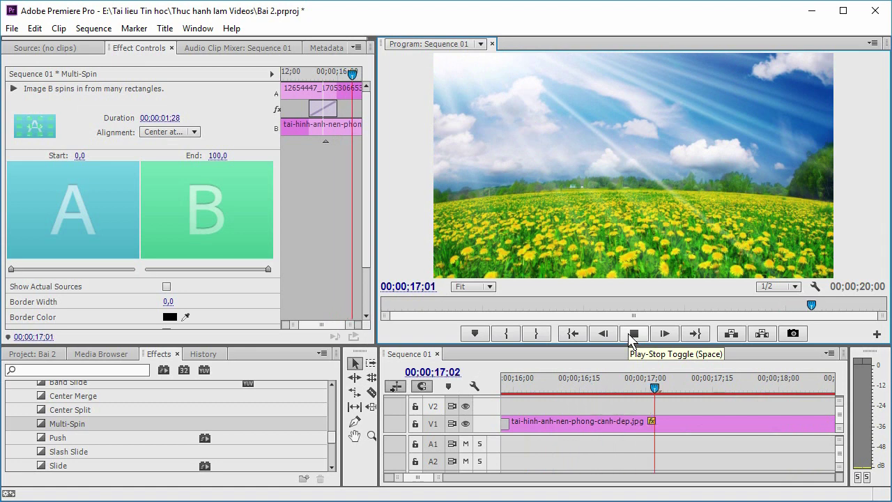
click(633, 333)
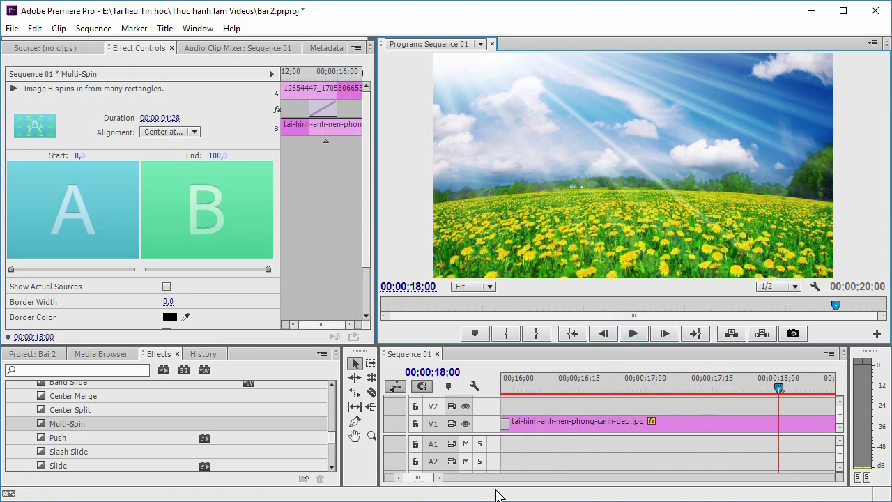
- Play the whole slideshow from the start of the sequence
drag(439, 479, 534, 478)
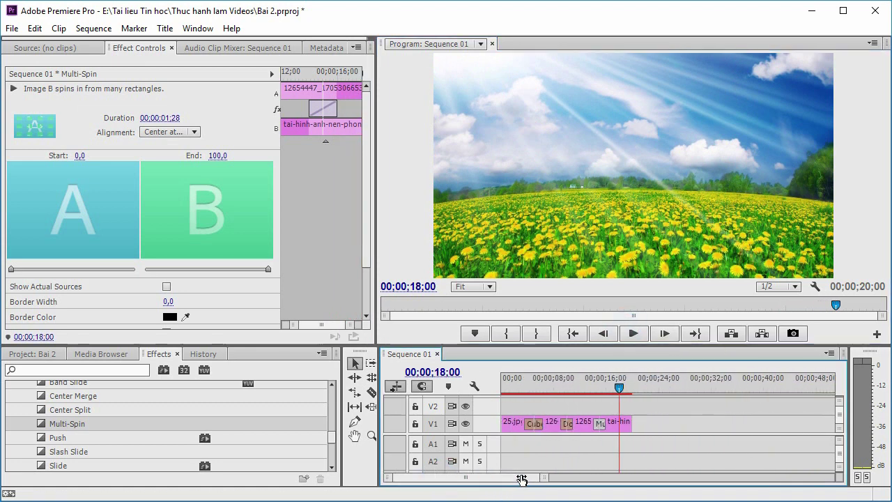
drag(618, 395, 497, 398)
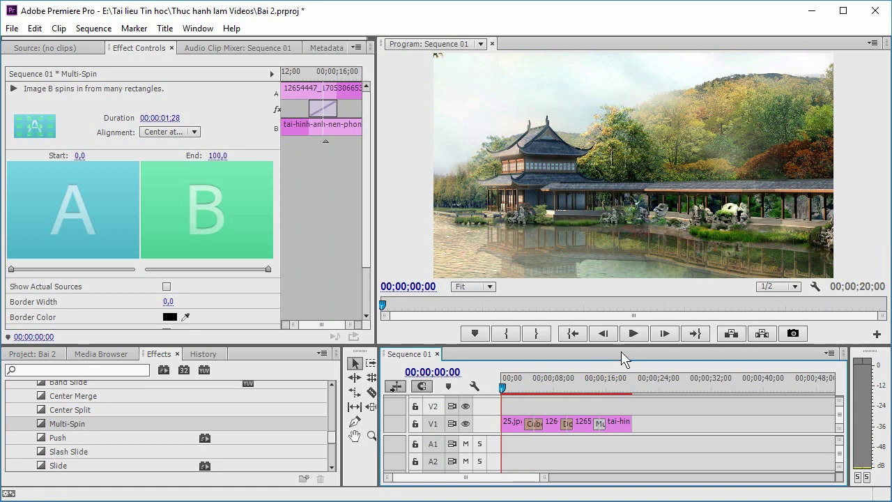
click(634, 333)
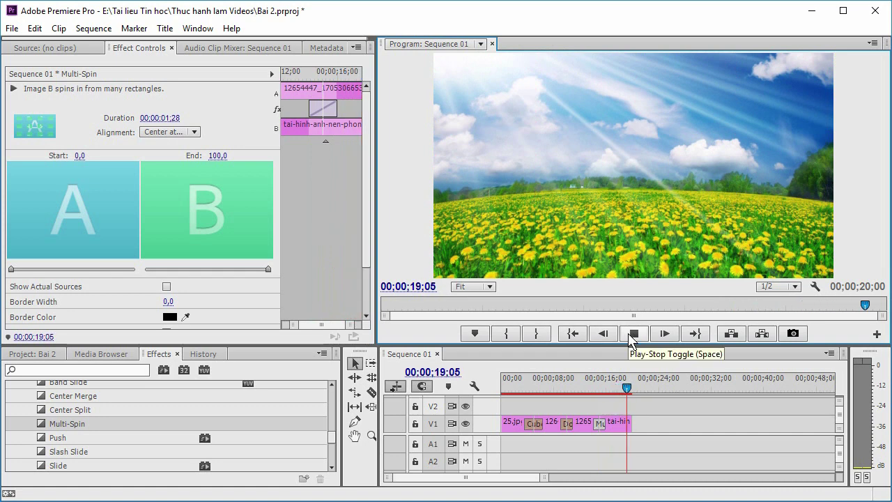
click(630, 335)
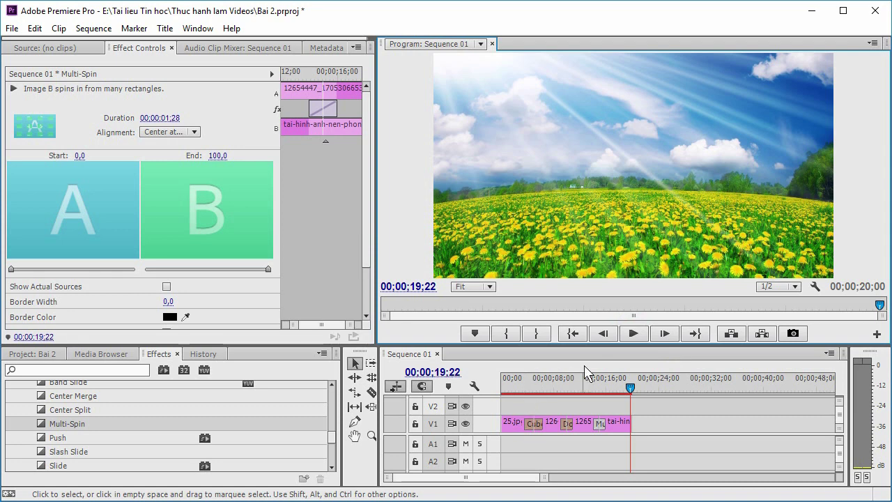
drag(631, 389, 502, 390)
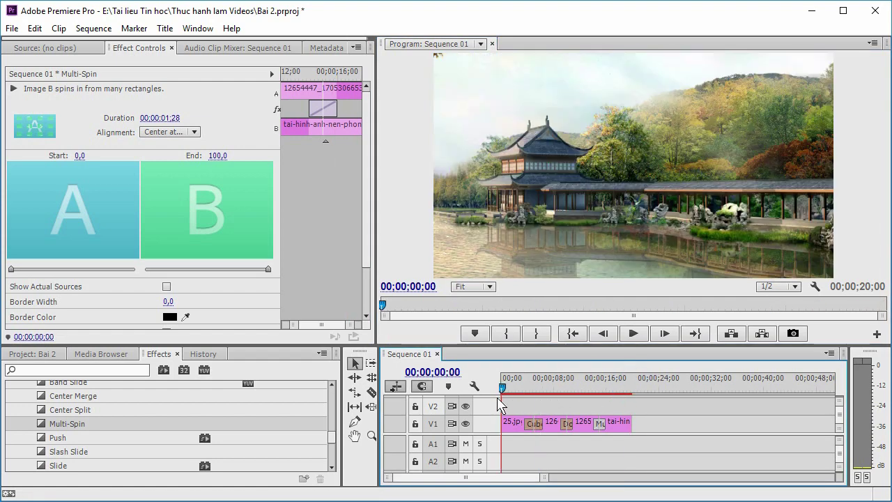
drag(625, 393, 488, 394)
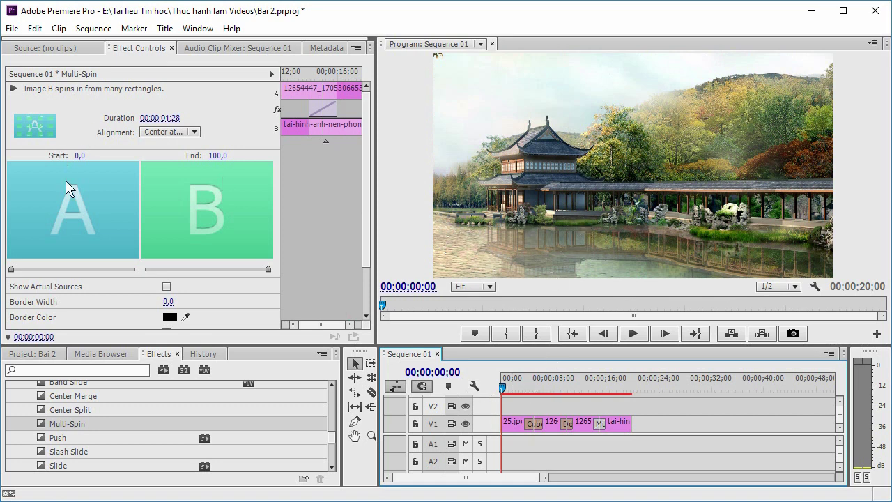
- Show the project's bins and start an Import from the Project panel
click(38, 353)
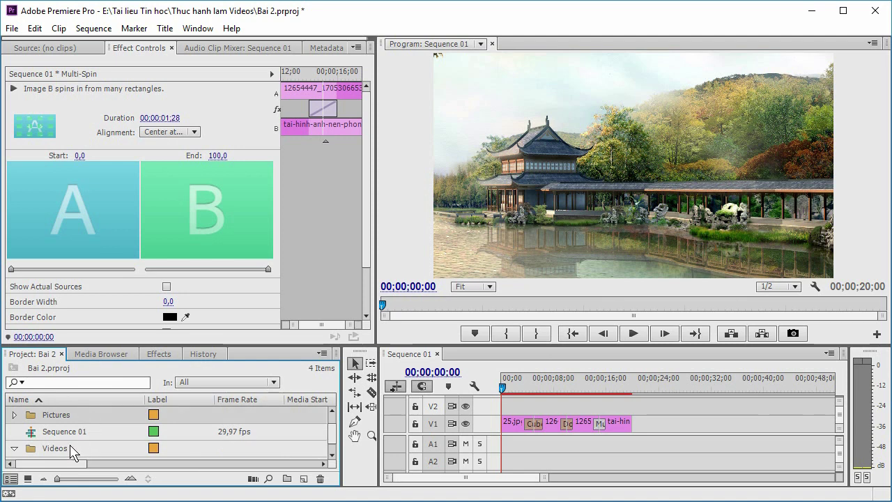
scroll(76, 433, up, 1)
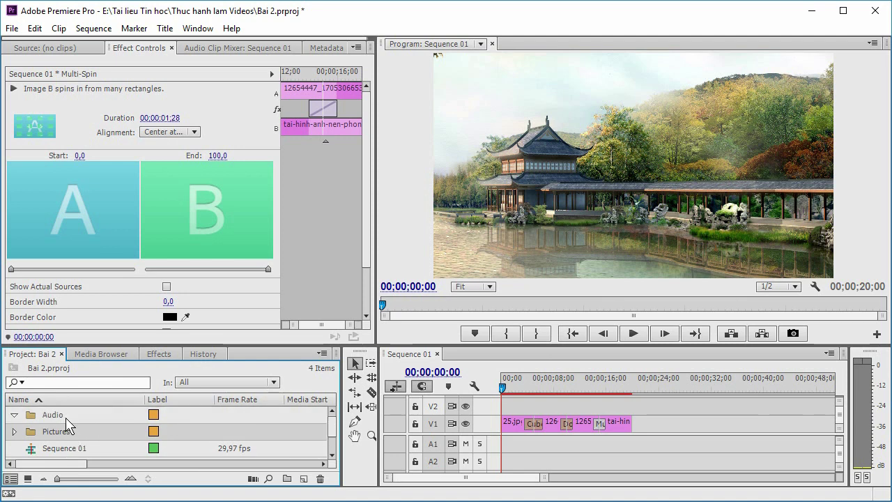
right_click(67, 418)
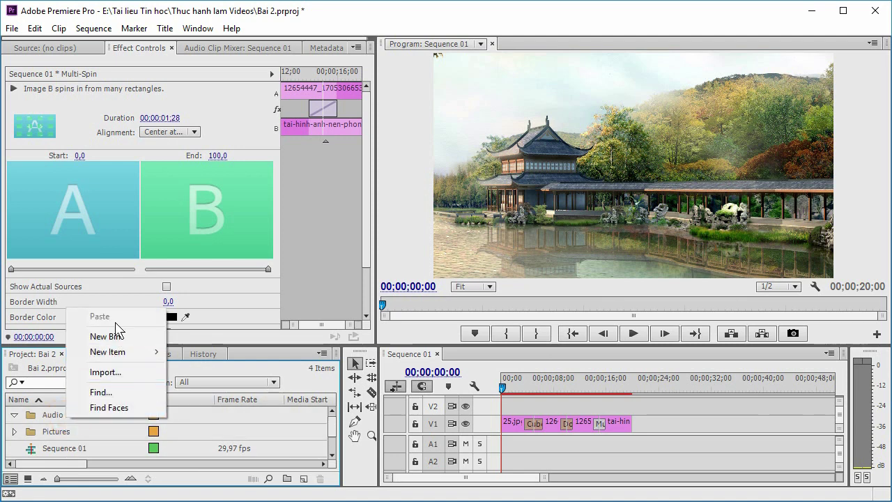
mouse_move(127, 353)
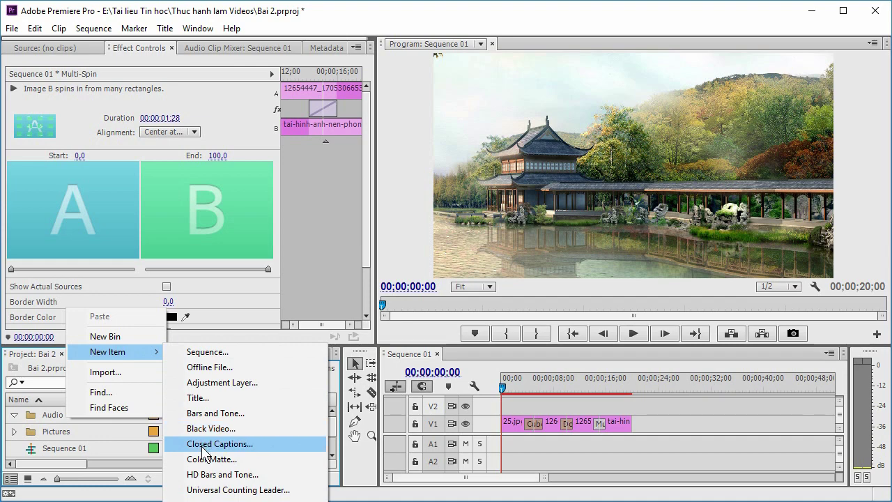
click(119, 374)
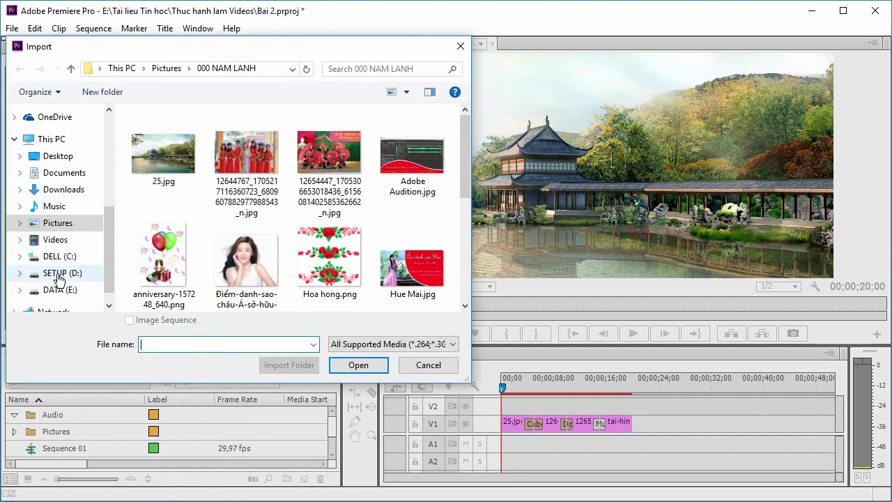
- Import Fur_Elise.mp3 from E:\Tai lieu Tin hoc\Thuc hanh lam Videos\Nhac Free cho Video
click(61, 272)
click(58, 289)
scroll(174, 283, down, 2)
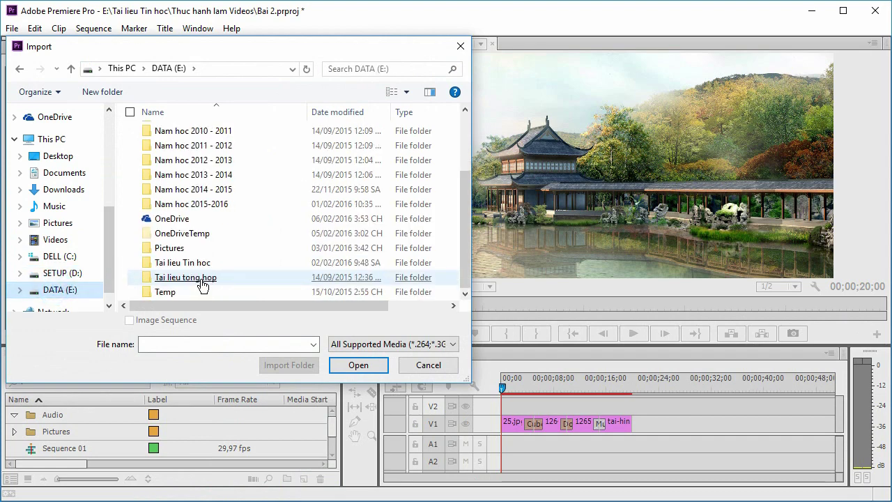
double_click(195, 261)
scroll(192, 287, down, 1)
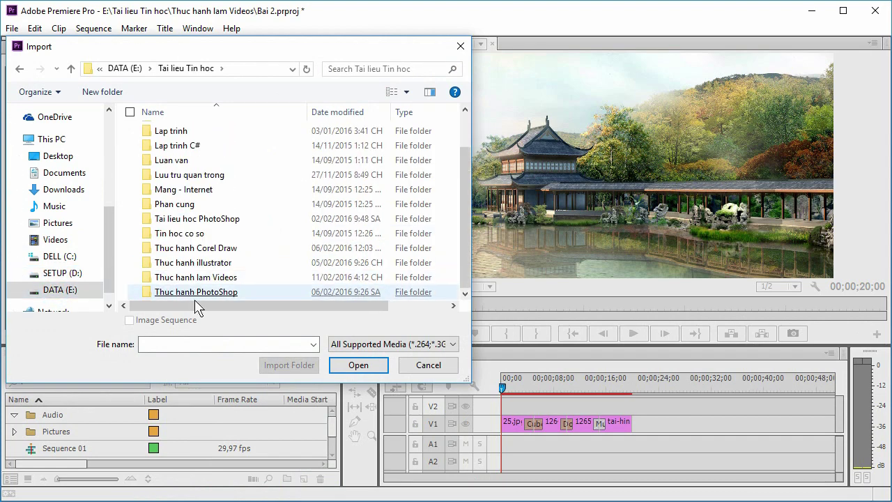
double_click(201, 278)
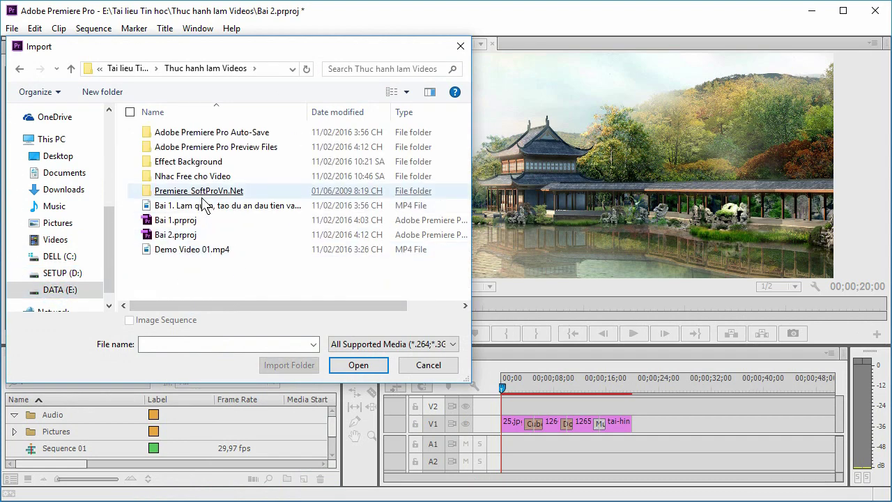
double_click(202, 177)
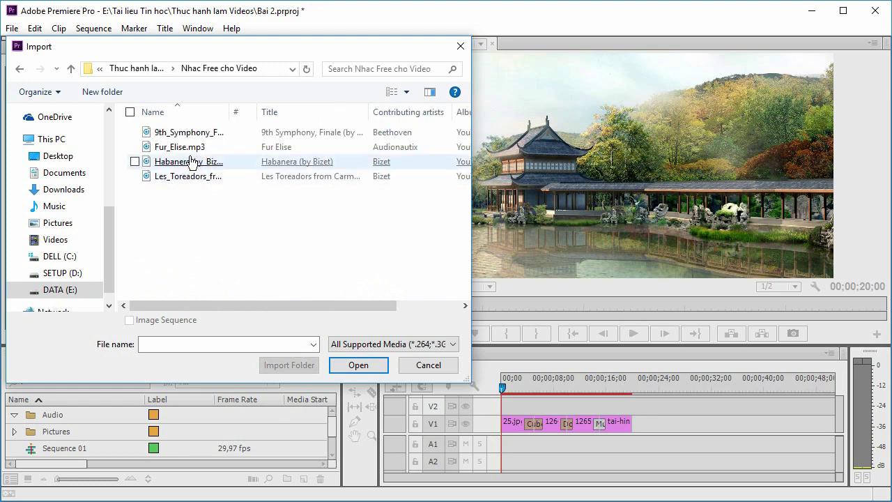
double_click(188, 154)
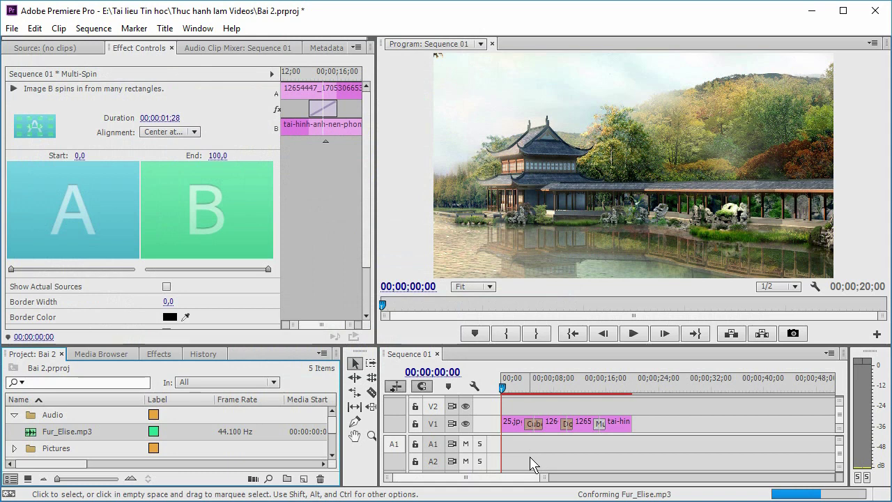
- Place Fur_Elise.mp3 on A1 at 00;00 and enlarge the Timeline panel
mouse_move(55, 439)
mouse_down()
mouse_move(515, 451)
mouse_move(509, 448)
mouse_up()
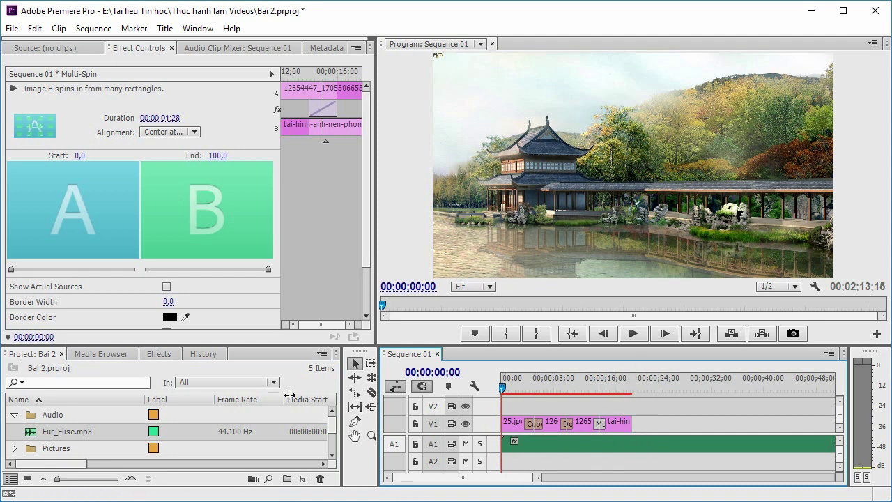
drag(376, 377, 368, 382)
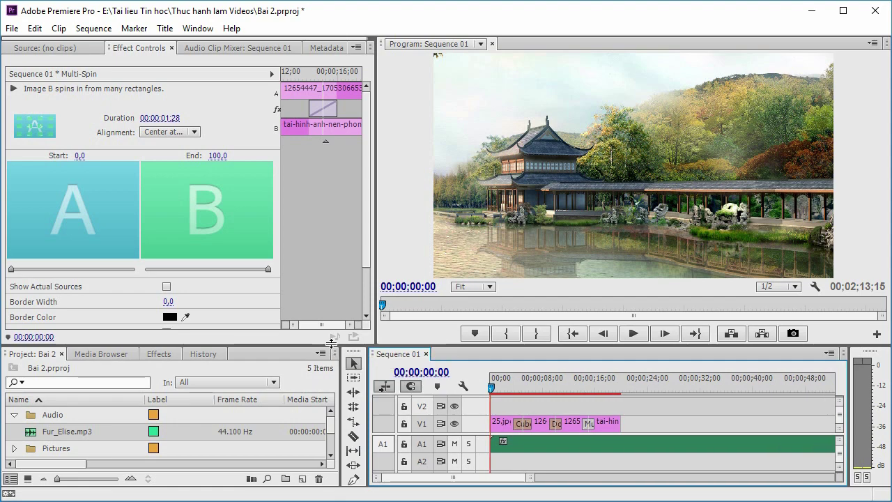
drag(331, 342, 339, 295)
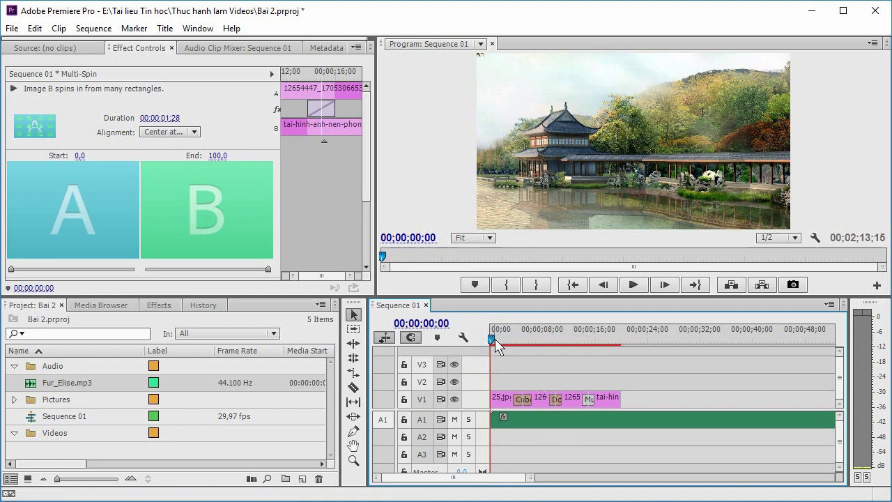
drag(491, 342, 621, 348)
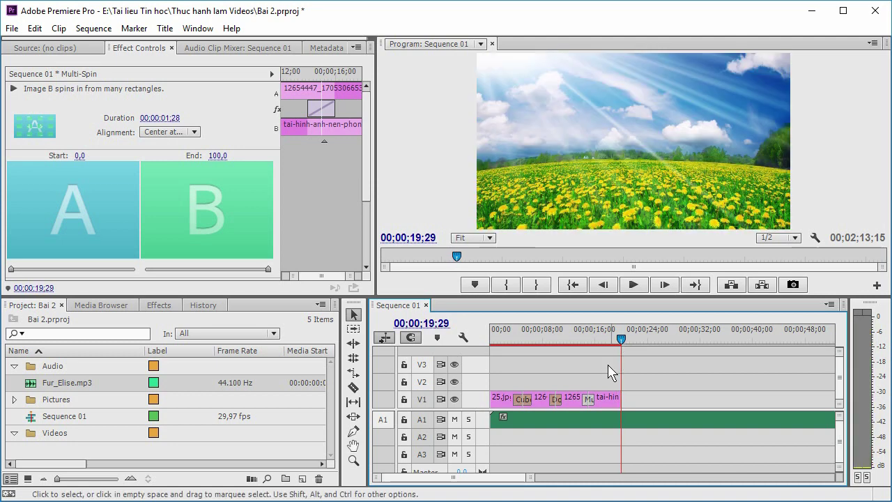
- Cut the A1 music with the Razor tool at 00;00;20;00
drag(530, 478, 495, 484)
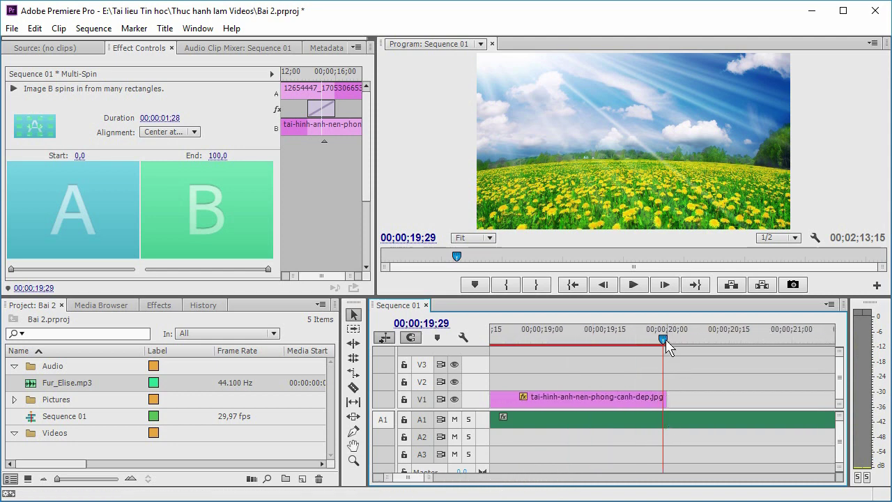
drag(666, 340, 670, 341)
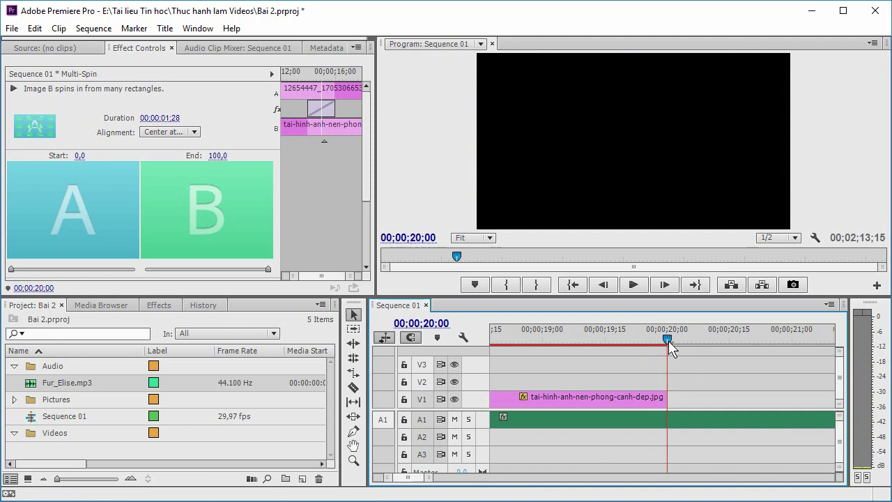
click(354, 389)
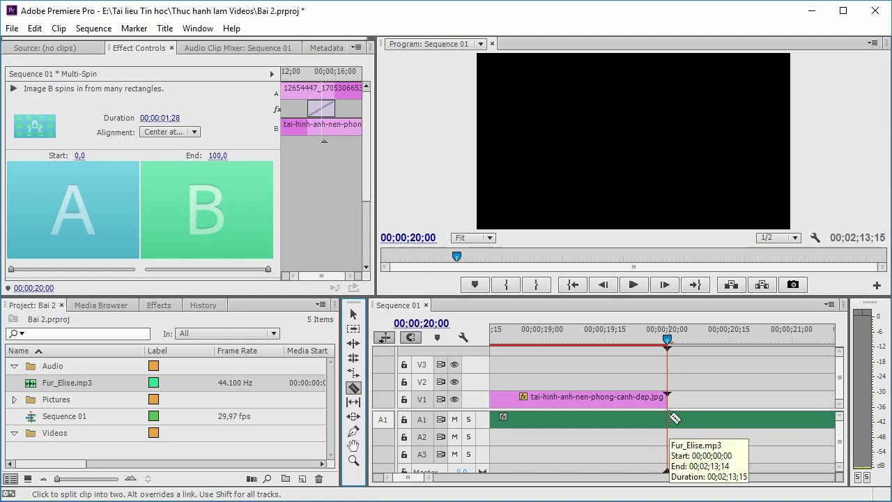
click(671, 416)
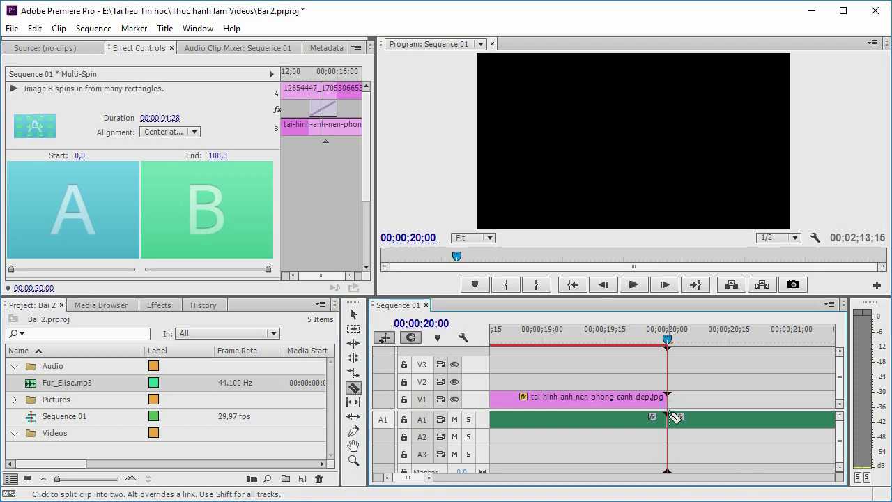
- Clear the music portion after 00;00;20;00
click(353, 315)
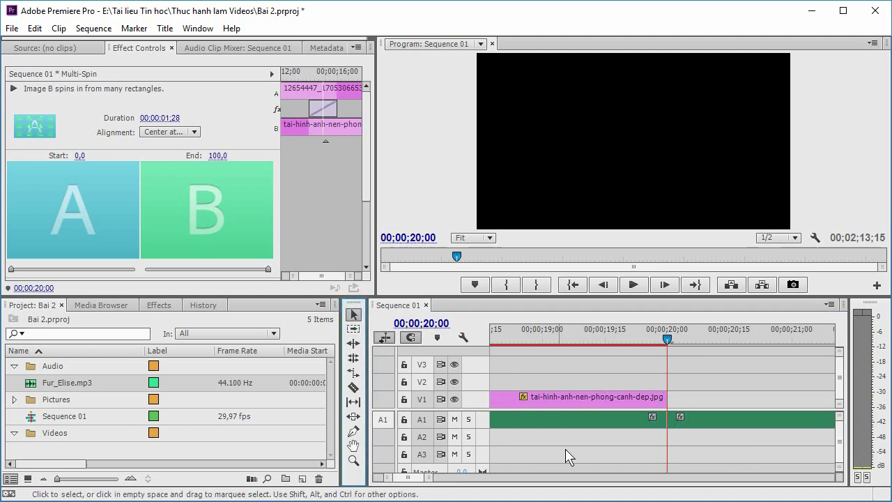
drag(419, 478, 536, 488)
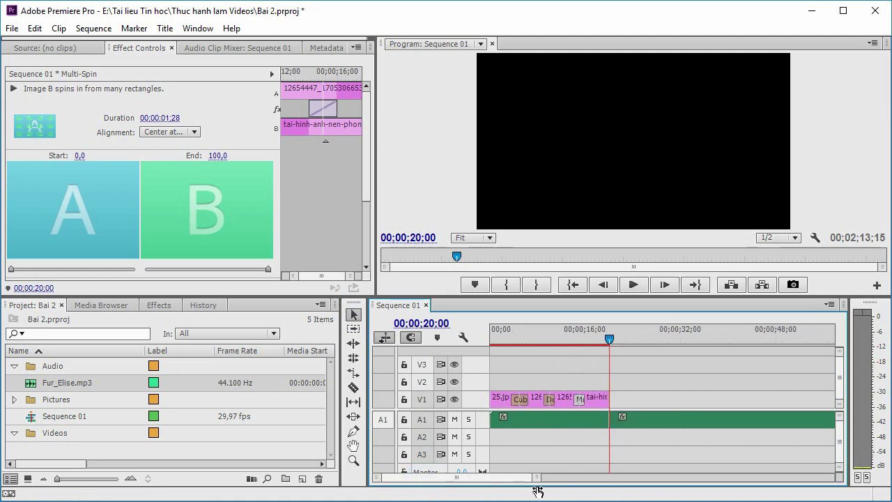
click(669, 415)
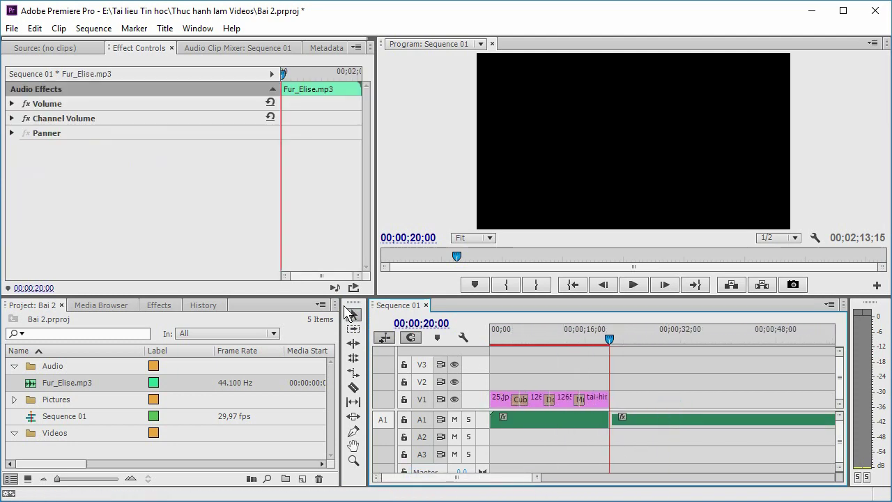
right_click(664, 423)
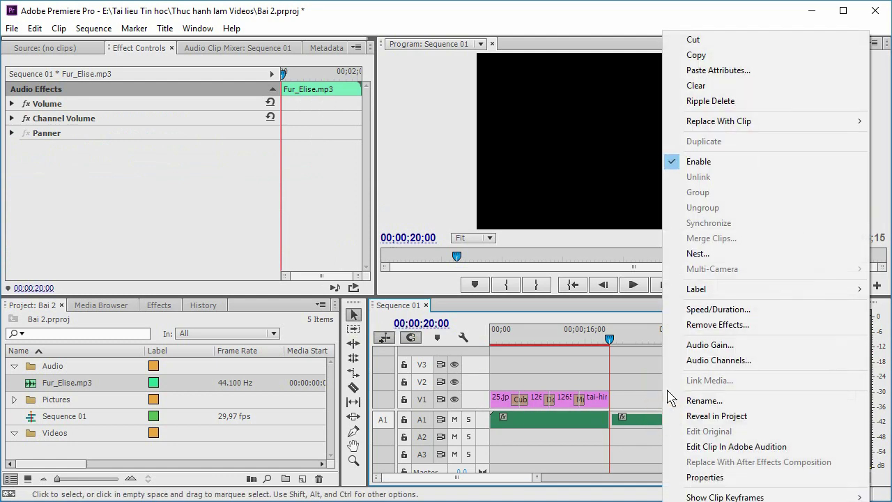
click(707, 86)
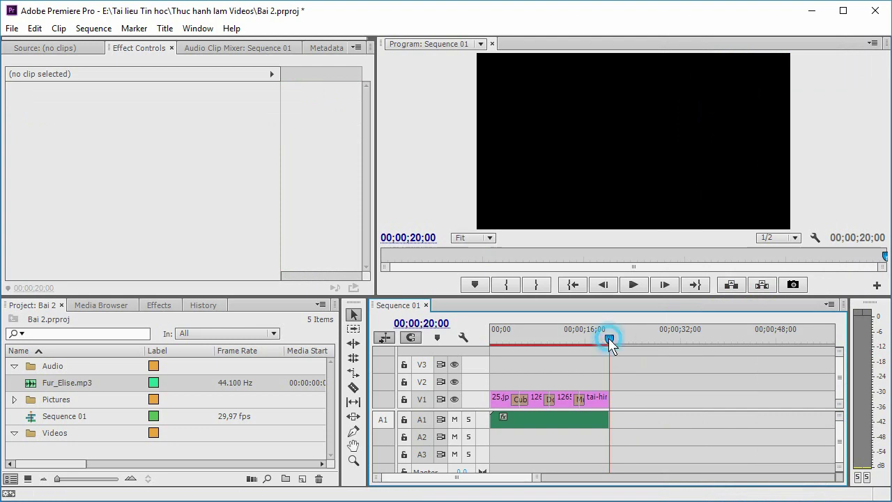
- Play the sequence with Fur_Elise.mp3 from 00;00 and enlarge the Program monitor
drag(608, 339, 491, 340)
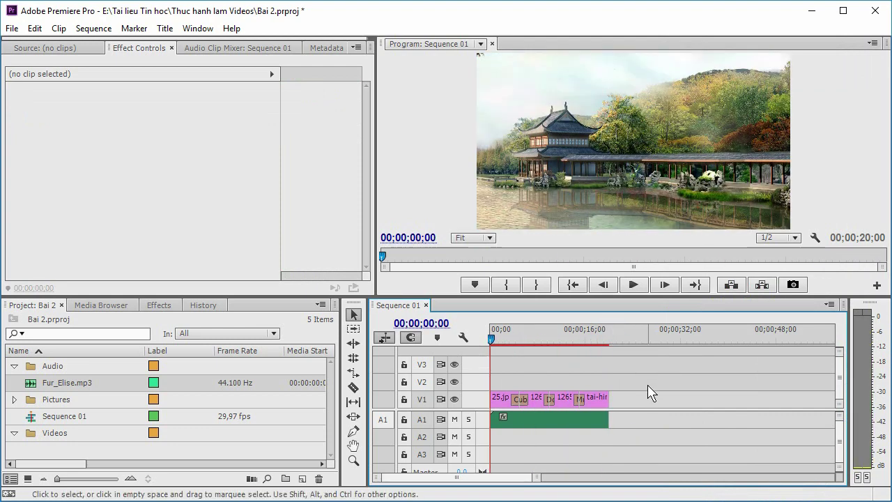
click(635, 286)
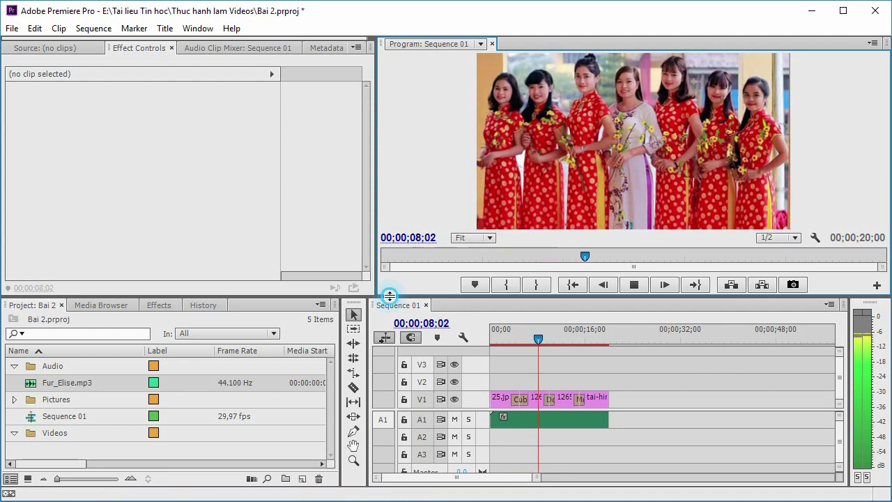
drag(389, 296, 393, 362)
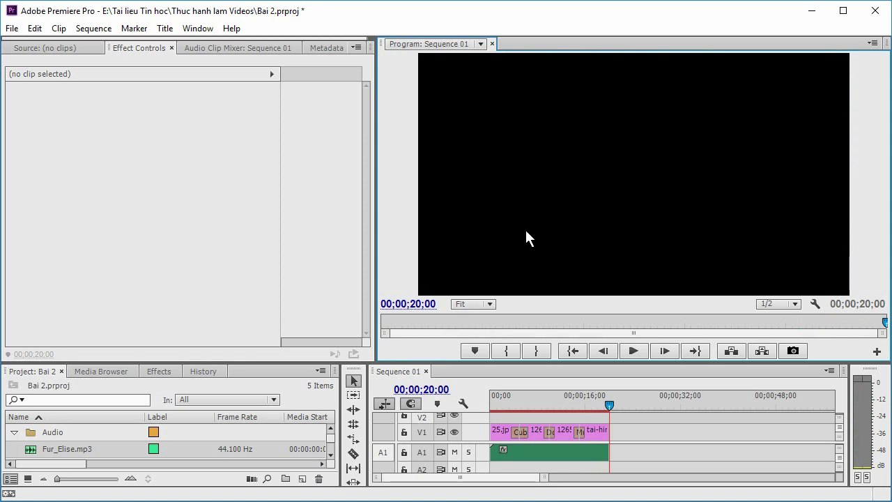
- Shrink the monitor to grow the timeline, then start an Import into the Videos bin
drag(383, 363, 440, 278)
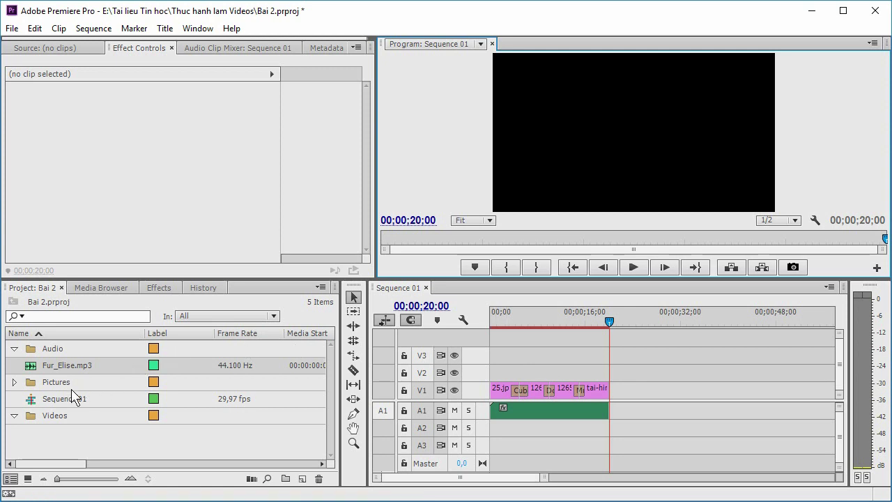
click(47, 422)
right_click(54, 416)
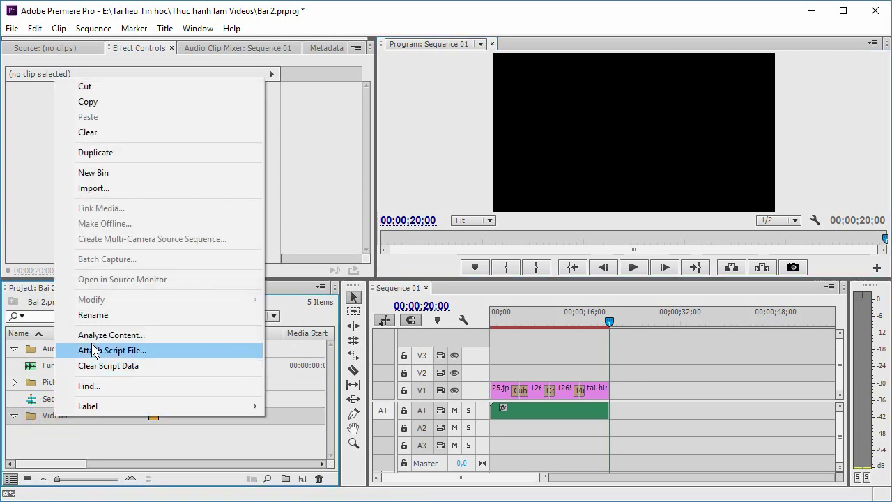
click(126, 199)
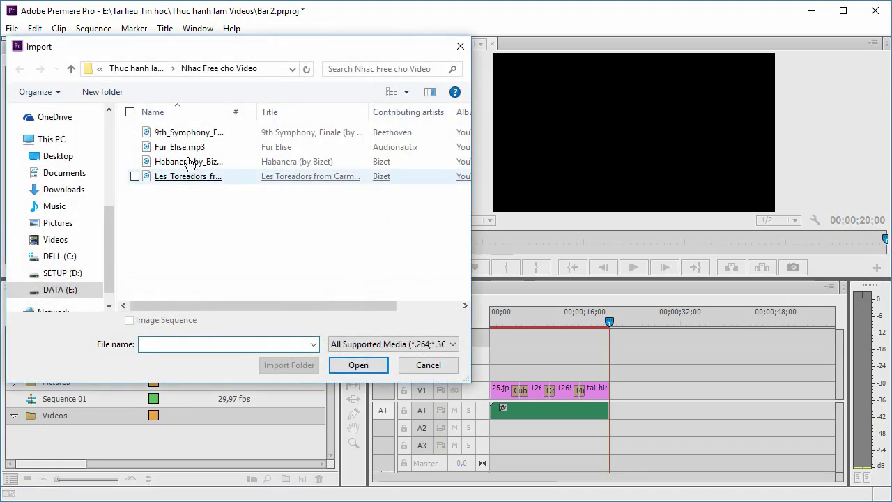
- Import Sea and Sun - Animation Render 1080p.mp4 from the Effect Background folder
click(158, 70)
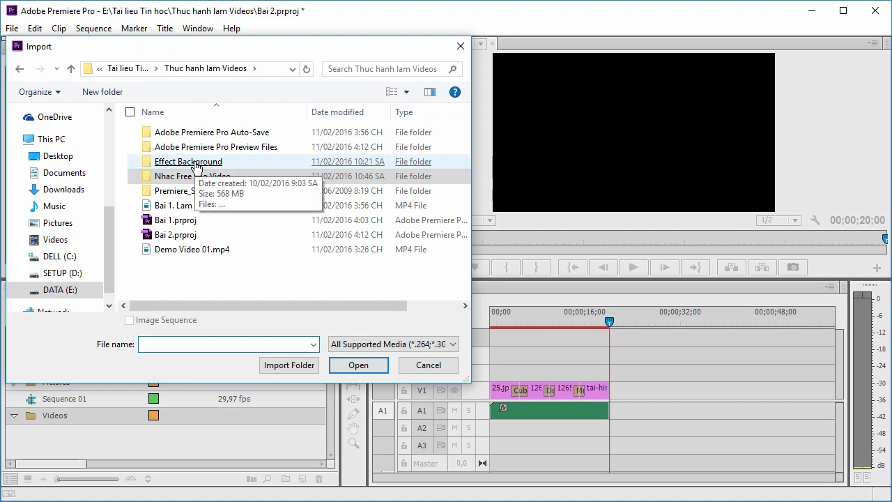
double_click(197, 164)
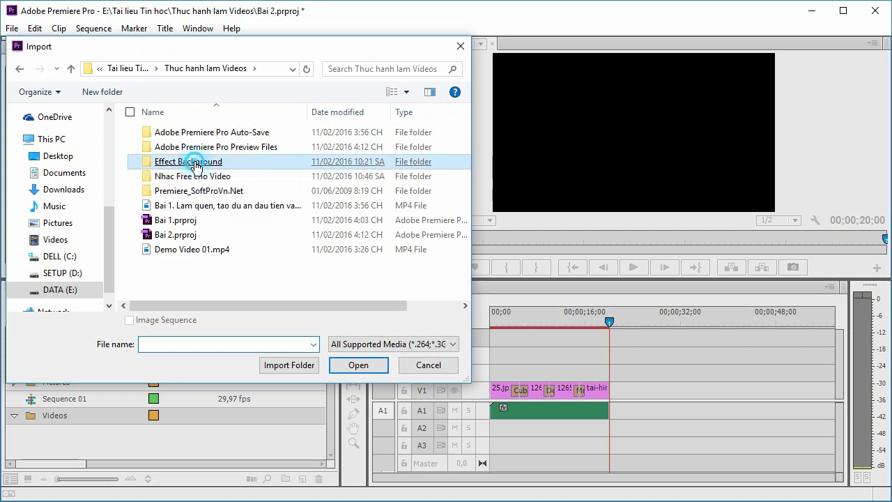
scroll(234, 275, down, 2)
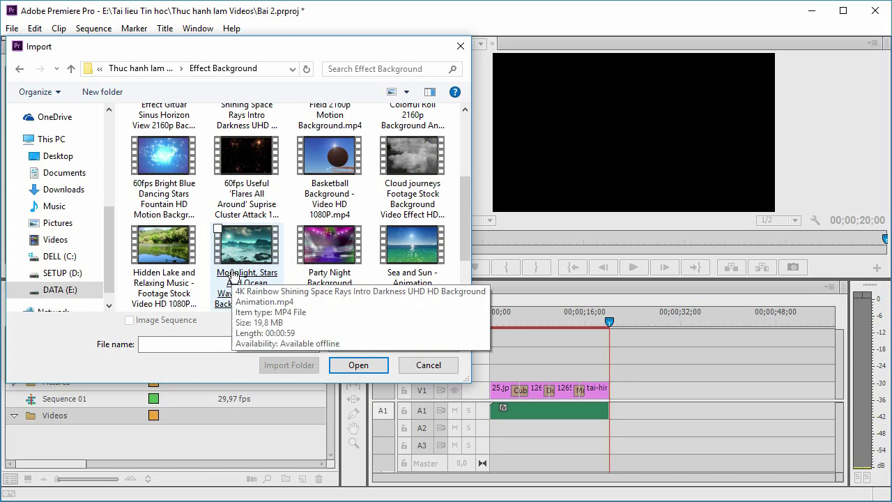
double_click(410, 244)
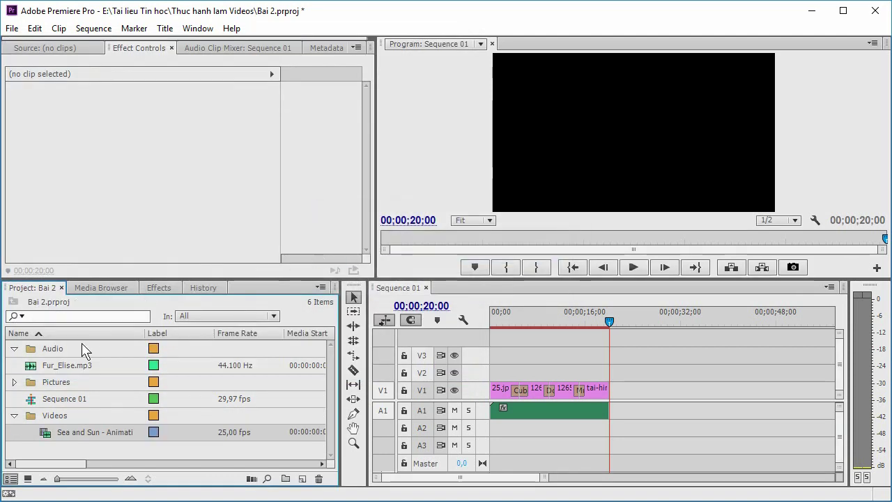
- Move the four image clips from V1 up to V2 and lay the Sea and Sun video alone on V1
double_click(45, 434)
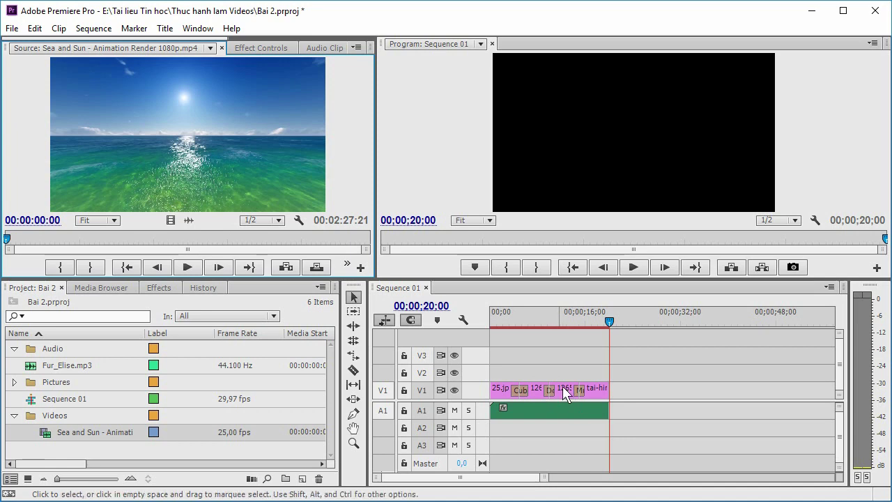
click(644, 393)
drag(644, 391, 500, 390)
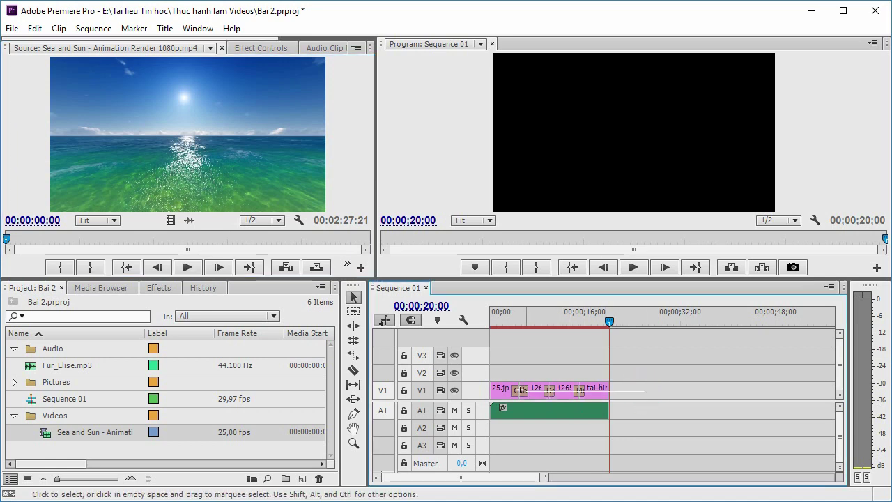
drag(499, 390, 504, 371)
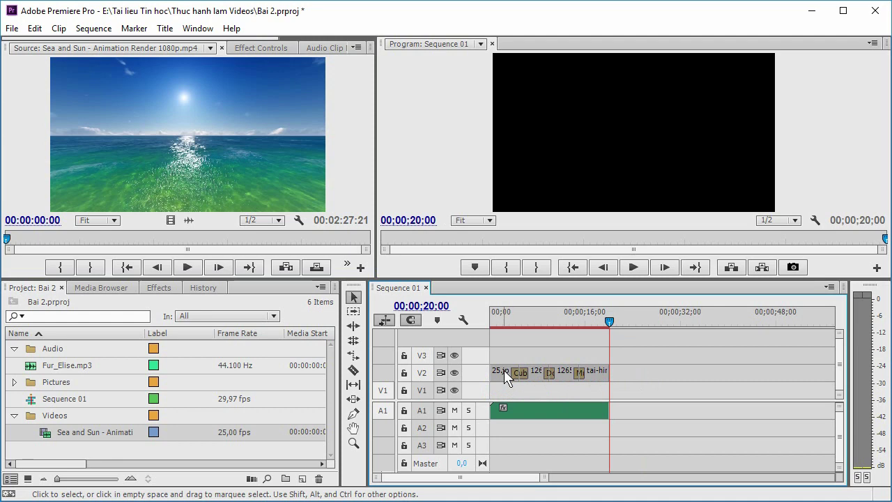
click(626, 391)
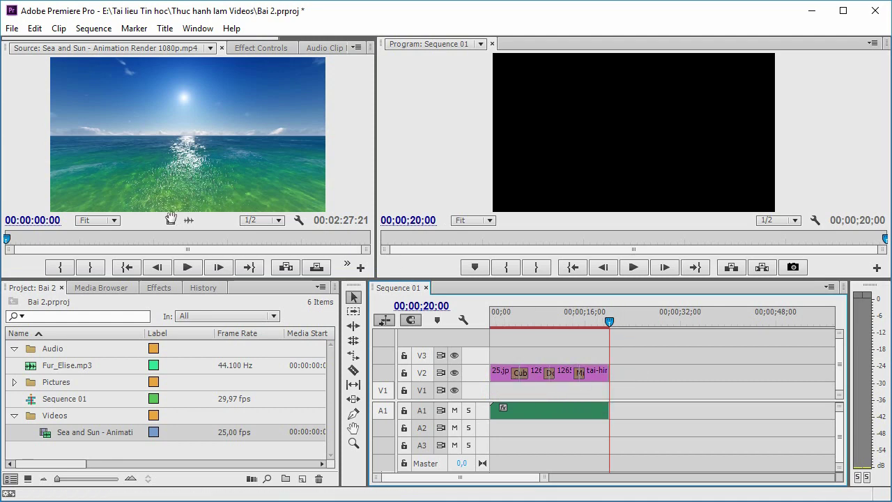
mouse_move(171, 219)
mouse_down()
mouse_move(490, 377)
mouse_move(491, 392)
mouse_up()
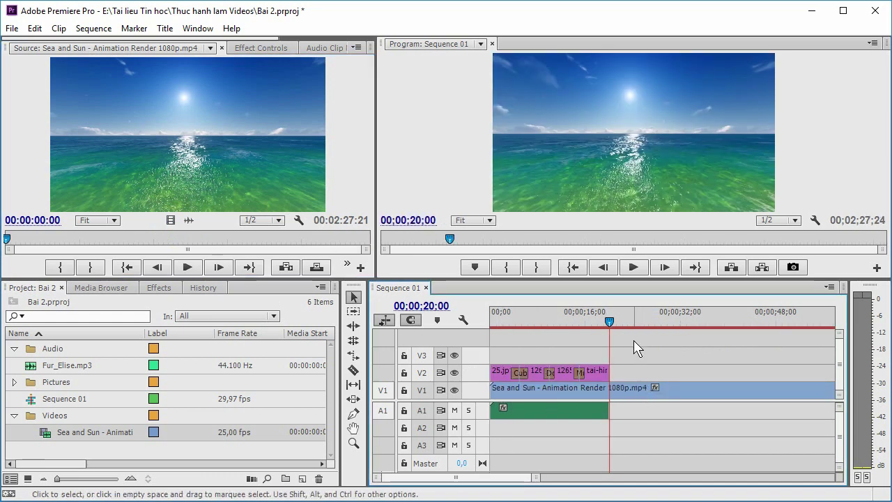
- Razor the V1 Sea and Sun background at 00;00;20;00 and delete the leftover piece after the cut
drag(536, 478, 435, 486)
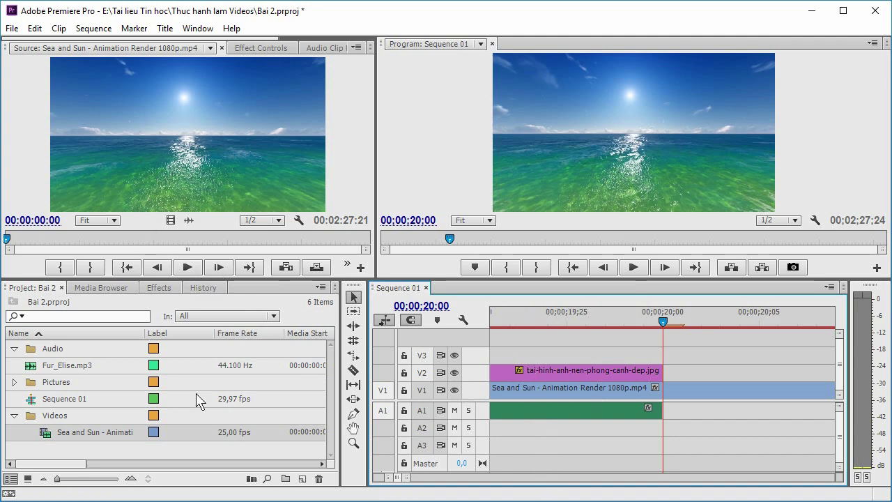
click(353, 370)
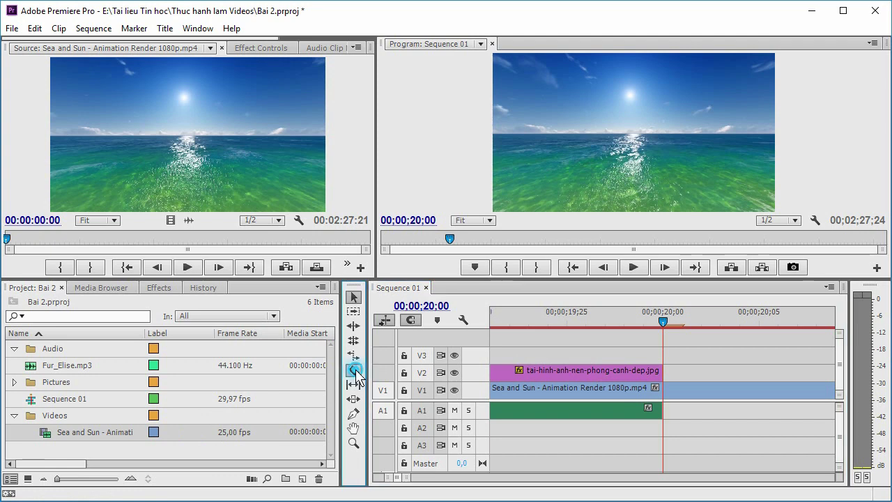
click(665, 391)
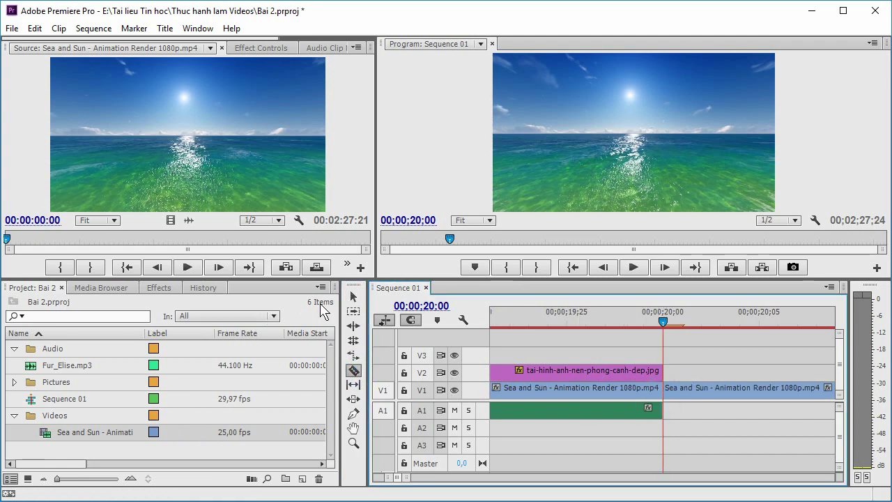
click(353, 297)
click(688, 392)
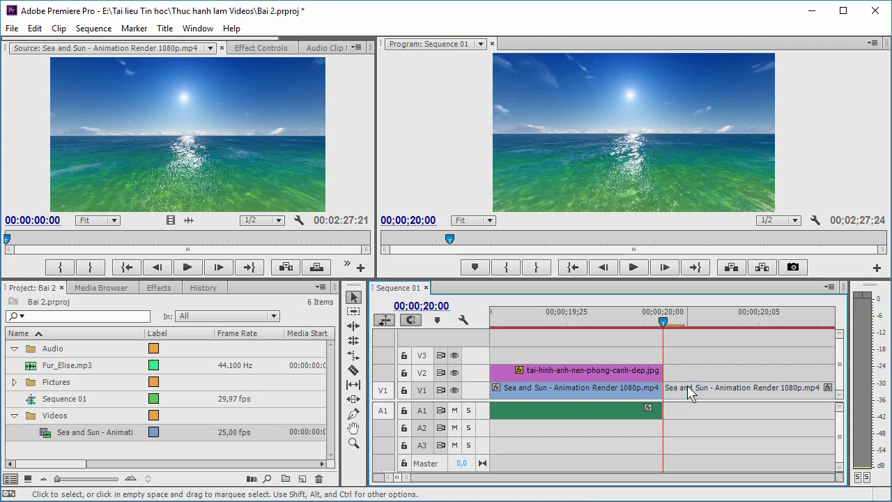
key(Delete)
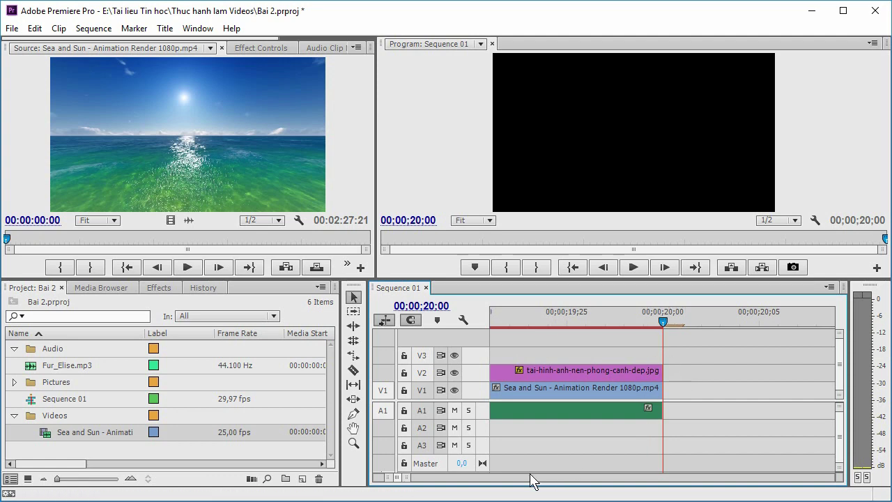
mouse_move(402, 481)
mouse_down()
mouse_move(541, 483)
mouse_move(528, 486)
mouse_up()
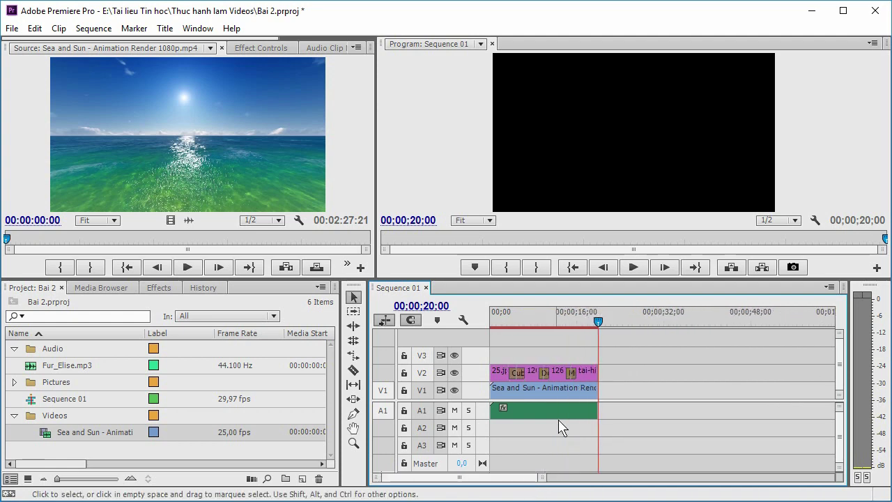
drag(599, 325, 491, 322)
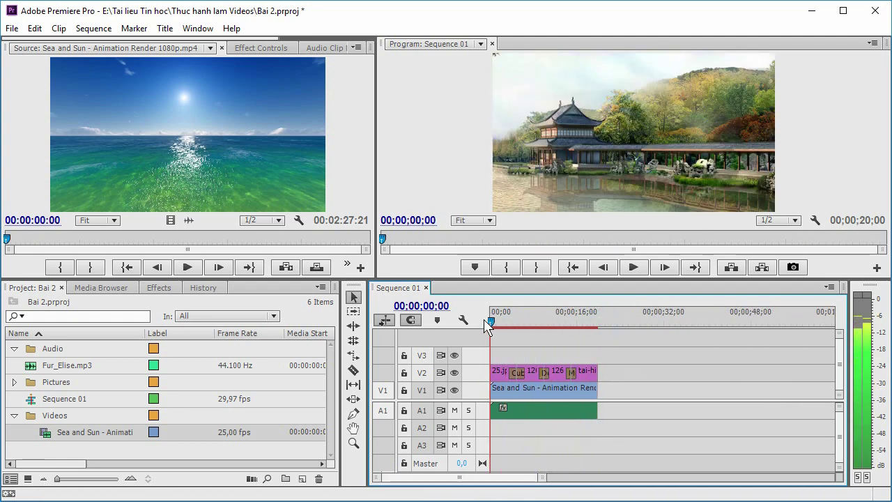
drag(543, 478, 524, 482)
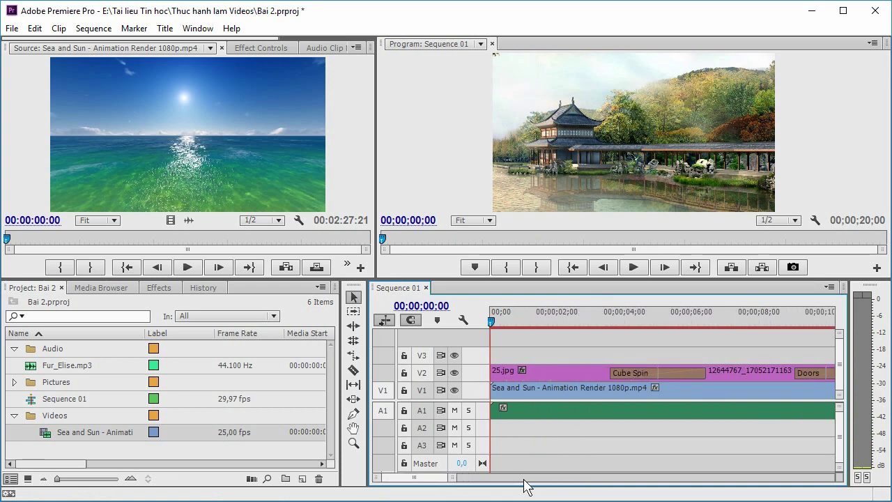
click(543, 377)
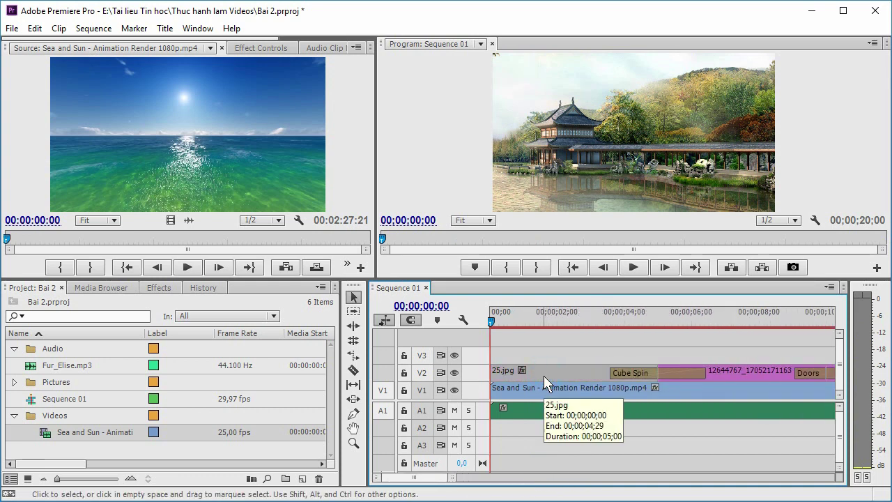
mouse_move(542, 368)
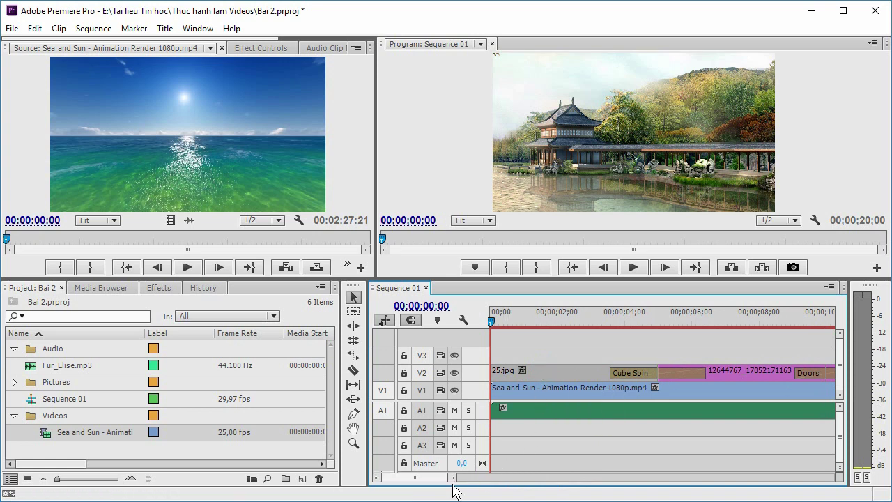
drag(452, 480, 522, 479)
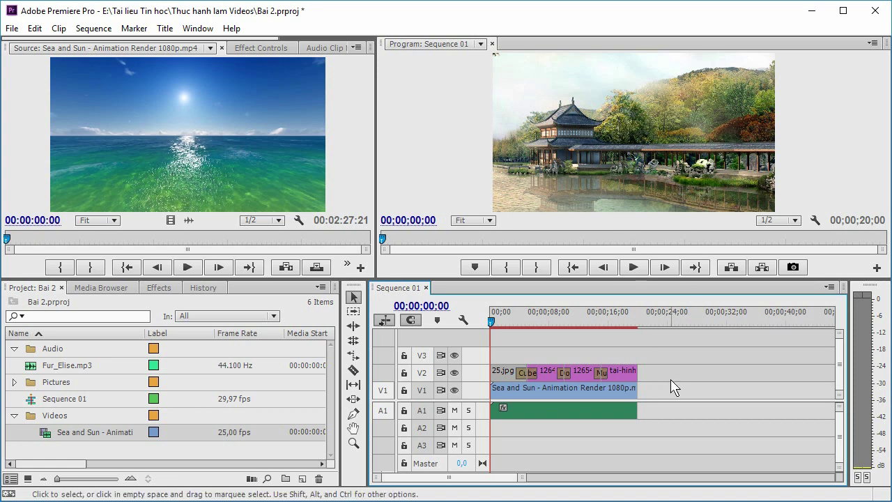
mouse_move(657, 370)
mouse_down()
mouse_move(504, 378)
mouse_move(520, 377)
mouse_move(524, 388)
mouse_up()
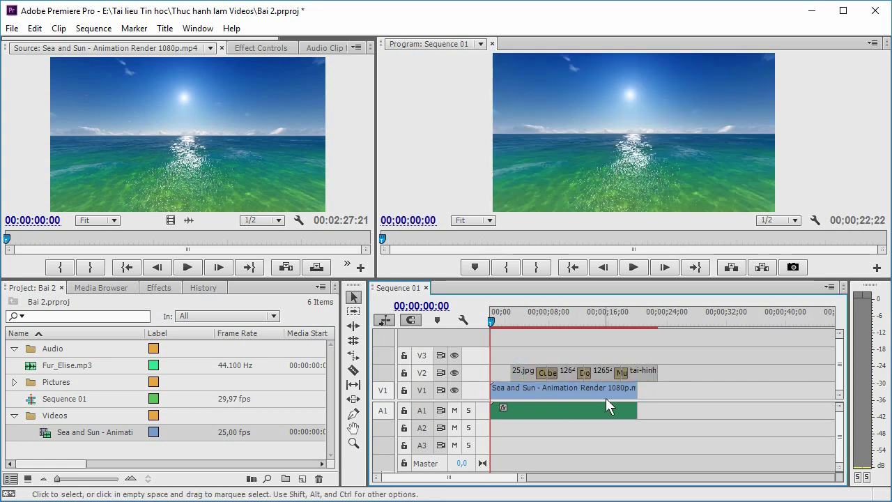
key(ctrl+z)
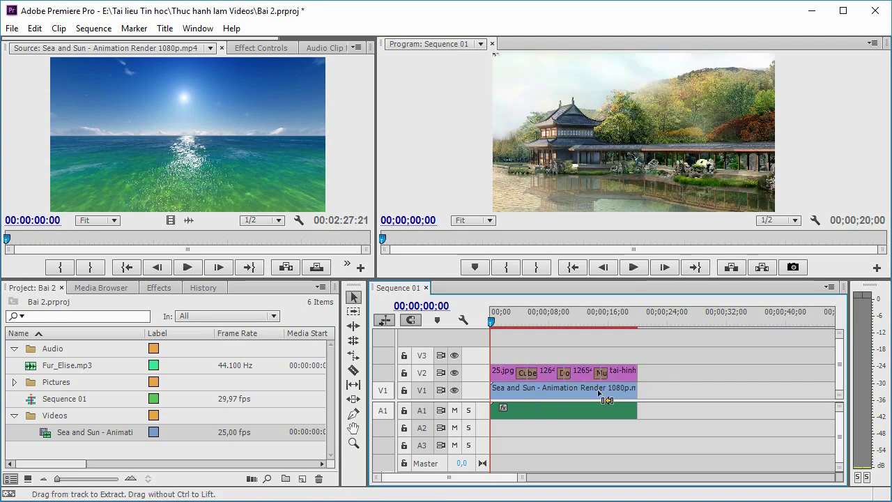
- Undo to restore the full Sea and Sun background, lengthen the A1 music, and preview around 20 seconds
key(ctrl+z)
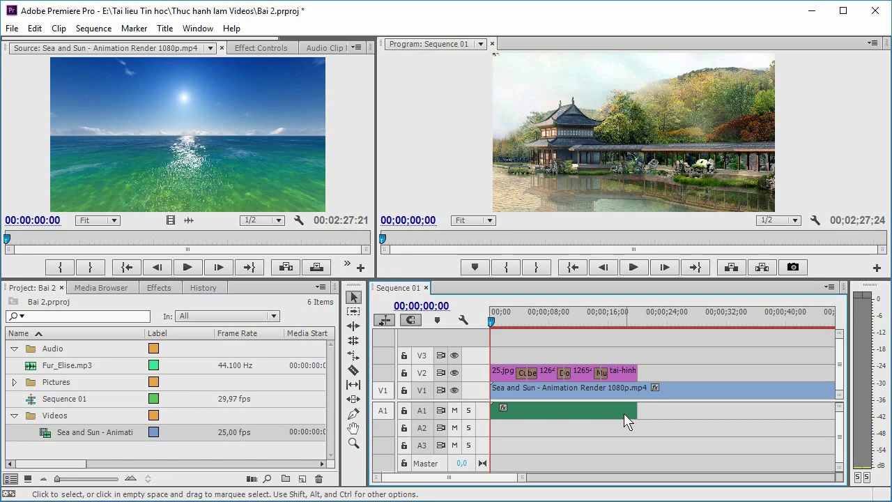
drag(634, 411, 676, 411)
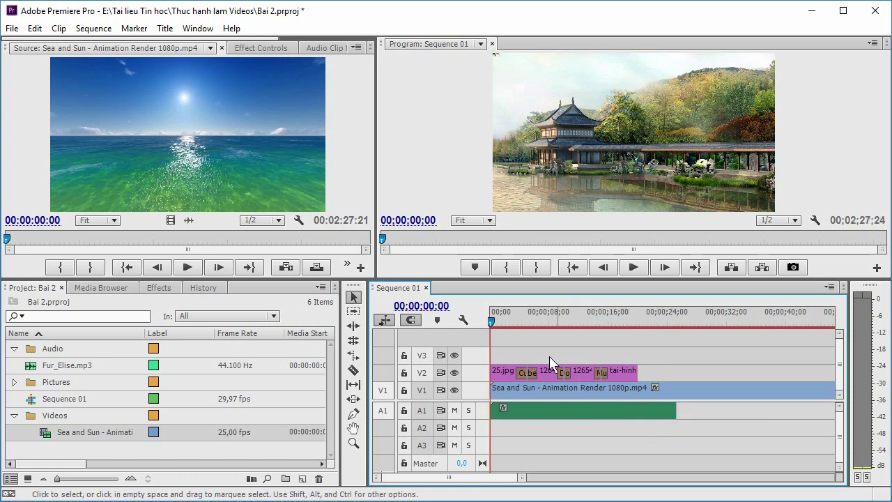
drag(492, 322, 646, 348)
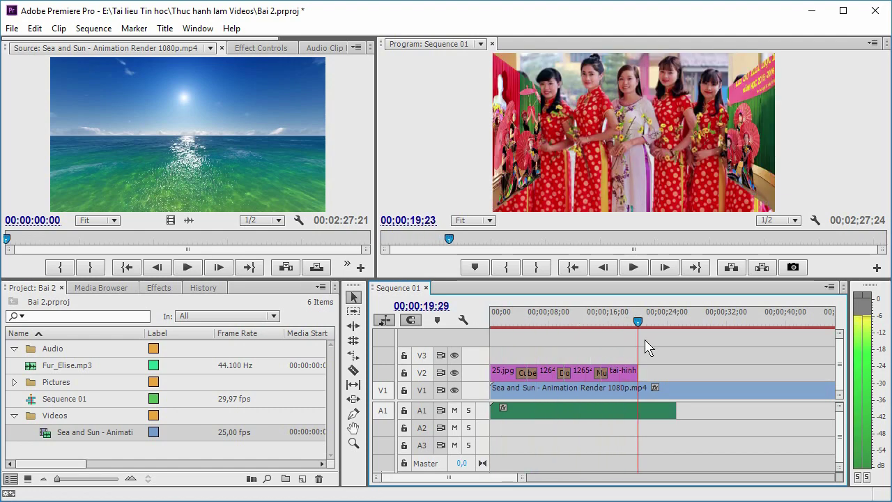
click(634, 267)
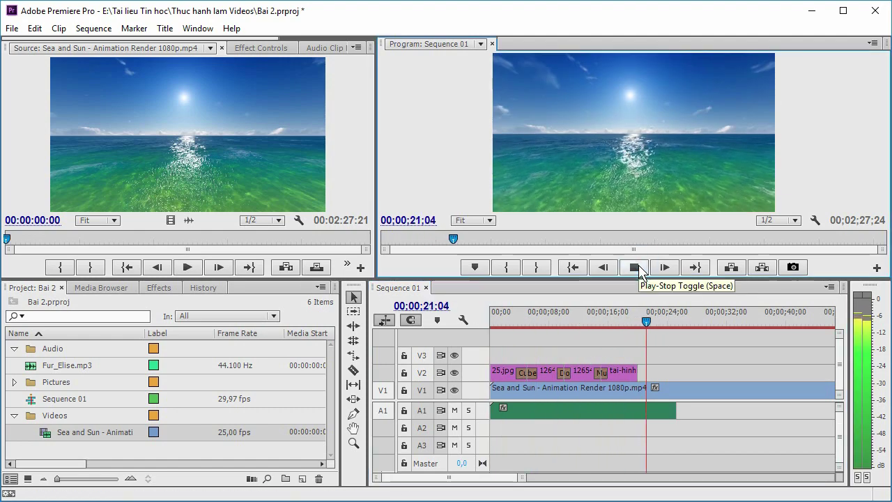
click(625, 267)
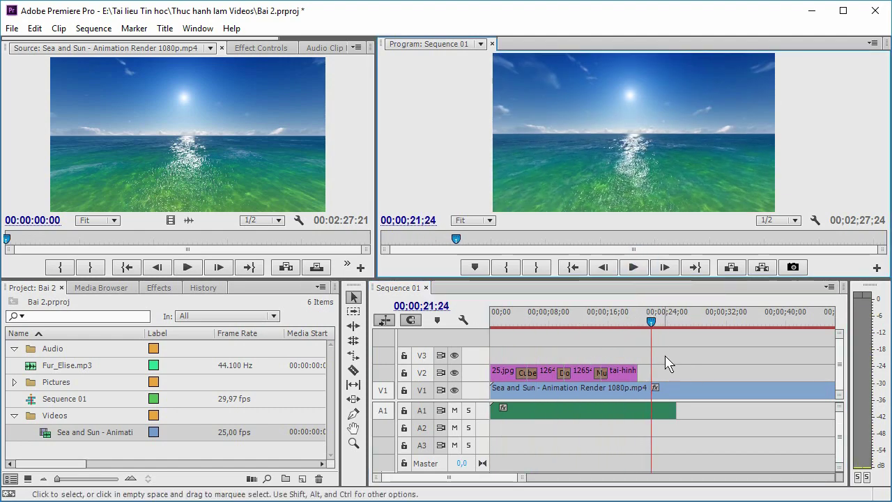
click(651, 322)
drag(651, 325, 681, 333)
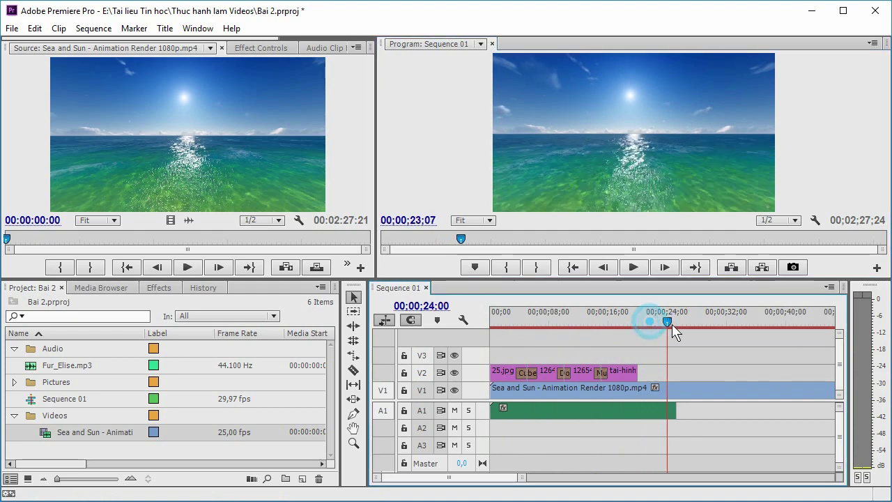
drag(677, 324, 602, 342)
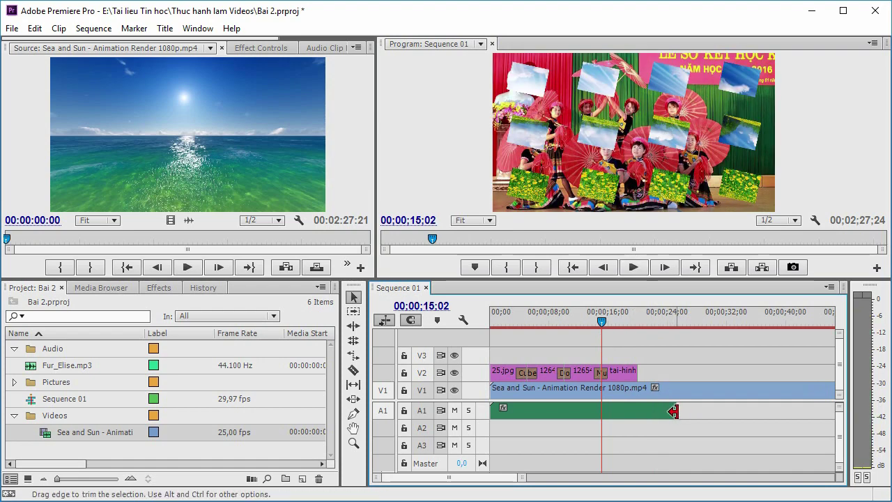
- Extend Fur_Elise.mp3 further while checking playback, then trim it to end at 00;00;33;00
drag(672, 411, 725, 410)
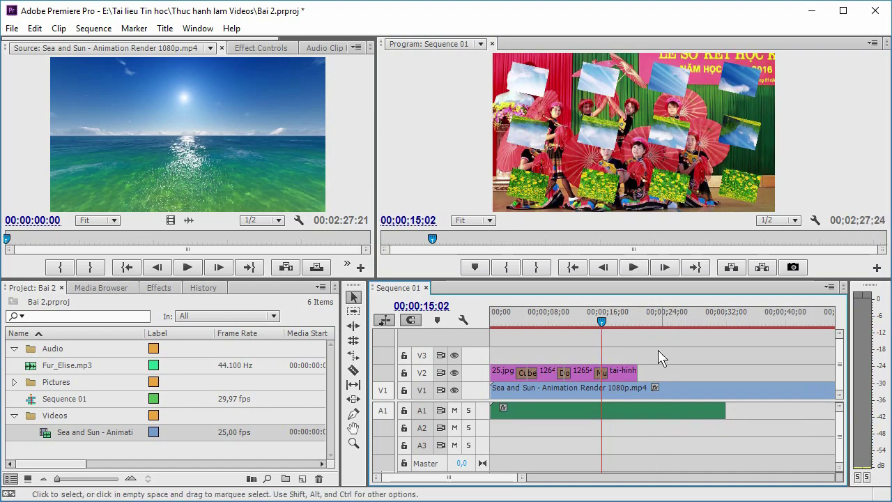
click(635, 268)
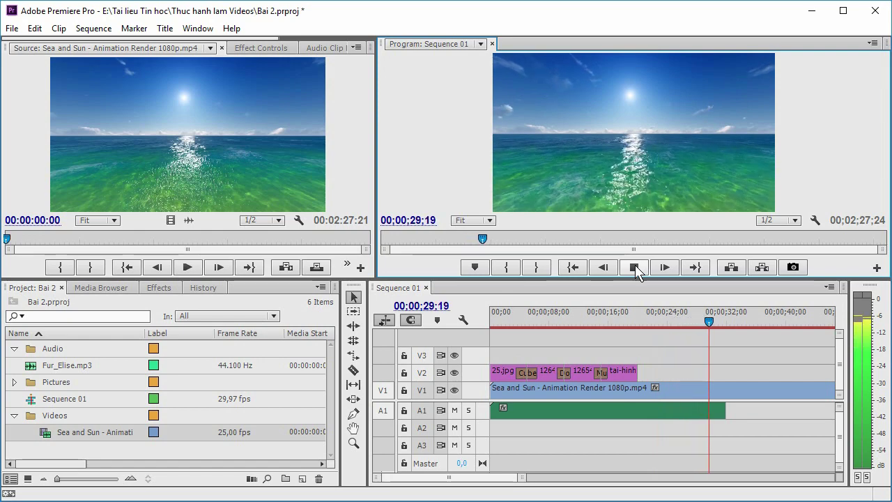
click(636, 270)
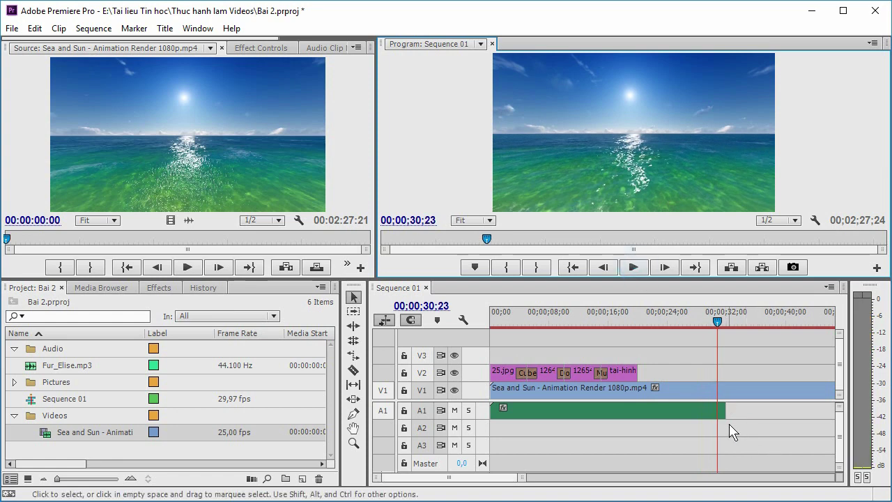
drag(721, 411, 760, 413)
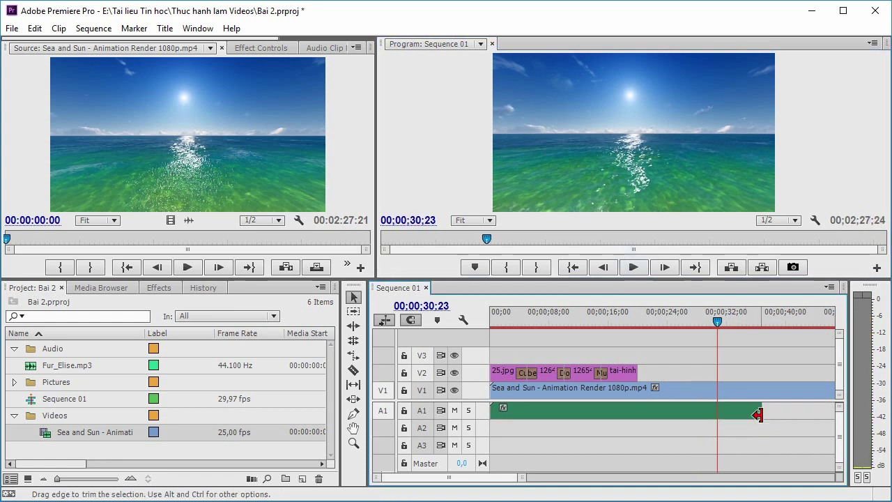
click(633, 267)
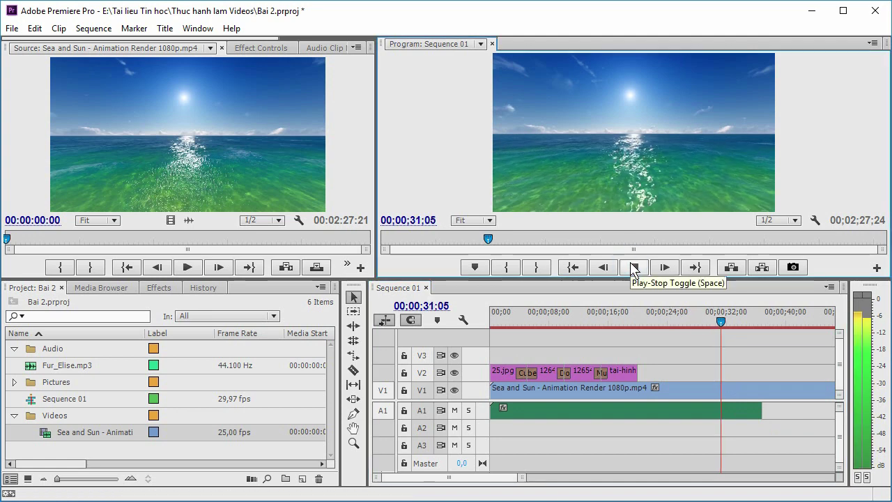
click(633, 267)
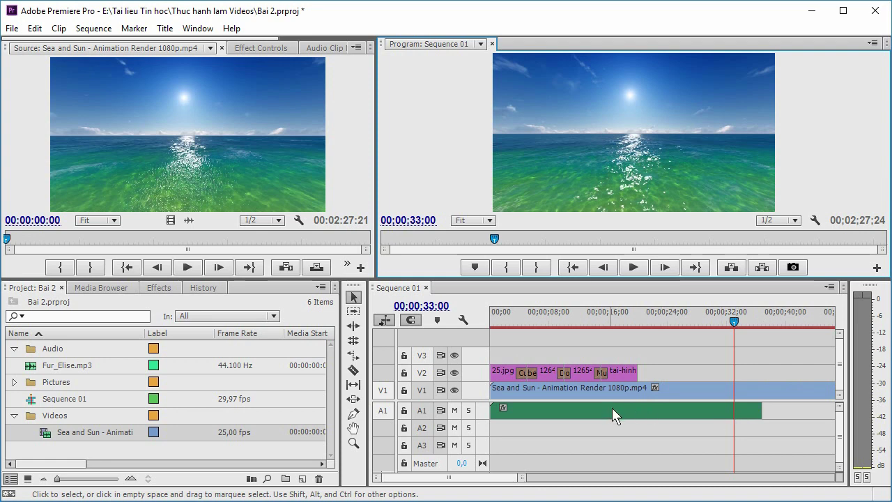
drag(762, 410, 759, 410)
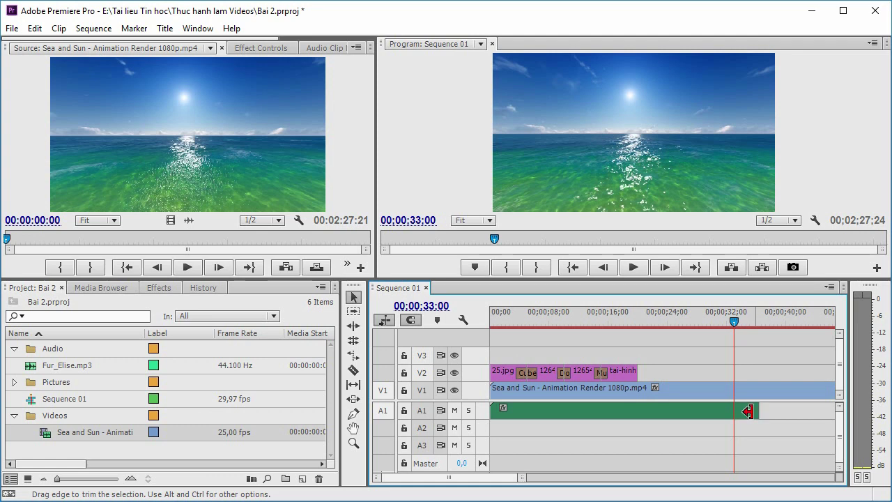
drag(757, 410, 733, 410)
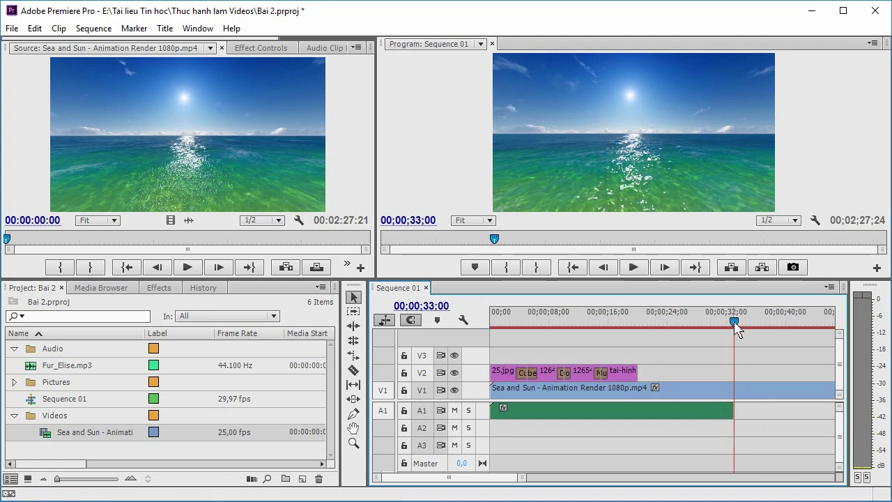
drag(734, 321, 718, 320)
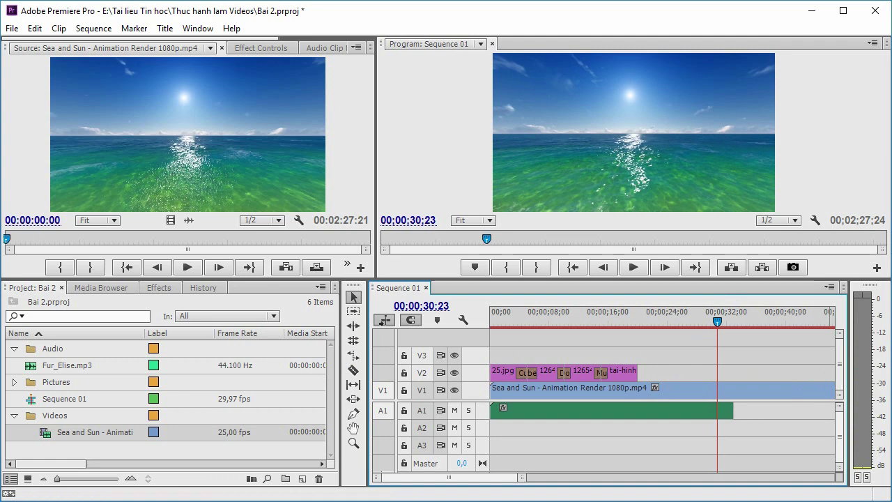
- Split the Sea and Sun background where the music ends at 33 seconds and delete the rest
click(354, 370)
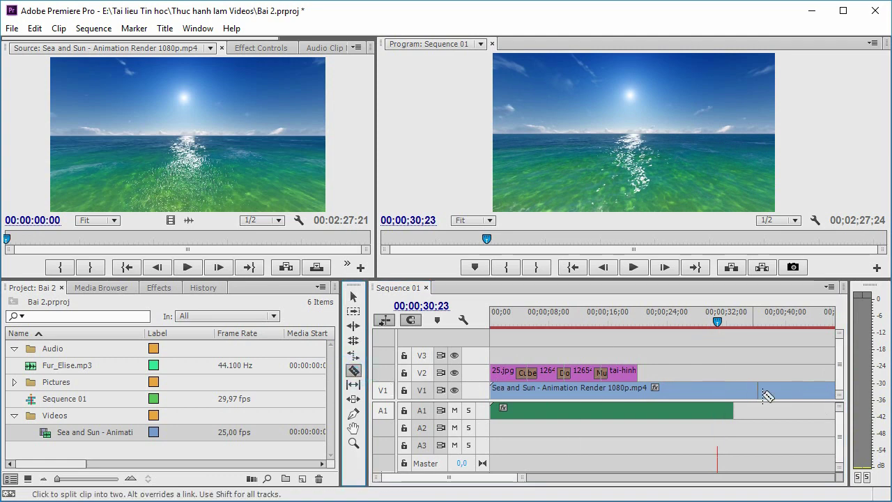
click(734, 398)
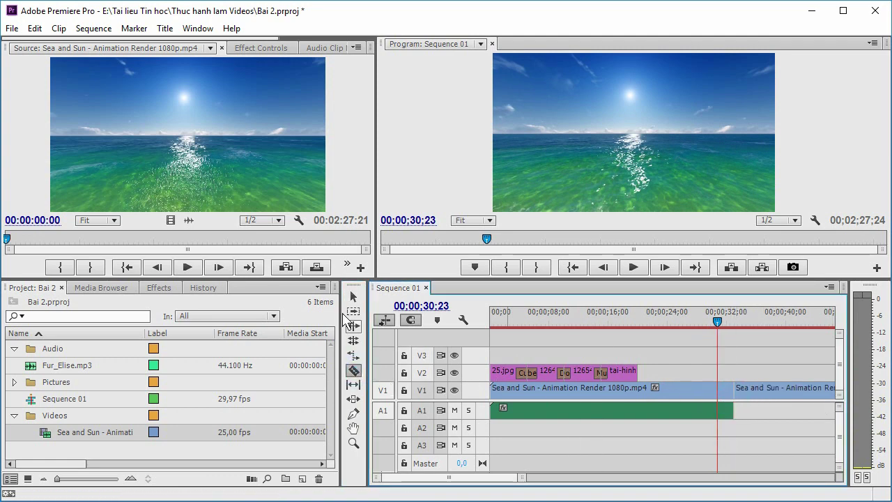
click(354, 298)
click(757, 392)
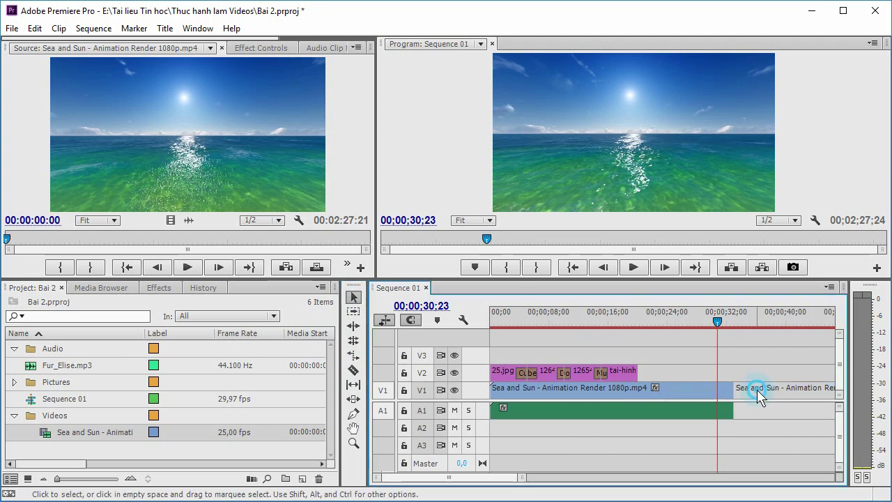
key(Delete)
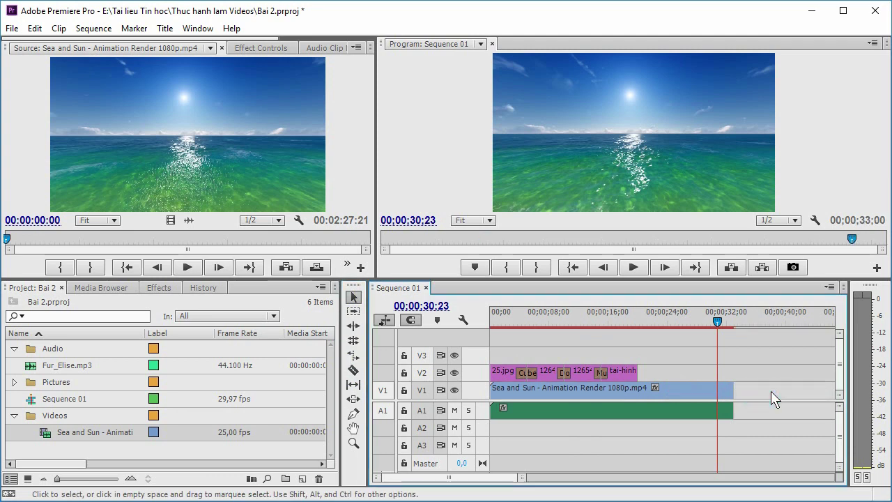
- Select all the image clips on V2 and return the playhead to the sequence start
click(717, 322)
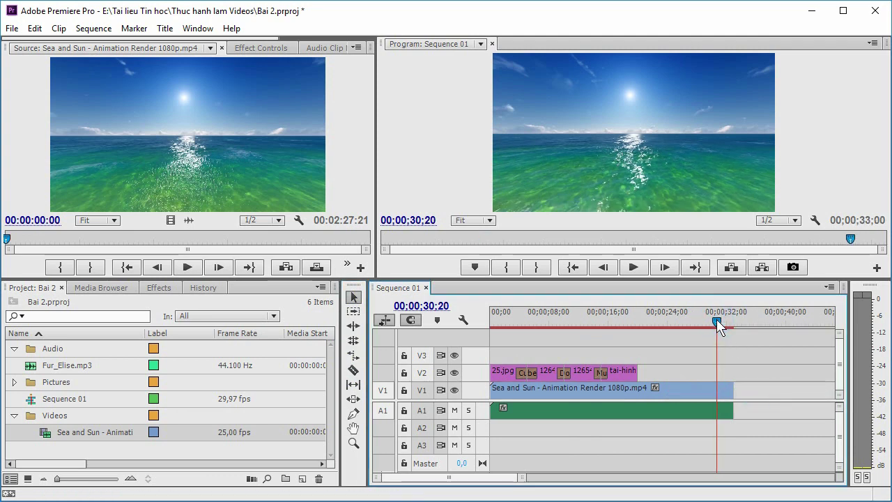
mouse_move(657, 374)
mouse_down()
mouse_move(506, 388)
mouse_move(542, 375)
mouse_up()
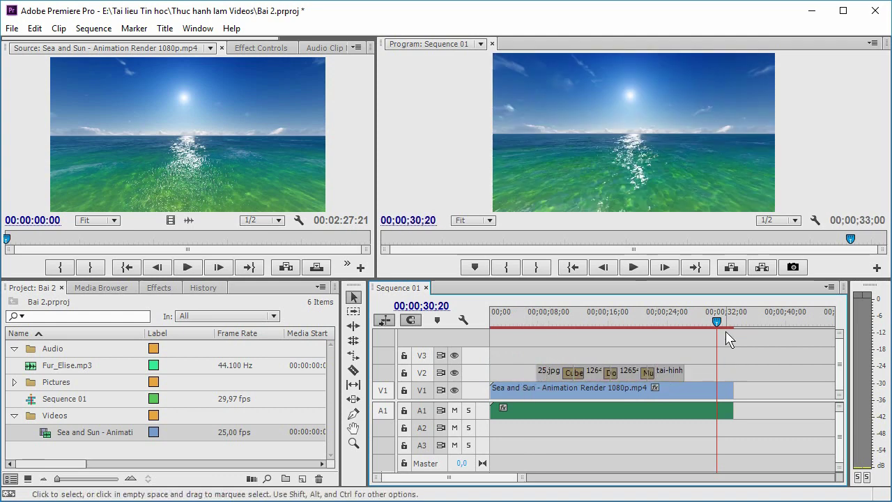
drag(717, 320, 491, 322)
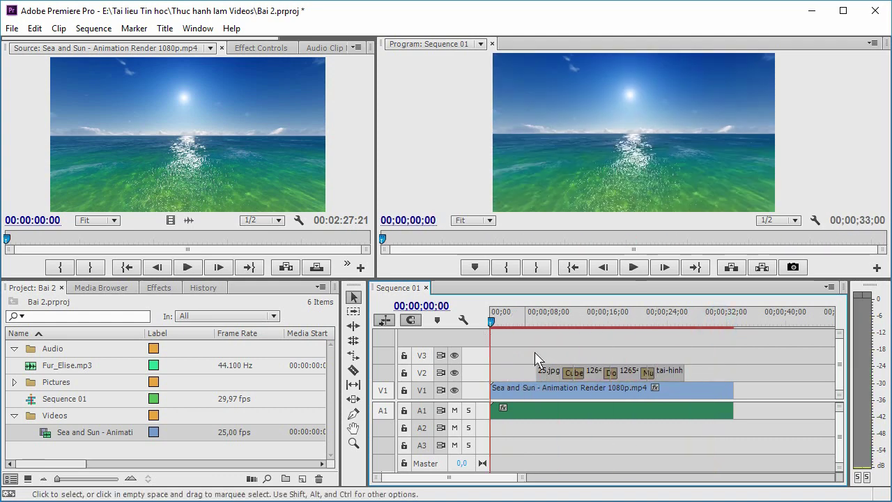
- Play Sequence 01 from the beginning with the monitors enlarged to watch the images over the sea
click(629, 268)
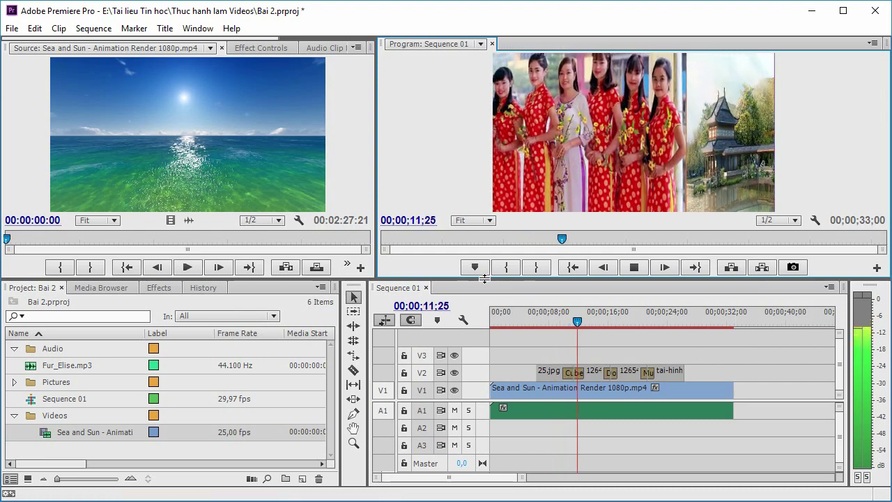
drag(414, 280, 417, 350)
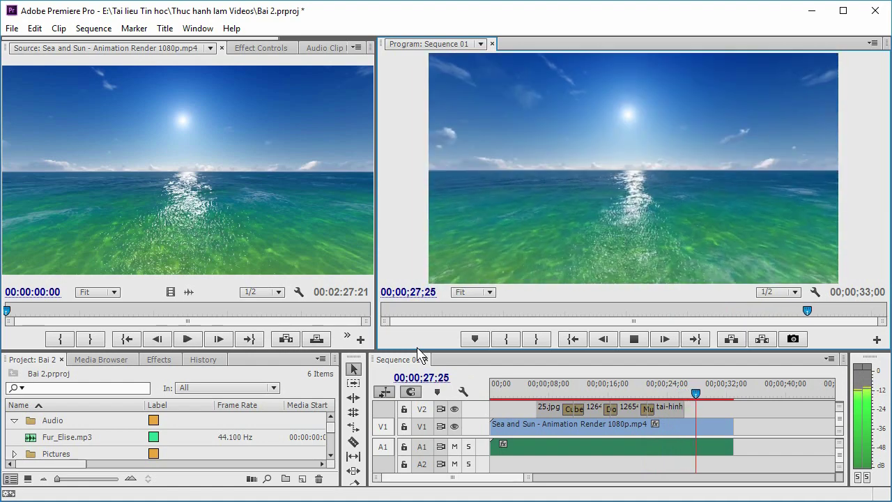
- Stop playback and set the playhead back to 04;19, just before the first V2 image, with the effects list shown
click(632, 339)
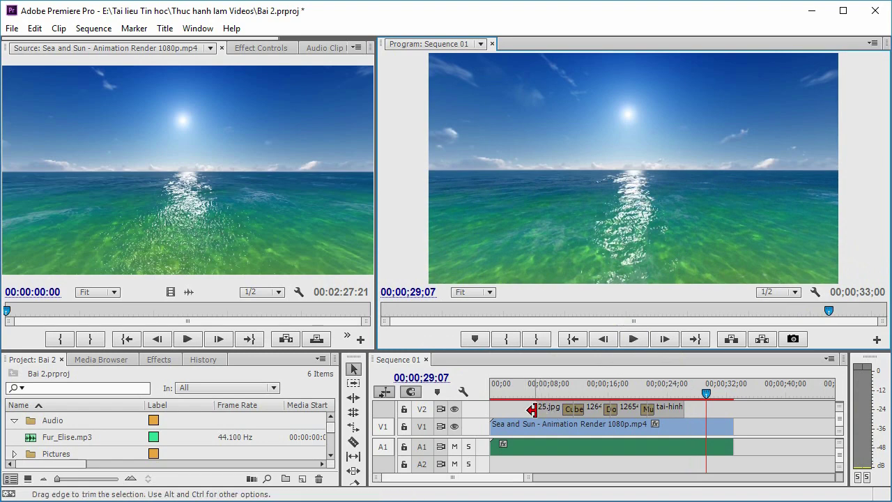
drag(706, 396, 535, 397)
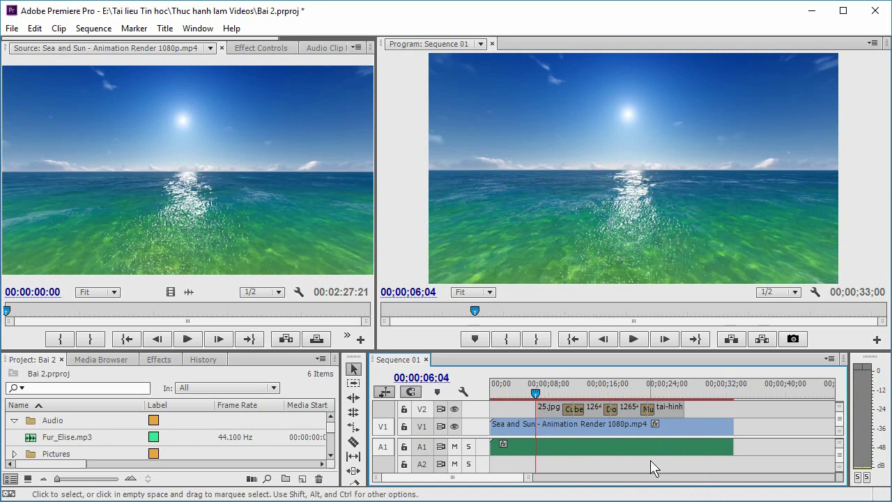
drag(528, 481, 497, 478)
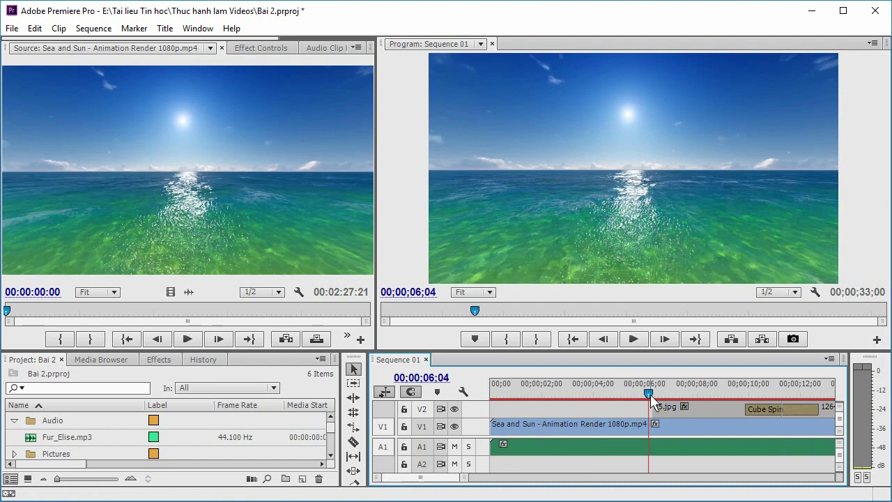
drag(651, 394, 610, 394)
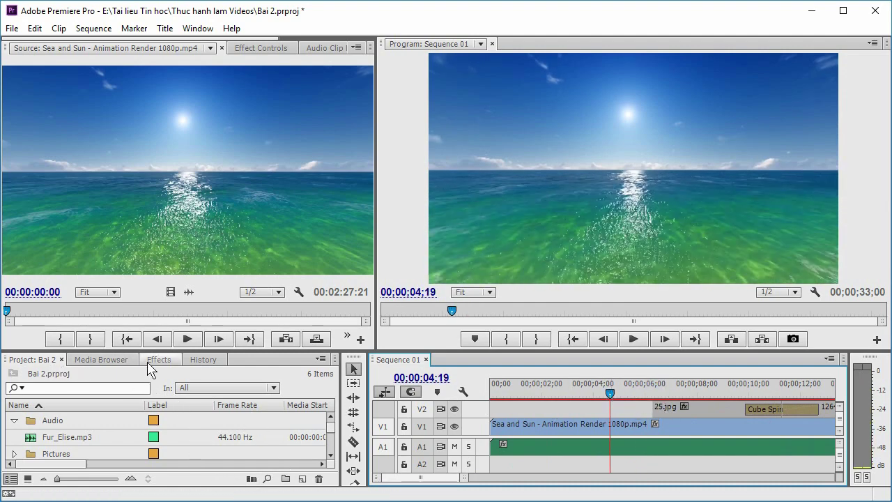
click(169, 362)
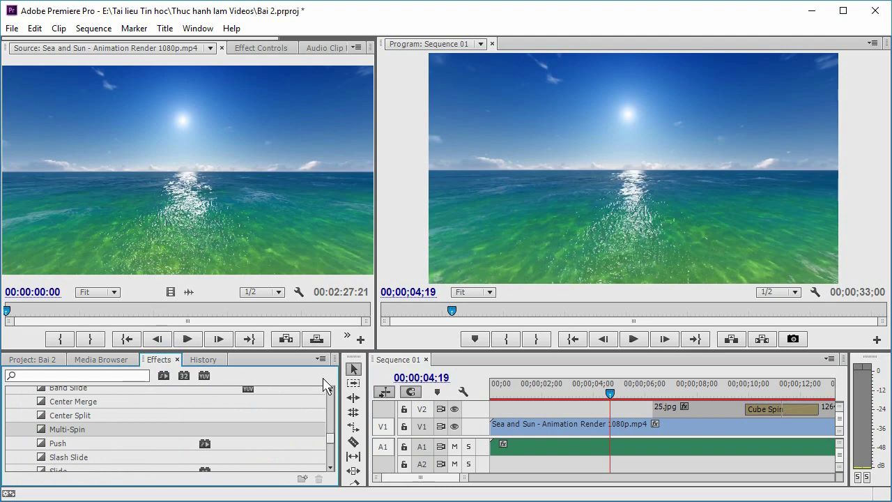
- Enlarge the effects panel and expand the Zoom video transitions group
drag(331, 350, 330, 270)
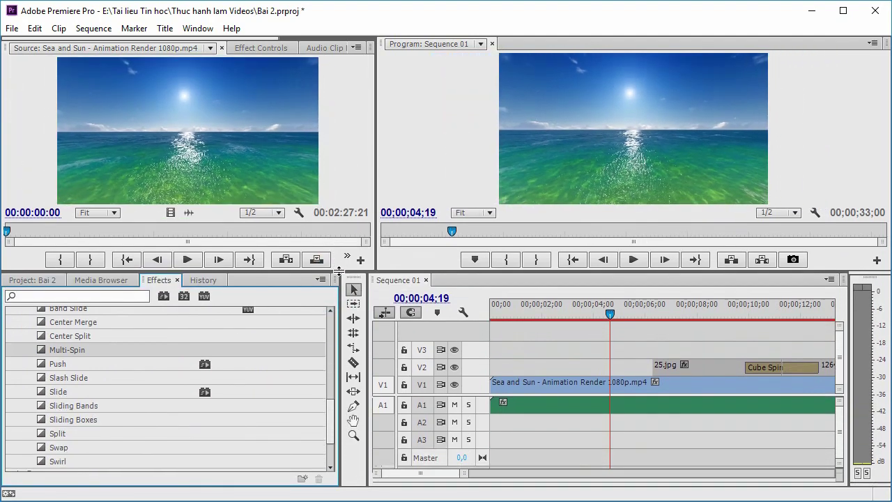
scroll(103, 390, up, 3)
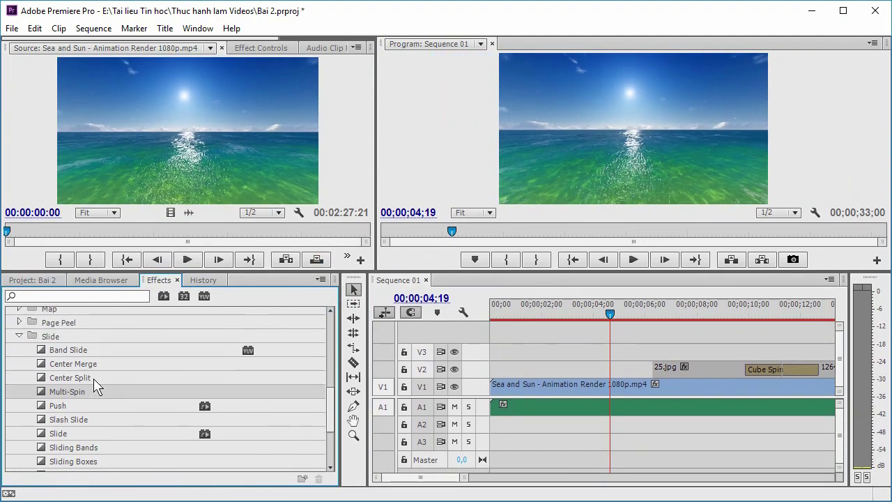
scroll(96, 386, up, 1)
scroll(96, 386, down, 1)
scroll(95, 386, down, 1)
scroll(95, 385, down, 1)
scroll(39, 345, up, 1)
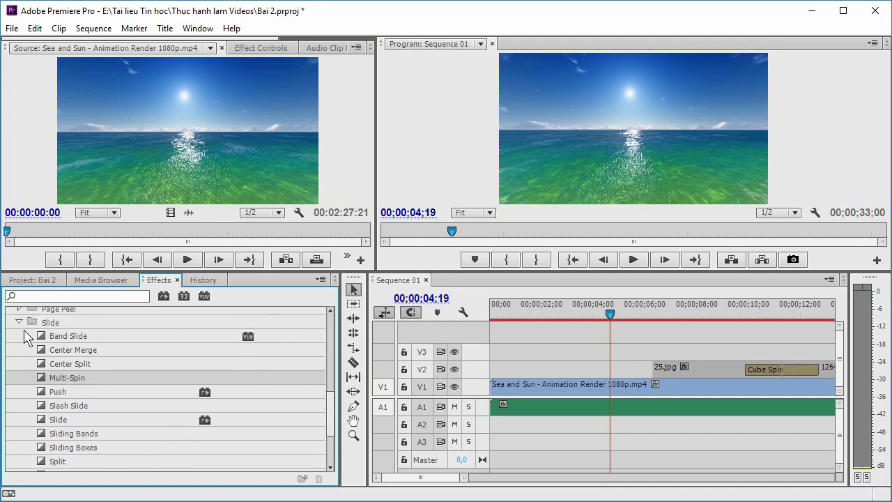
click(20, 322)
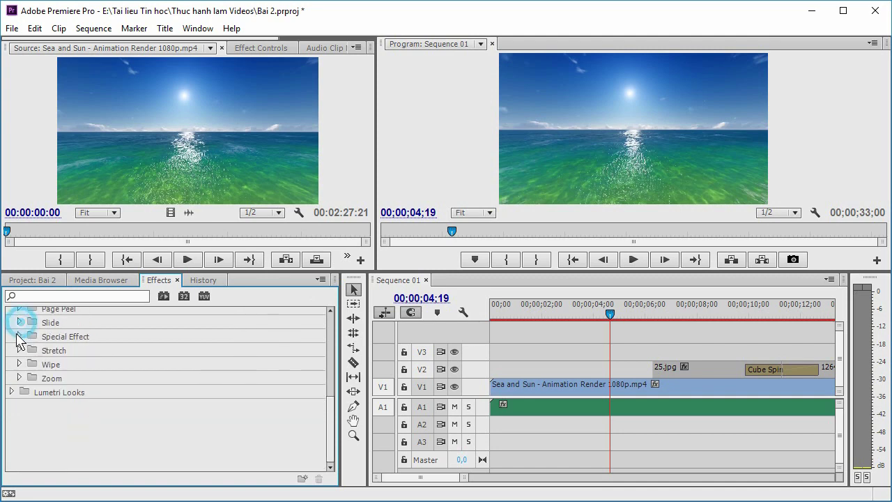
click(19, 378)
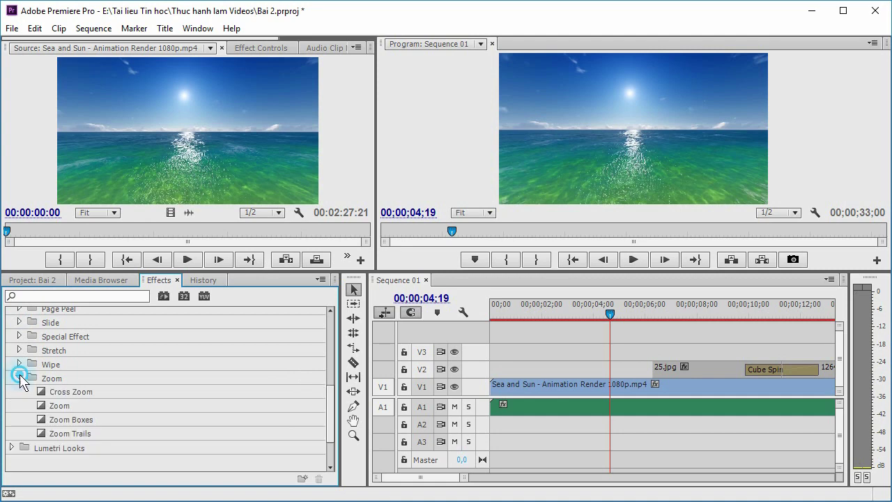
- Apply the Zoom transition to the start of 25.jpg on V2 and play it back
drag(65, 407, 475, 389)
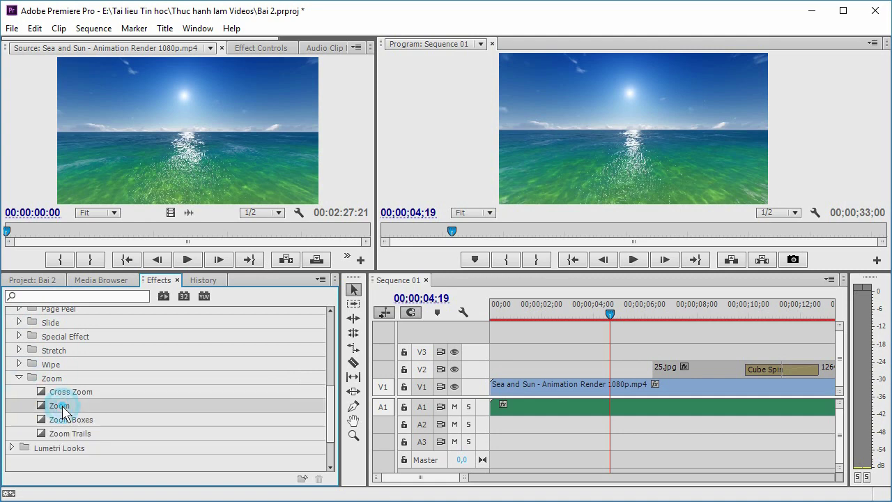
drag(659, 374, 659, 373)
drag(611, 314, 647, 317)
click(634, 259)
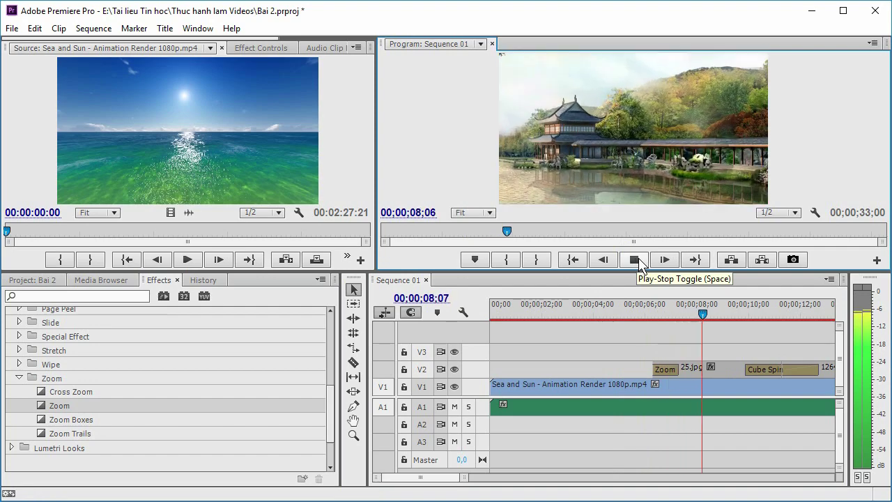
- Stop the preview and drop Zoom Boxes onto the end of the last V2 image, the dandelion field
click(634, 260)
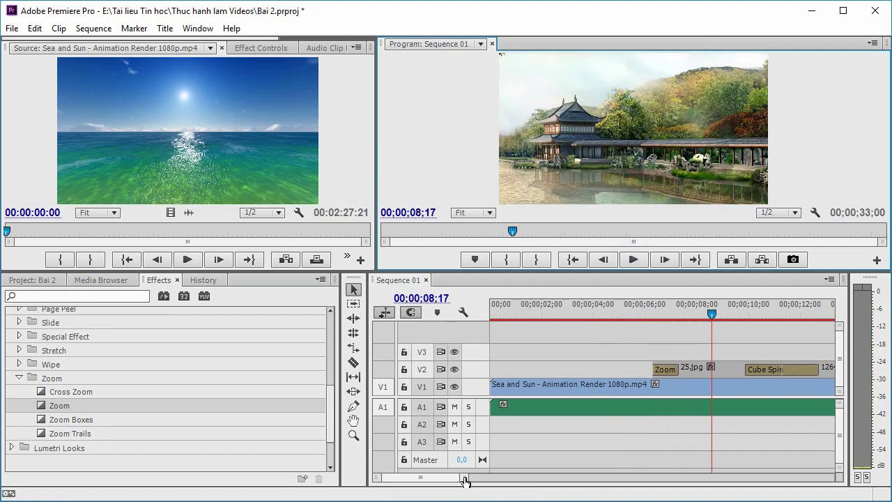
drag(465, 481, 542, 481)
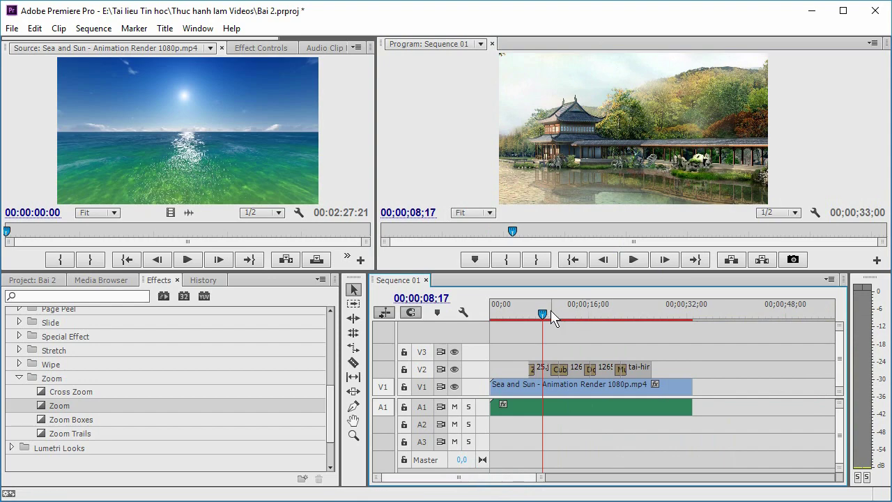
mouse_move(544, 314)
mouse_down()
mouse_move(652, 343)
mouse_move(639, 343)
mouse_up()
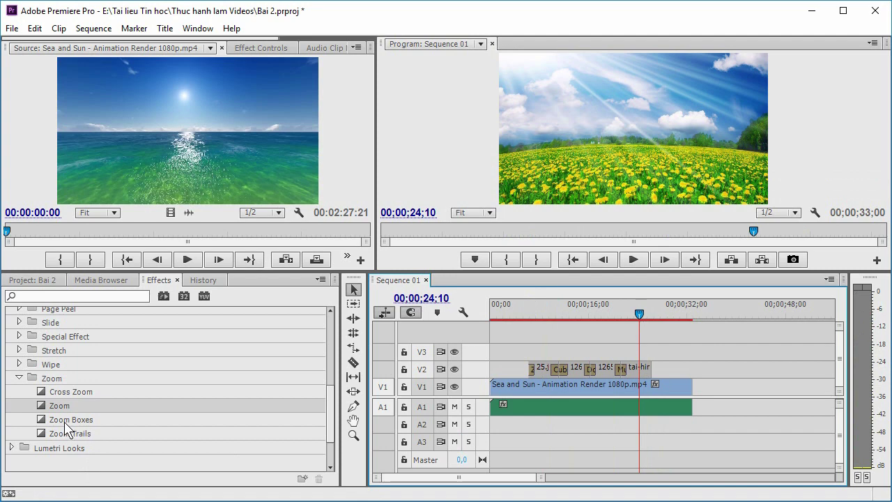
drag(71, 421, 612, 399)
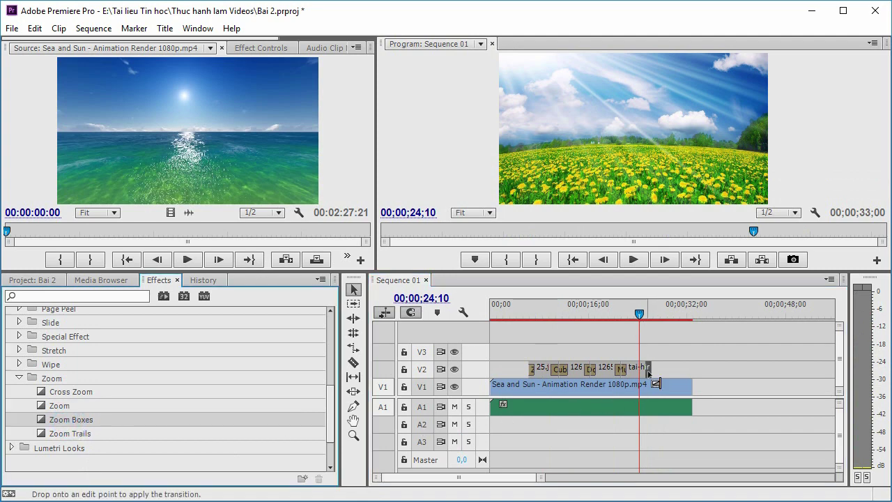
drag(649, 374, 649, 374)
- Preview the Zoom Boxes transition from about 25;07, then return the playhead to the start
click(646, 319)
drag(647, 320, 647, 321)
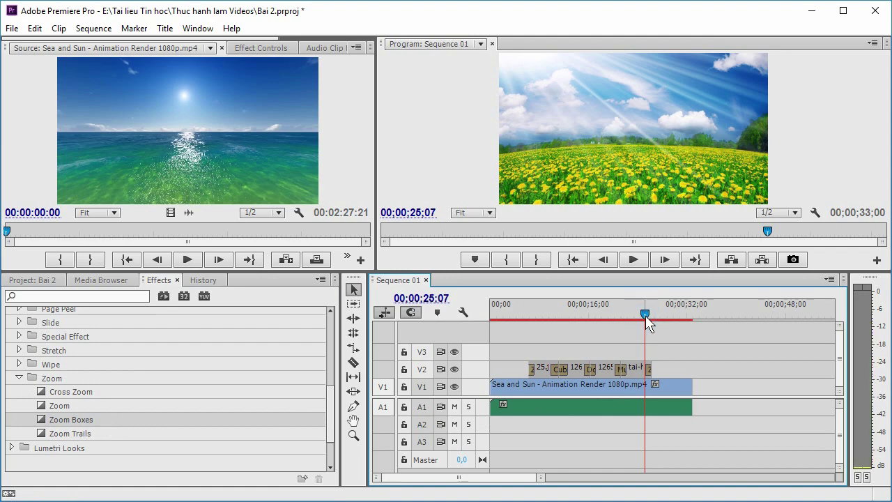
click(631, 262)
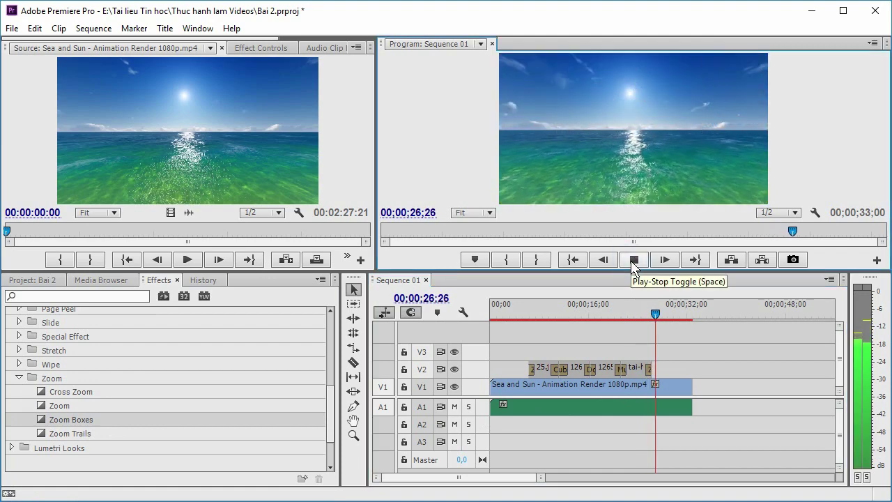
click(633, 261)
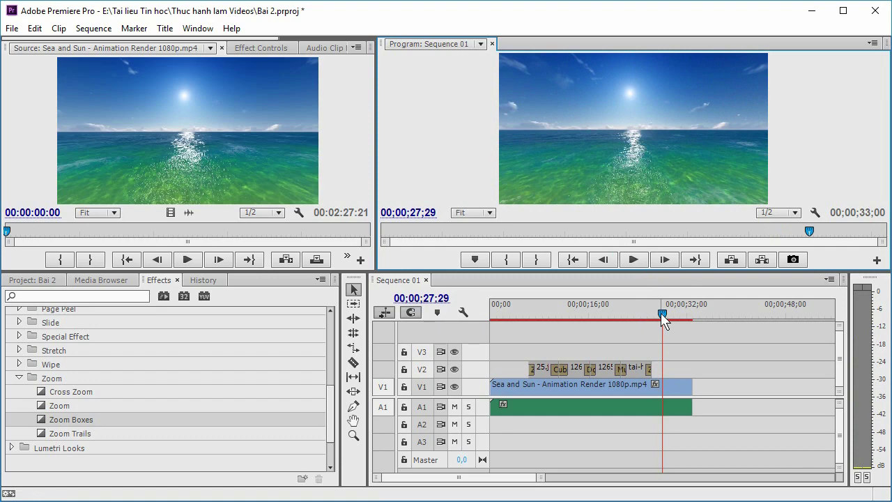
drag(663, 320, 481, 321)
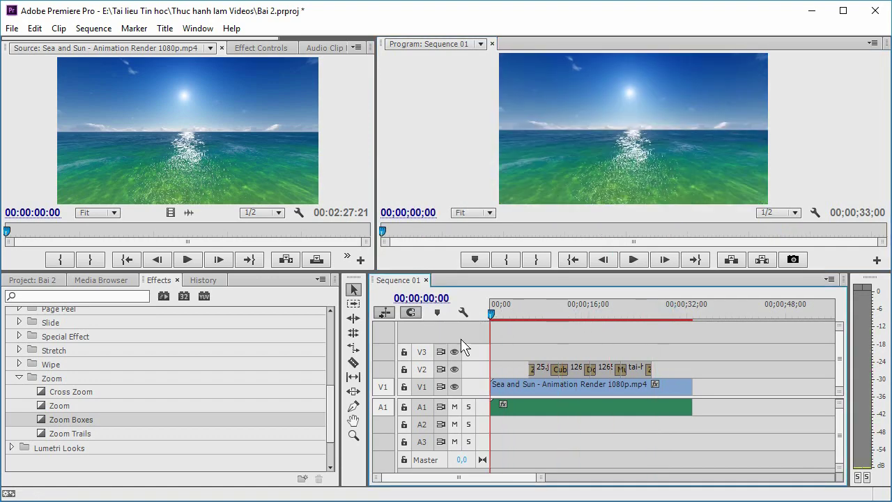
- Play Sequence 01 from the start through to 00;00;33;00 on enlarged monitors
click(631, 261)
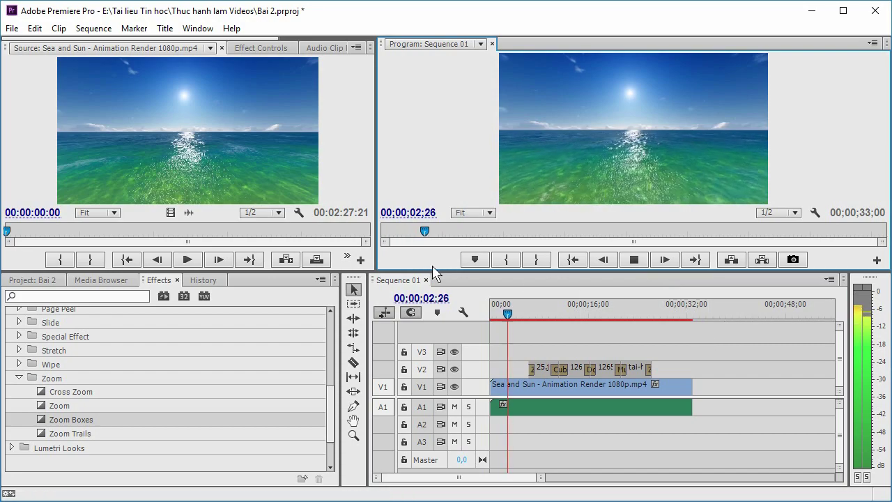
drag(422, 271, 428, 428)
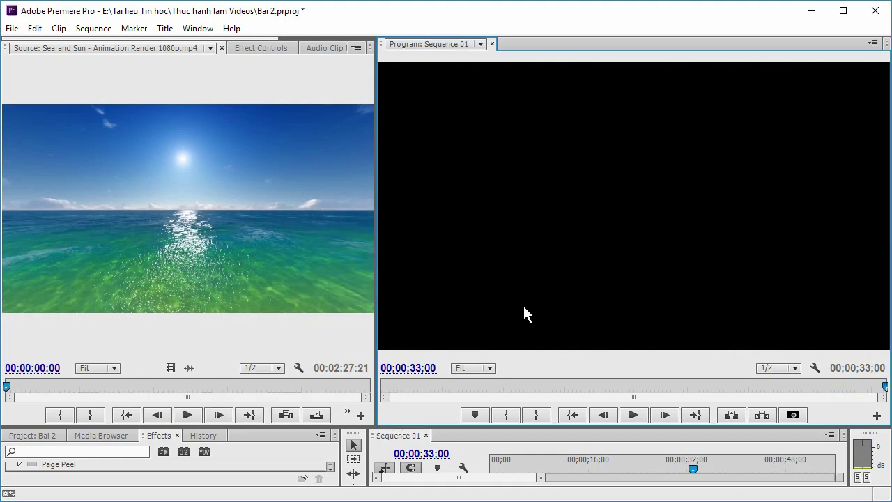
- Shrink the monitors so the timeline again shows V2 images, Sea and Sun on V1 and music on A1
click(405, 428)
drag(404, 428, 451, 304)
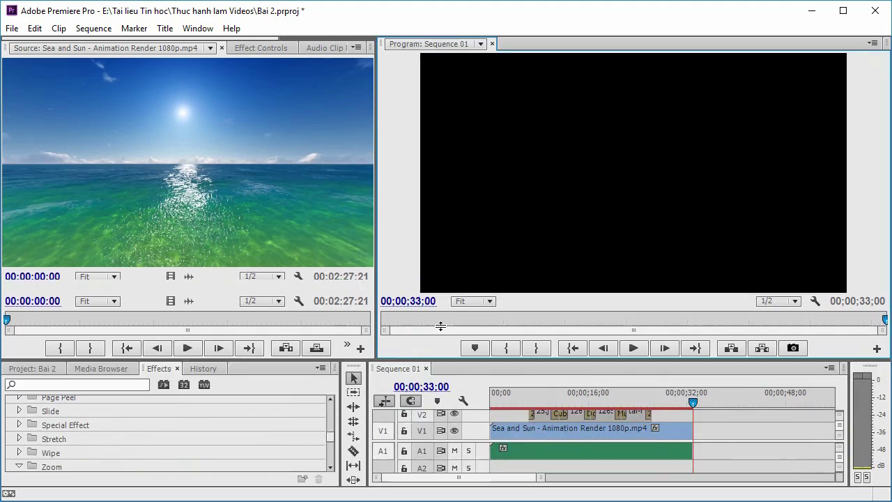